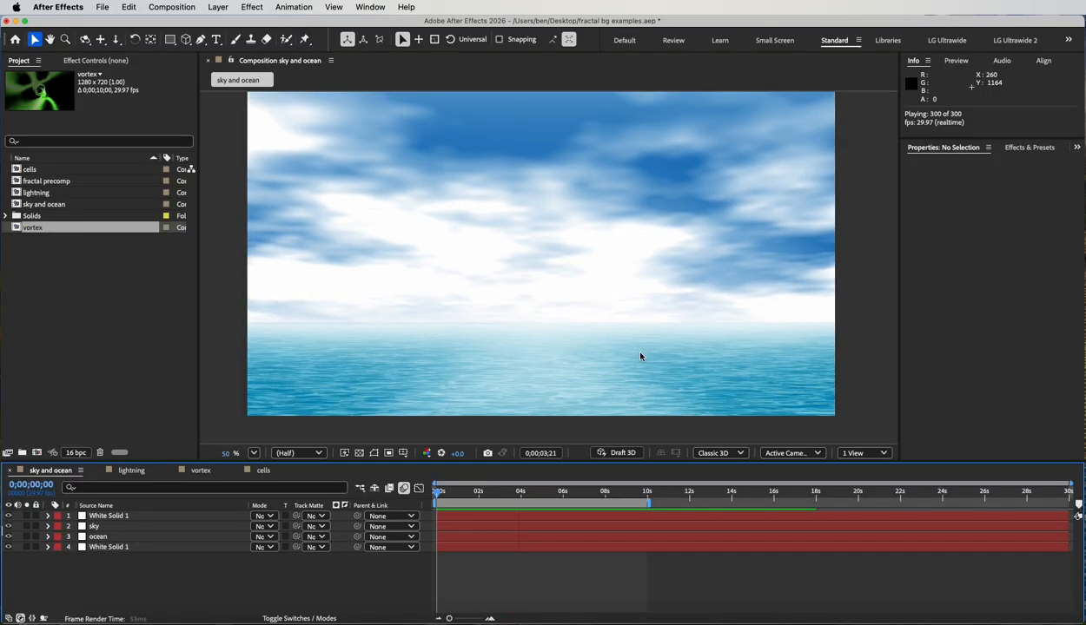
Preview the sky and ocean, lightning, vortex and cells compositions, and return to the sky and ocean composition.
key("space")
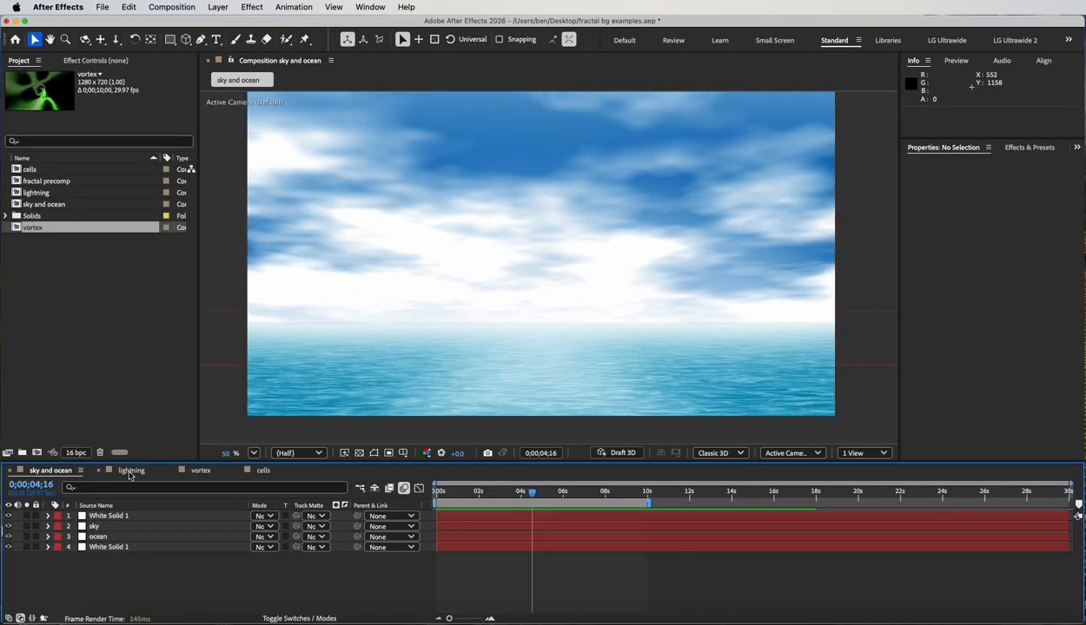
left_click(128, 471)
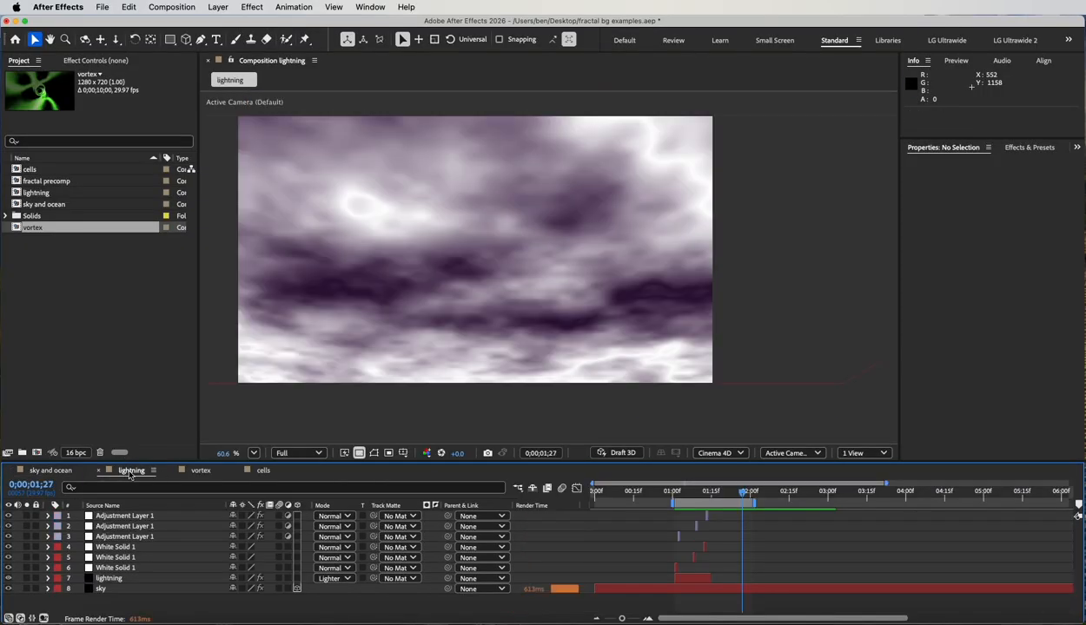
key("space")
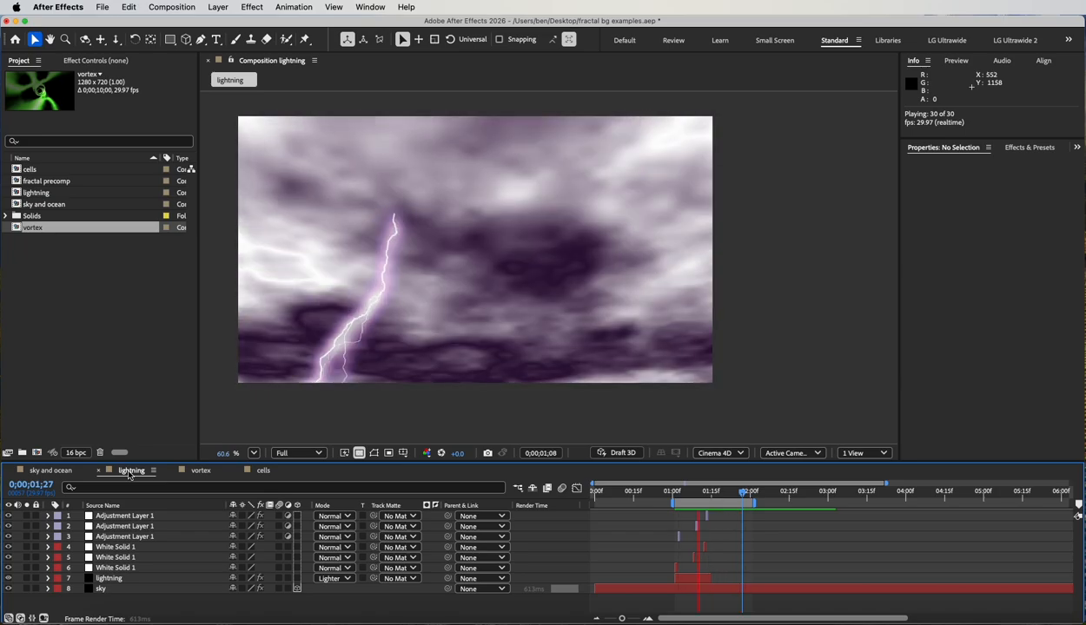
key("space")
left_click(199, 471)
key("space")
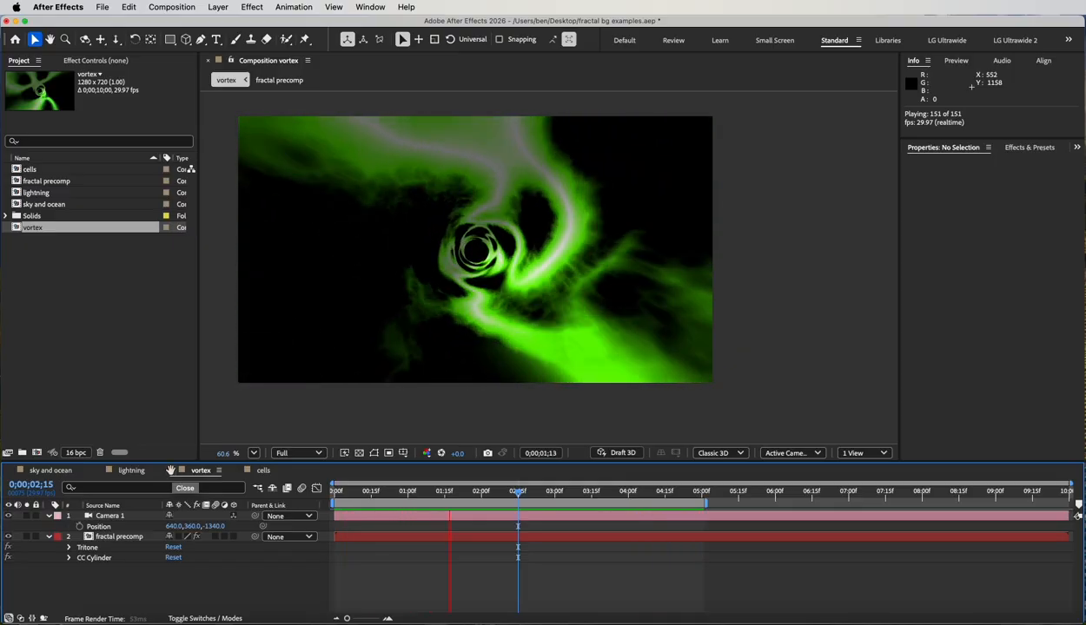
key("space")
left_click(263, 471)
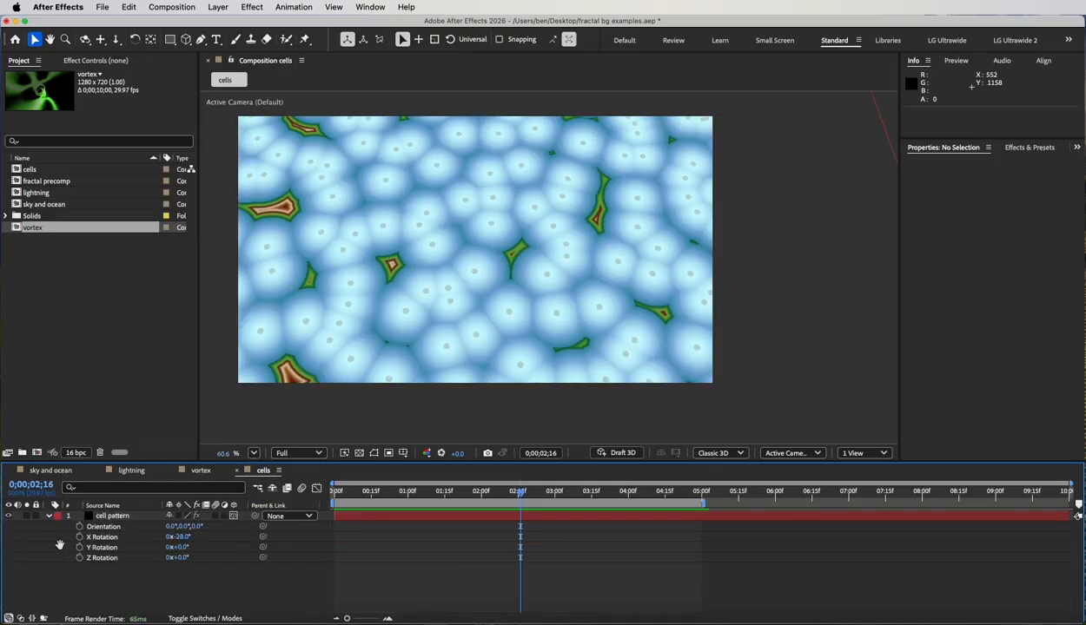
key("space")
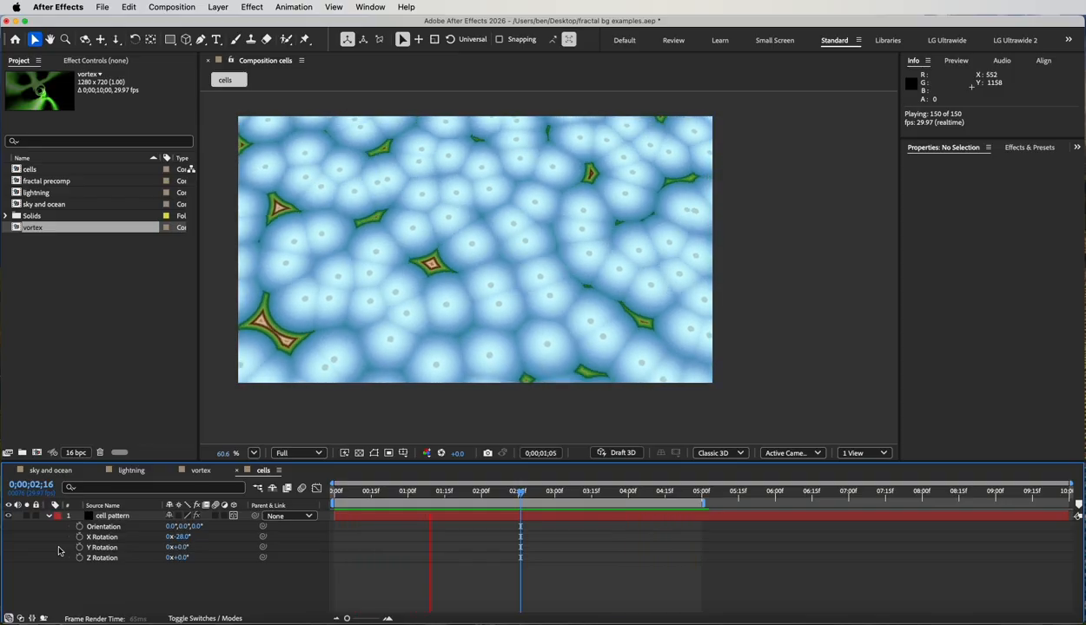
key("space")
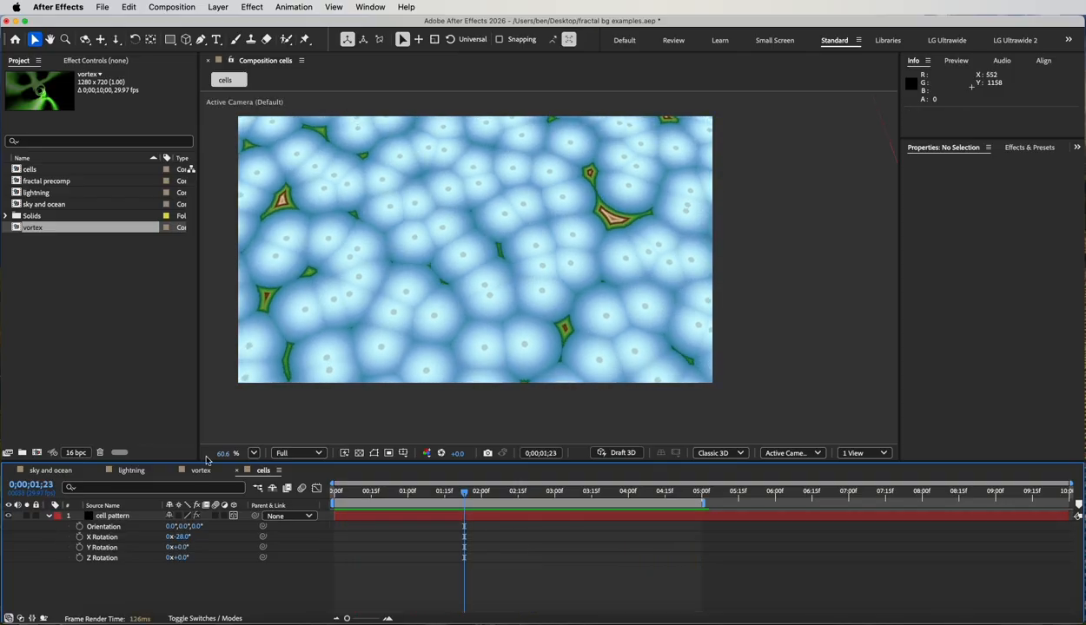
left_click(73, 472)
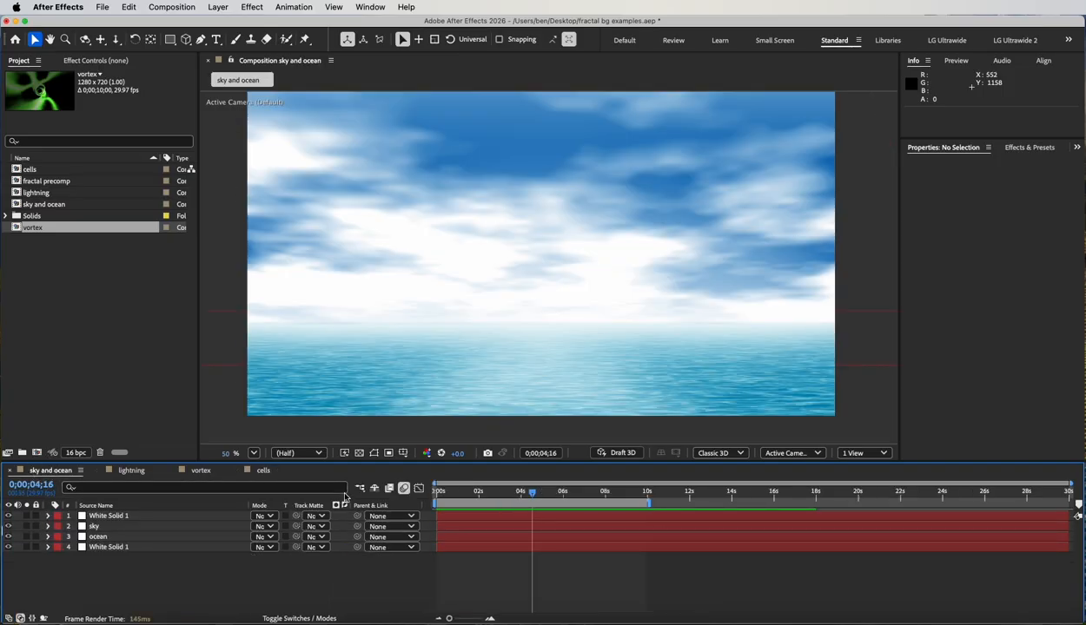
Create a new, empty project.
left_click(101, 7)
mouse_move(106, 24)
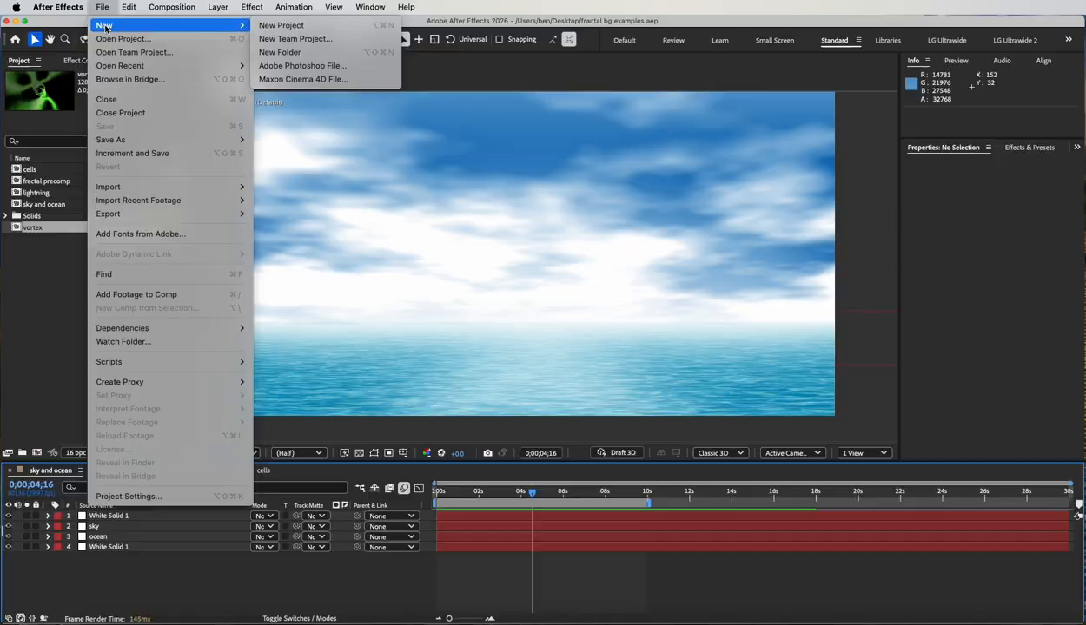
left_click(328, 24)
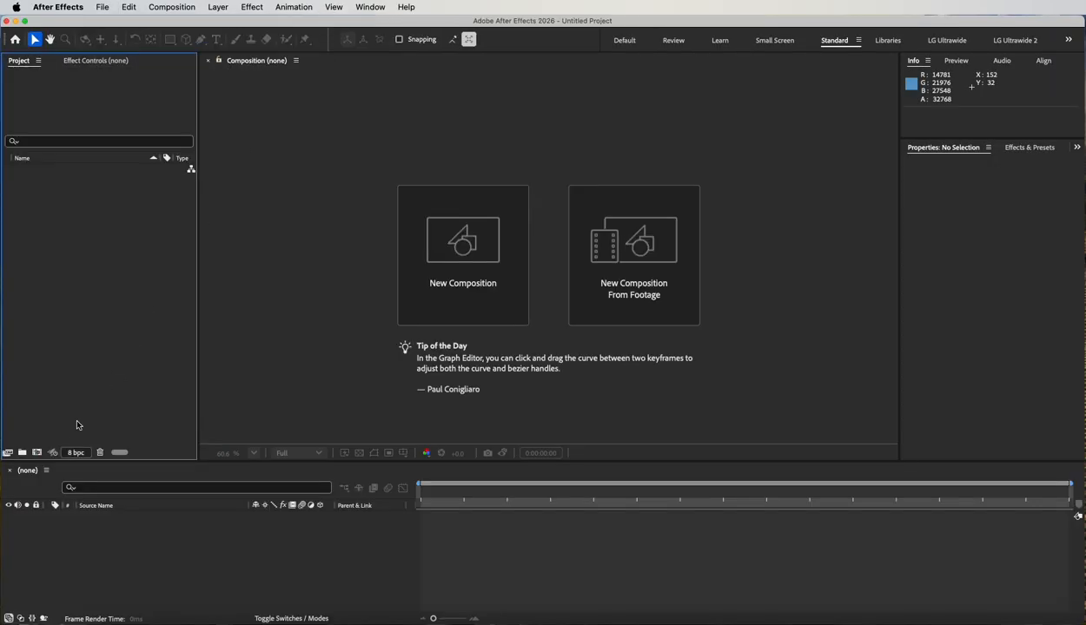
Create a composition named "sky bg" at 1280 x 720 px, 29.97 fps and 10 seconds long.
left_click(38, 452)
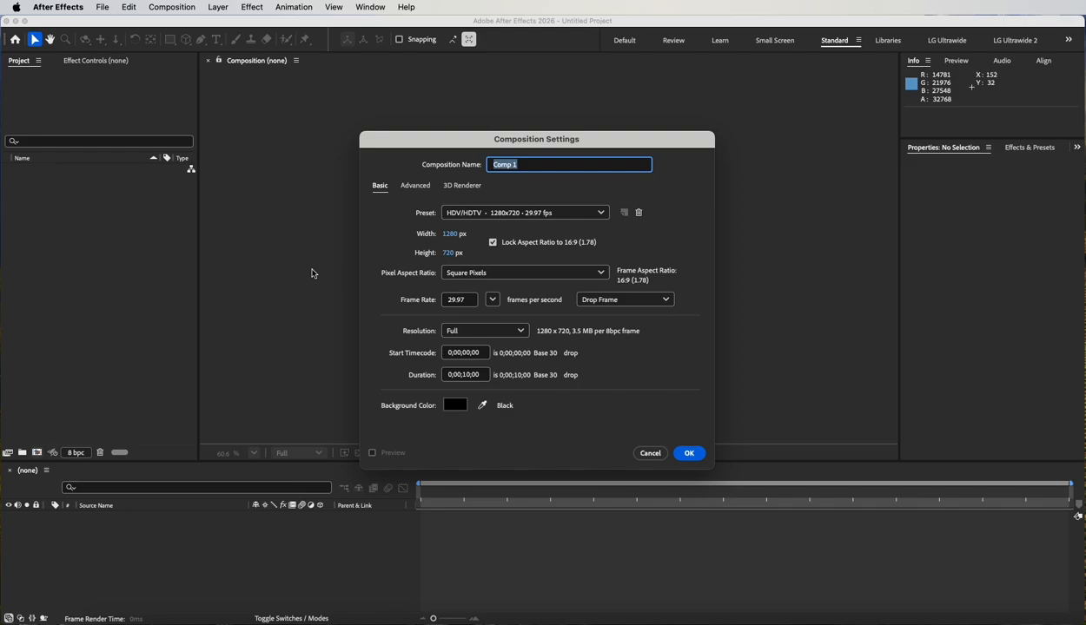
type("sky bg")
left_click(689, 454)
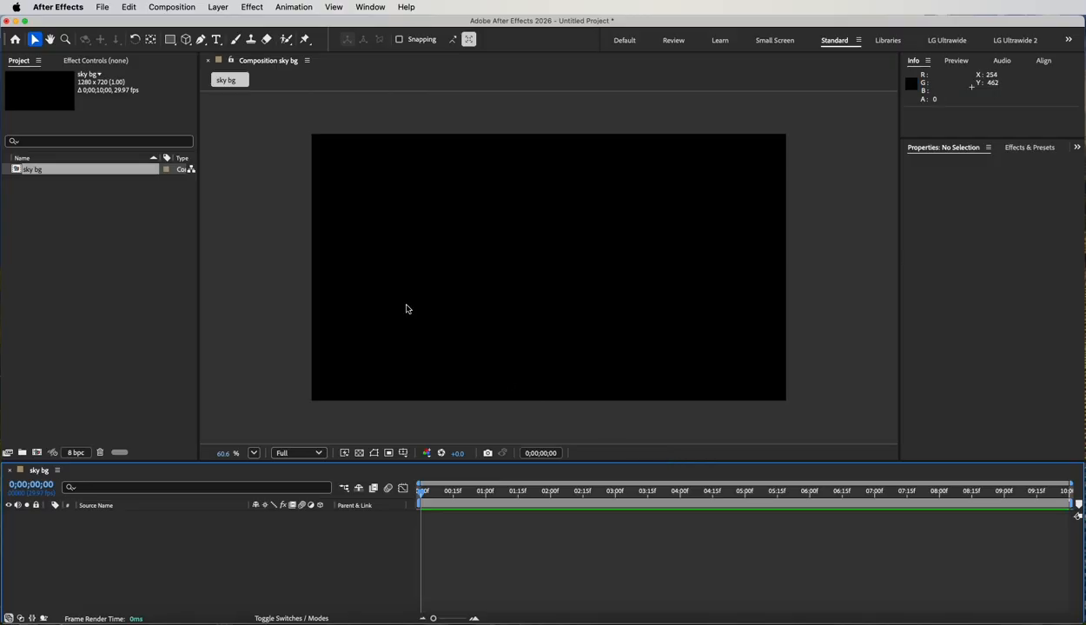
Add a white solid layer named "fractal noise" at composition size to the sky bg composition.
left_click(218, 7)
mouse_move(221, 25)
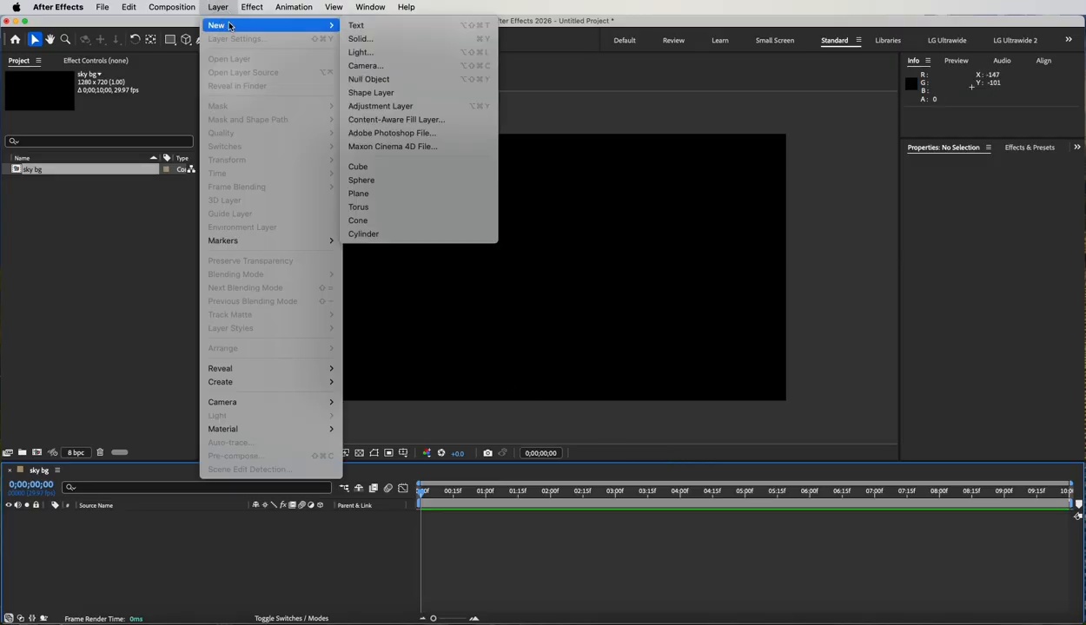
left_click(348, 41)
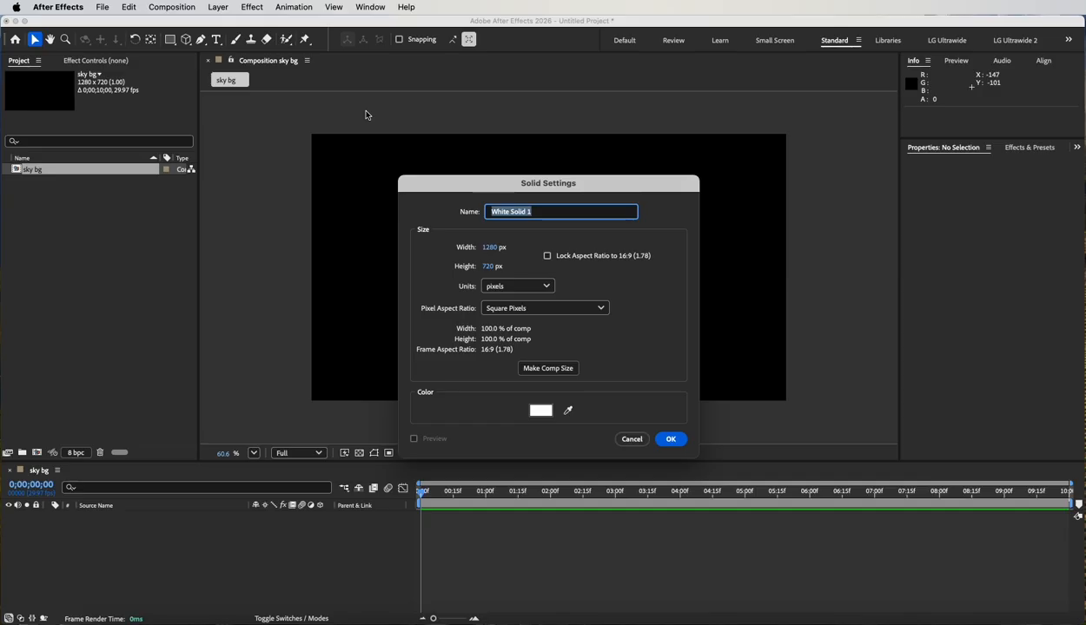
type("se")
left_click(563, 374)
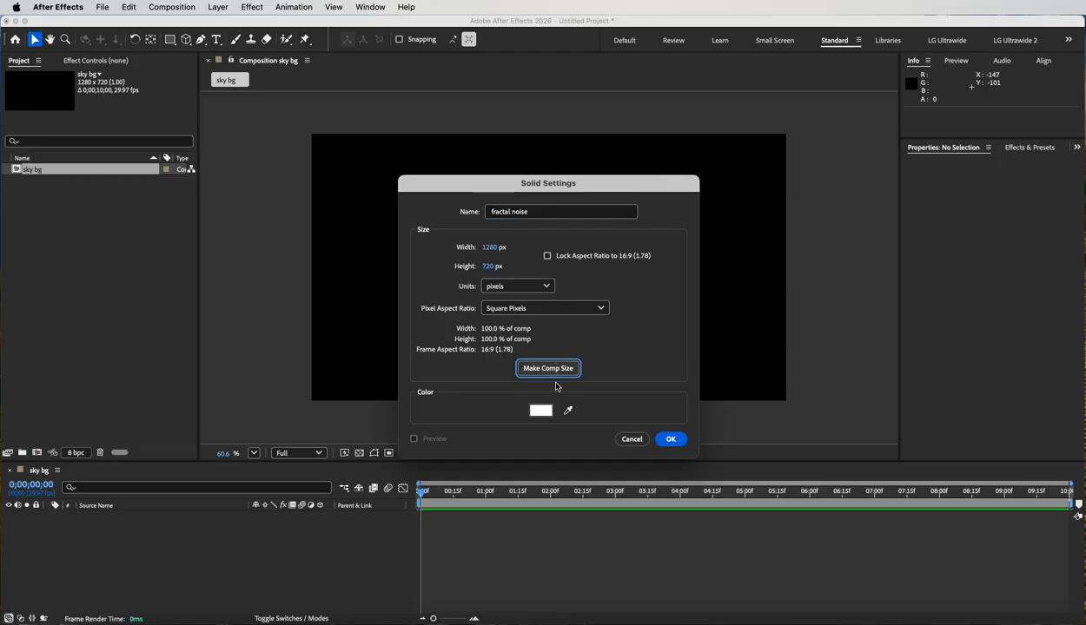
left_click(671, 441)
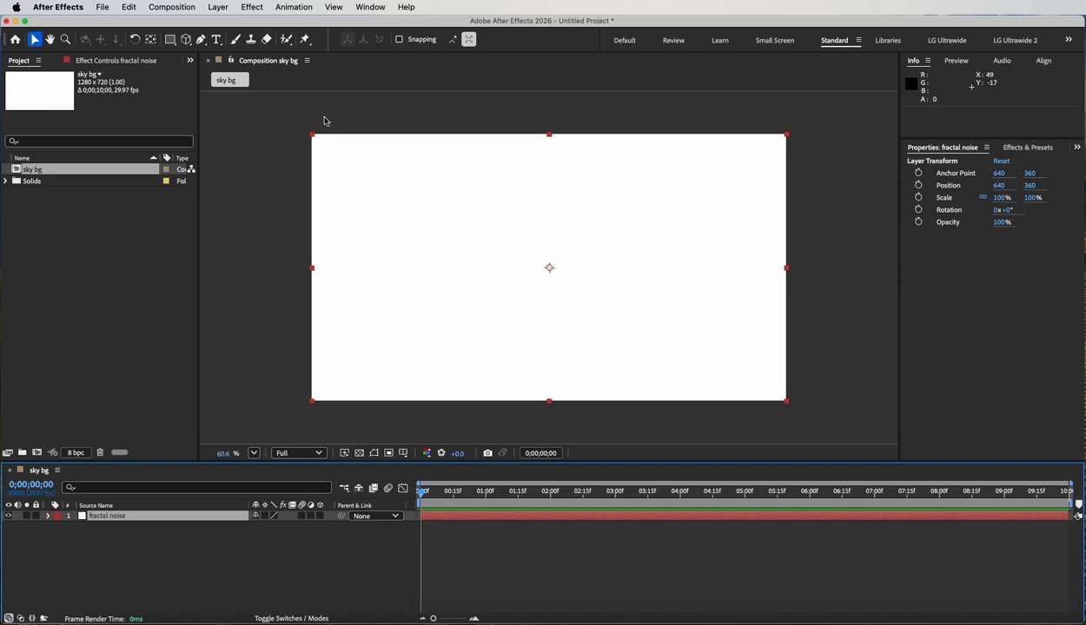
Apply the Fractal Noise effect to the fractal noise solid.
left_click(250, 6)
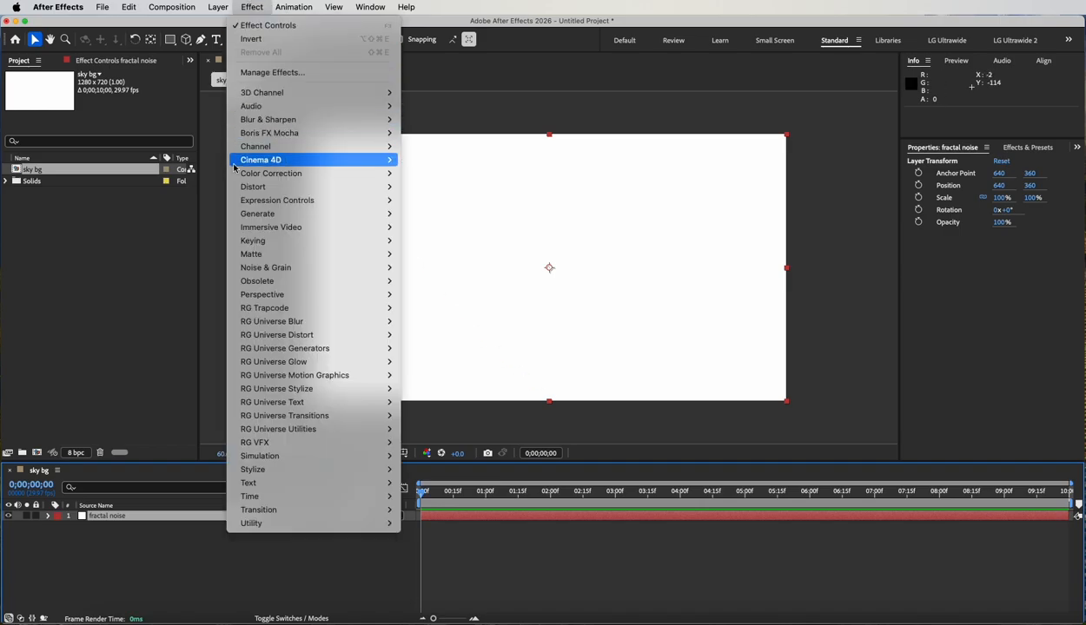
mouse_move(267, 269)
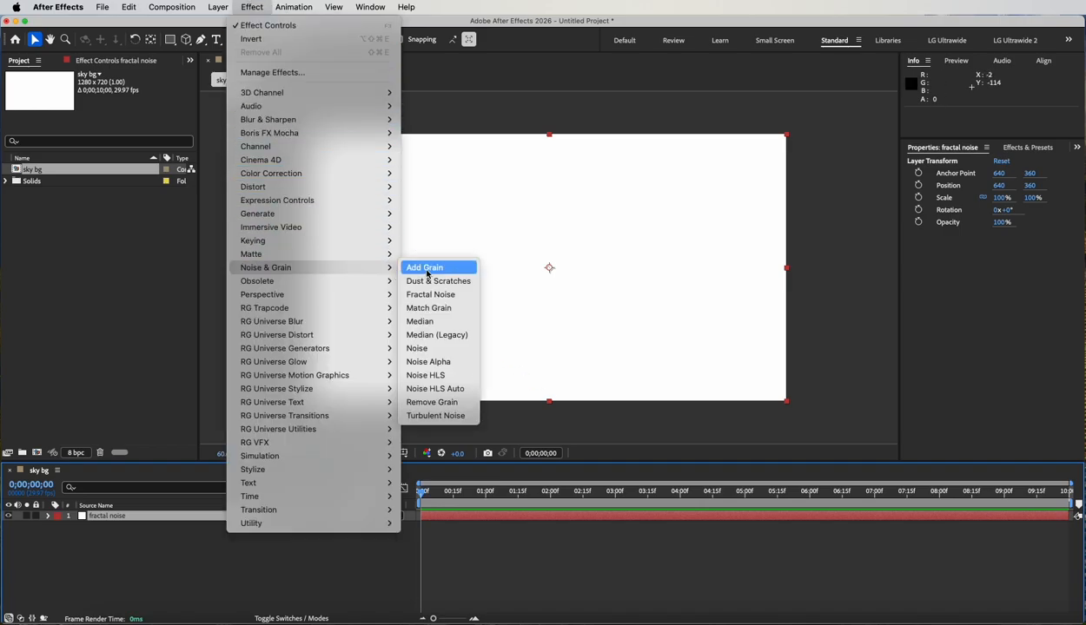
left_click(461, 302)
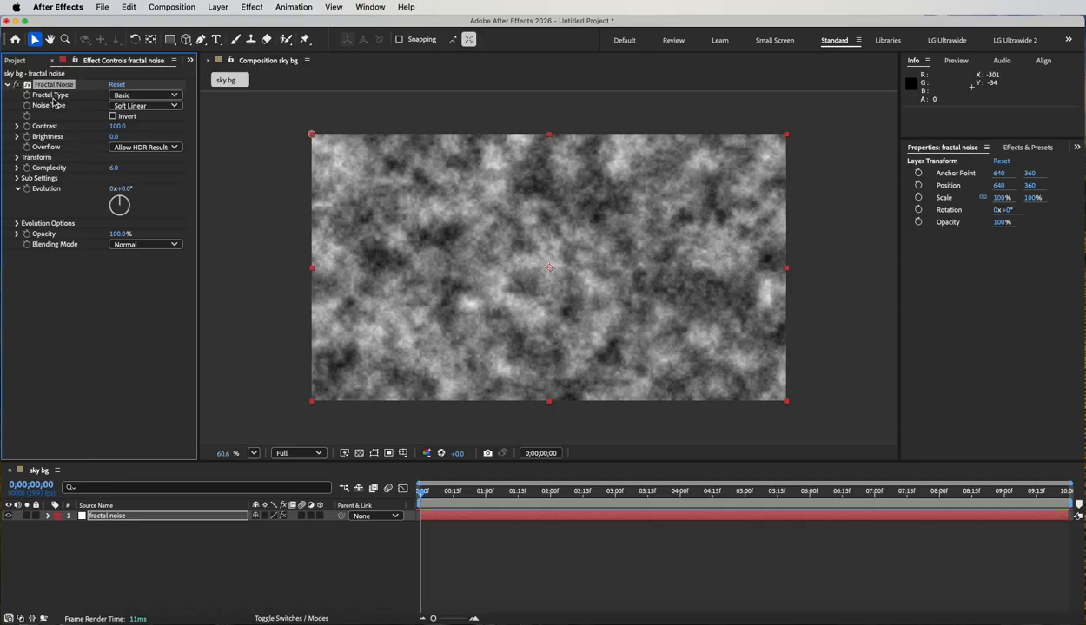
Try the Dynamic, Dynamic Twist, Threads and Strings fractal types on the Fractal Noise effect, and restore Basic.
left_click(174, 95)
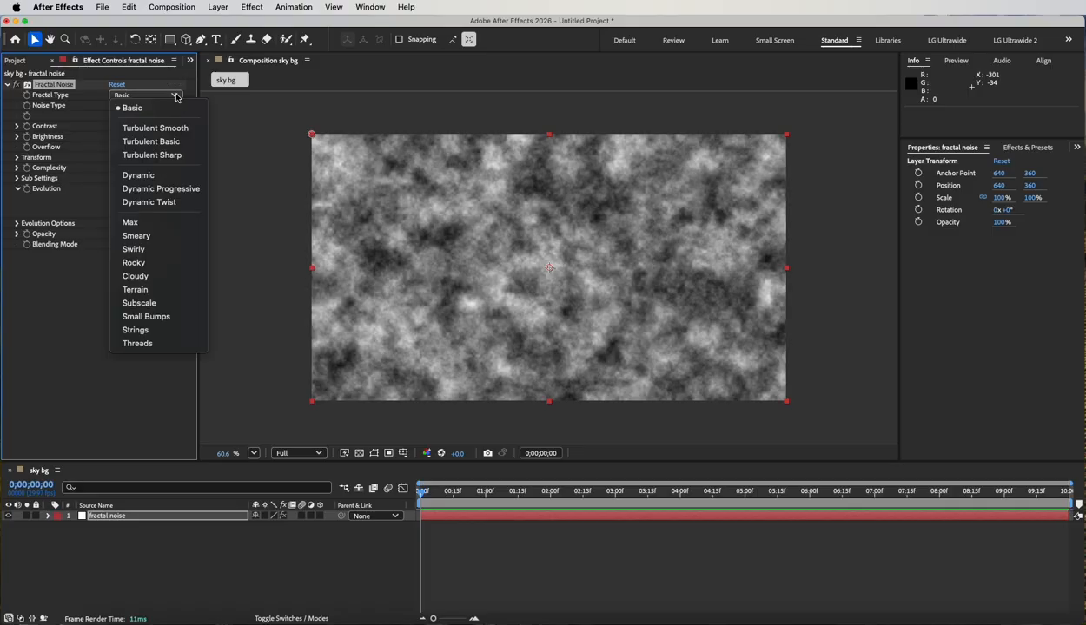
left_click(167, 175)
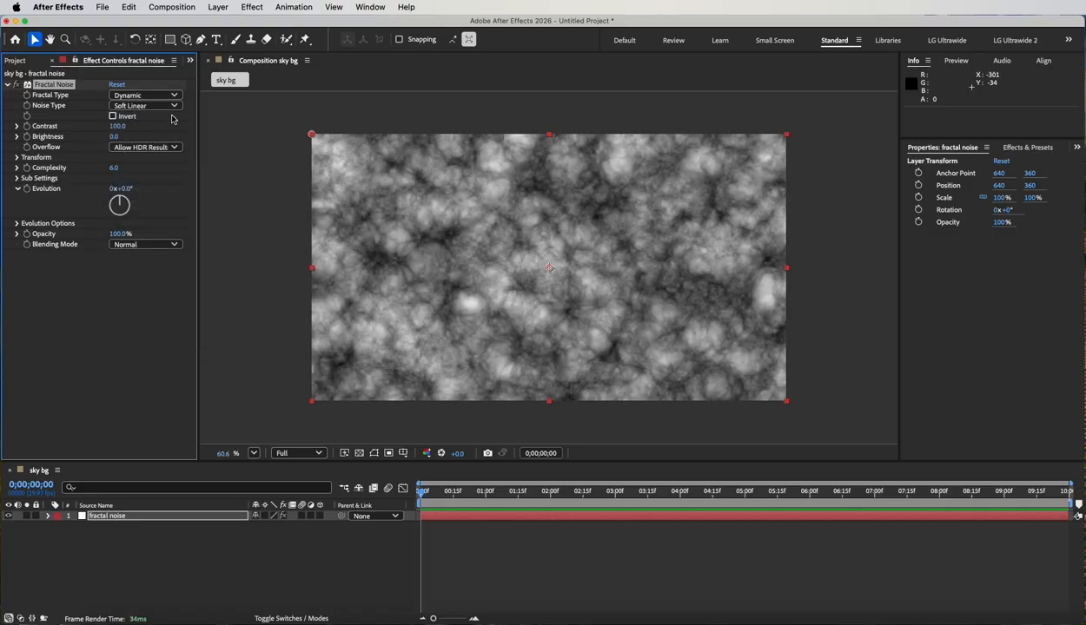
left_click(169, 95)
left_click(166, 204)
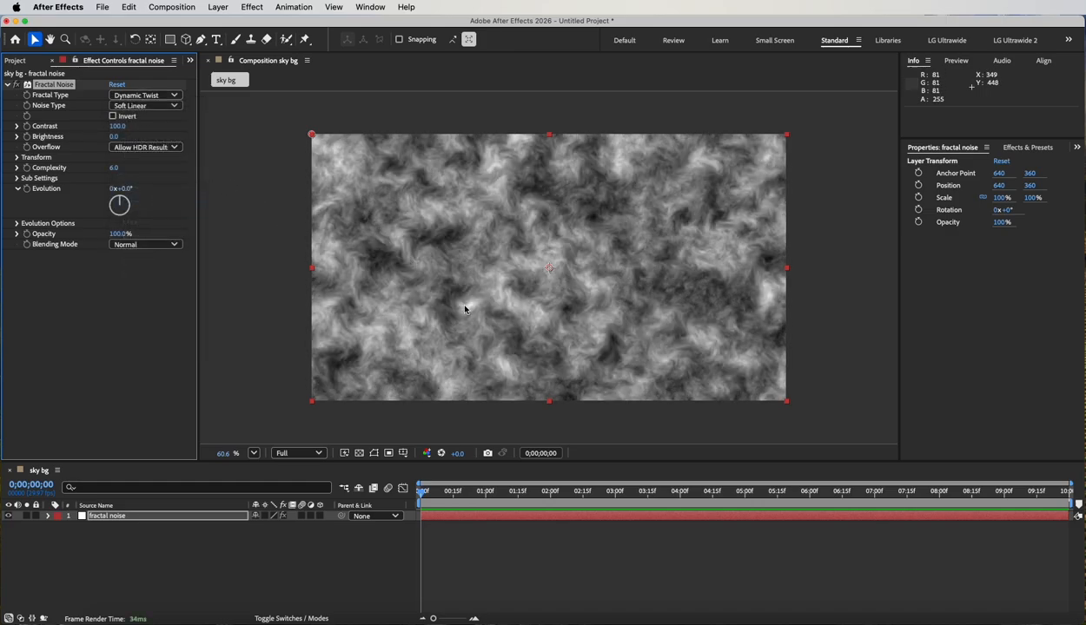
left_click(173, 96)
left_click(171, 346)
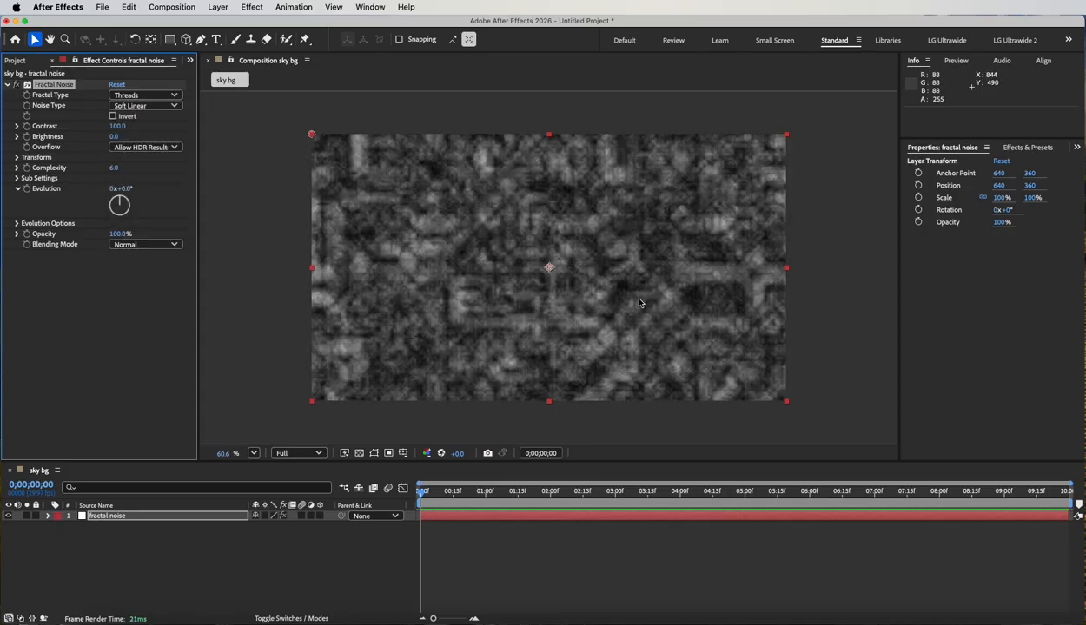
left_click(169, 94)
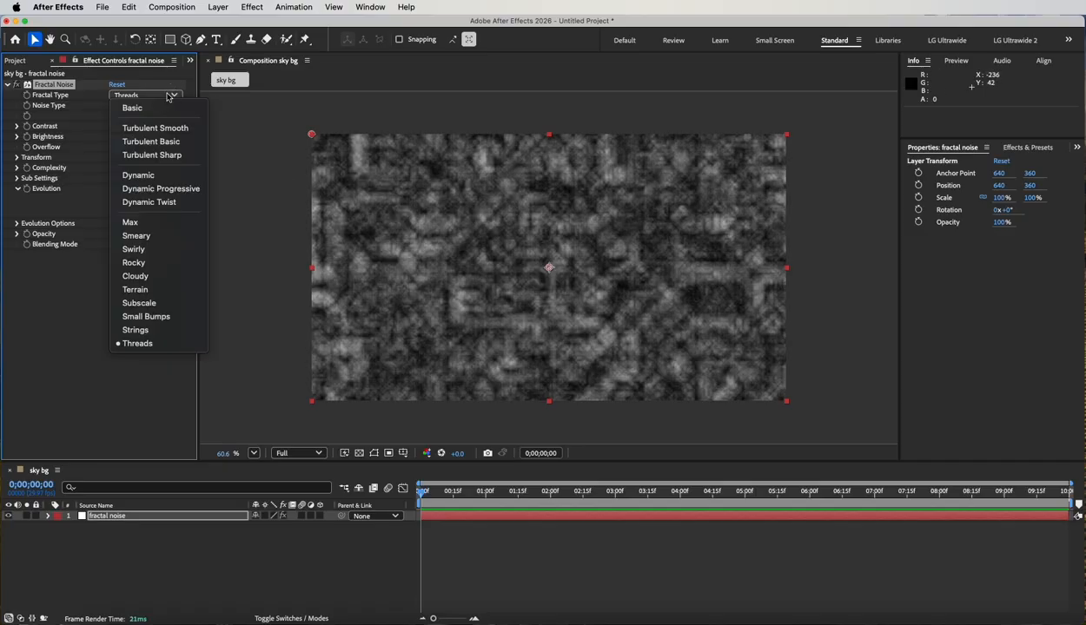
left_click(136, 330)
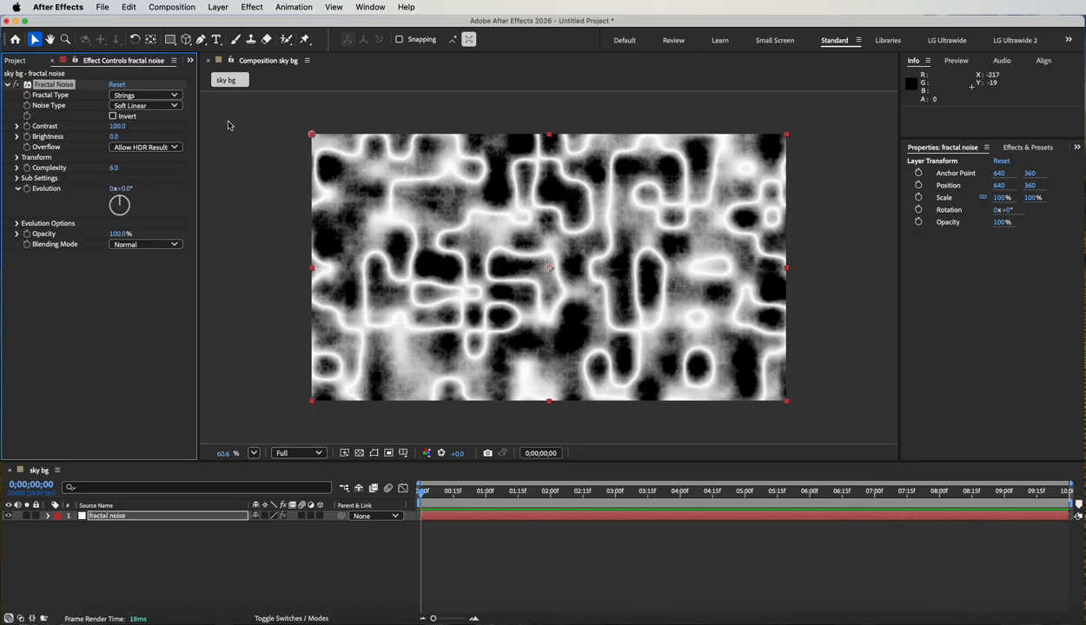
left_click(173, 96)
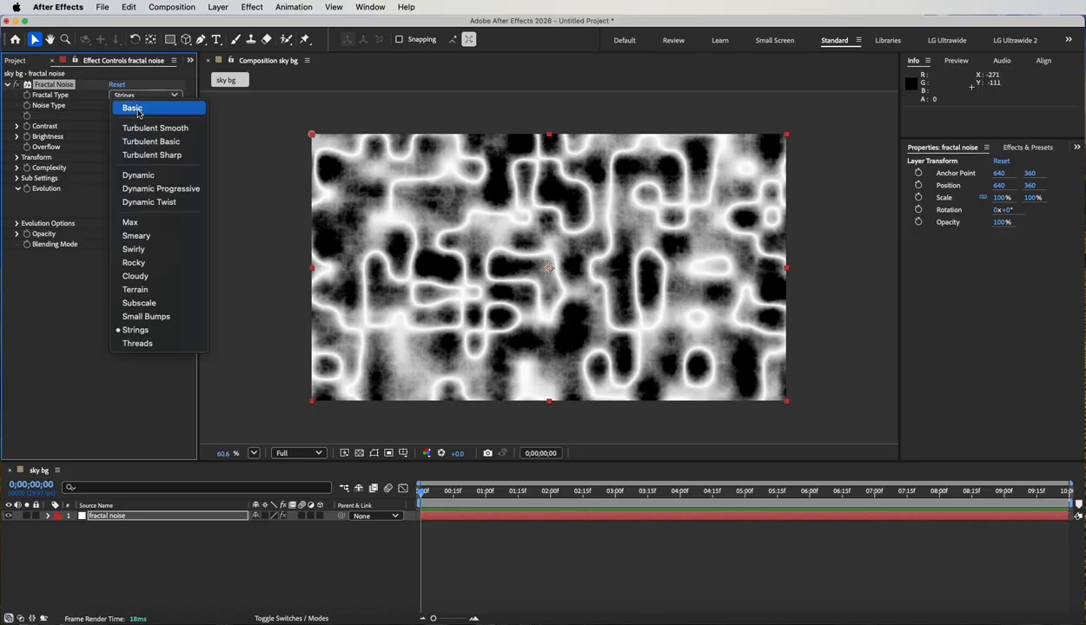
left_click(133, 110)
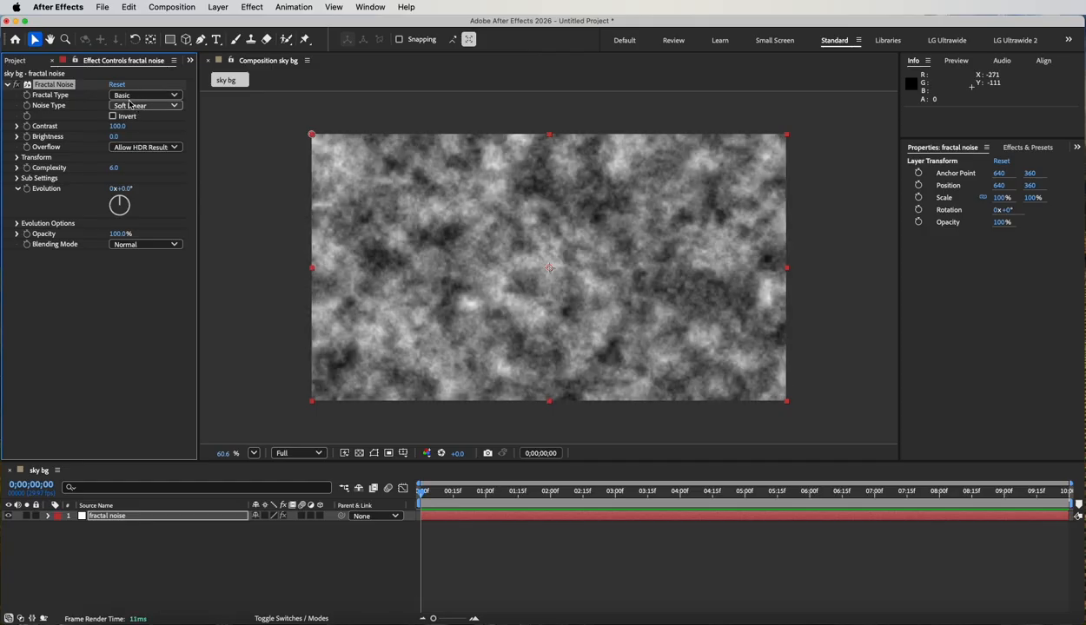
Try the Block, Linear and Spline noise types on the Fractal Noise effect, and restore Soft Linear.
left_click(173, 105)
left_click(152, 124)
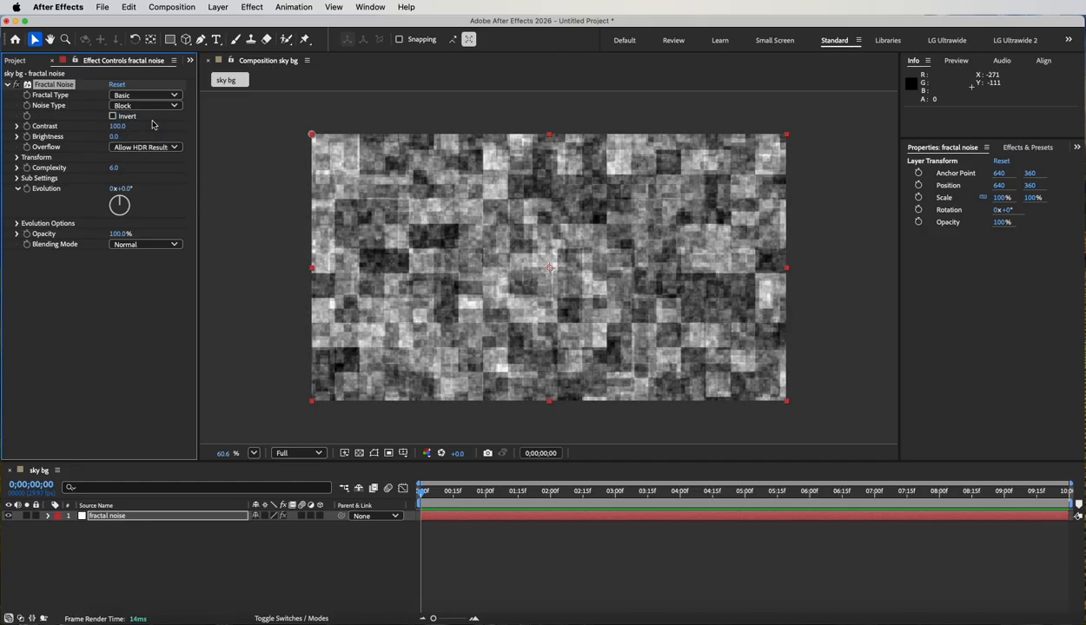
left_click(160, 106)
left_click(153, 133)
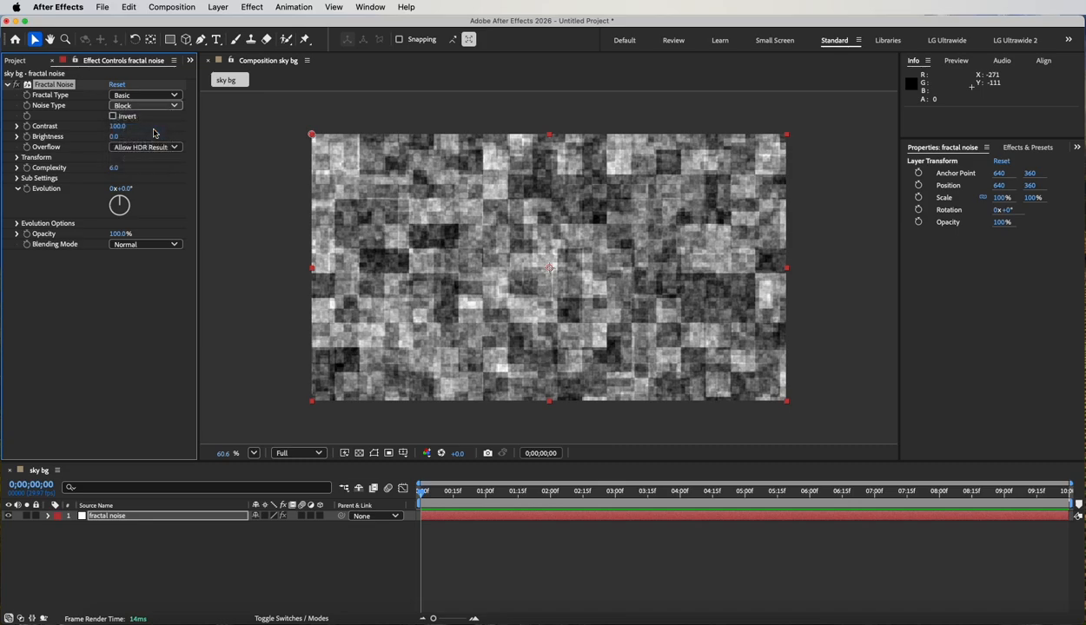
left_click(160, 106)
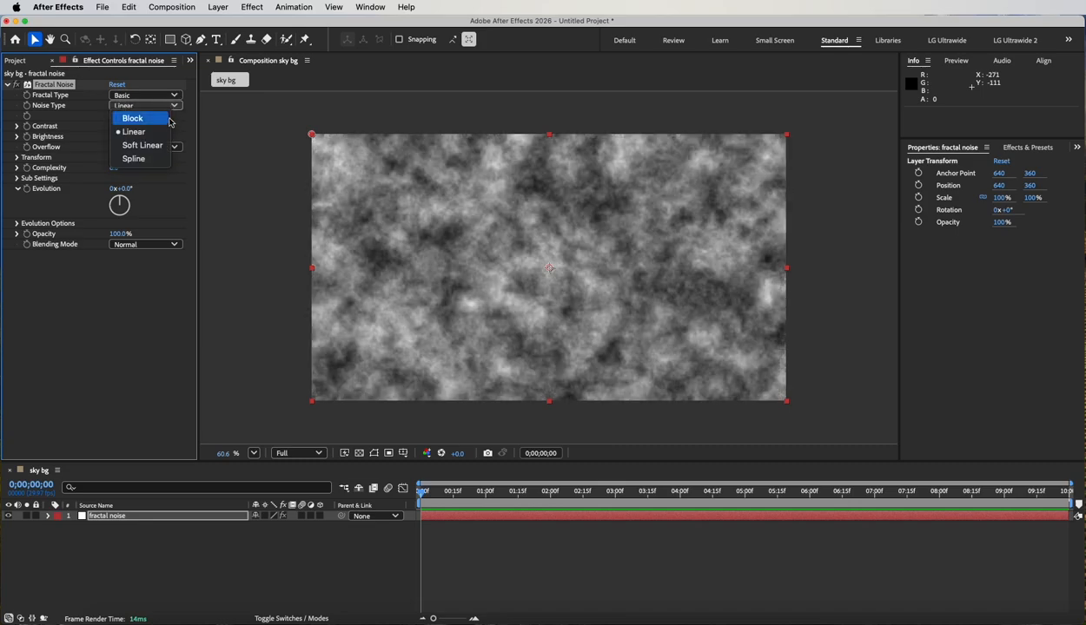
left_click(159, 145)
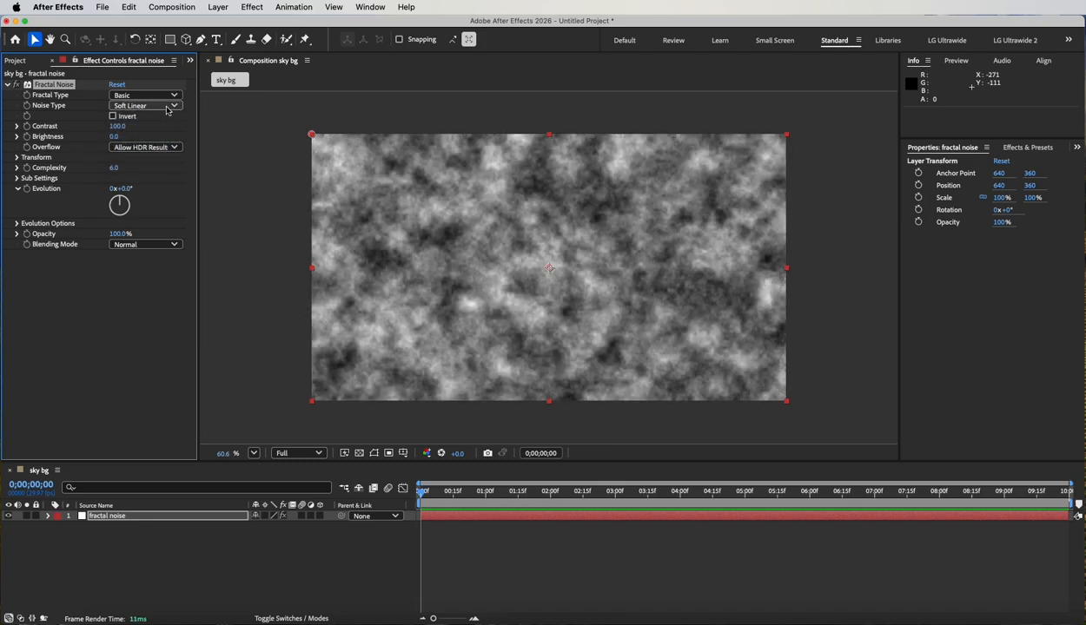
left_click(161, 106)
left_click(156, 159)
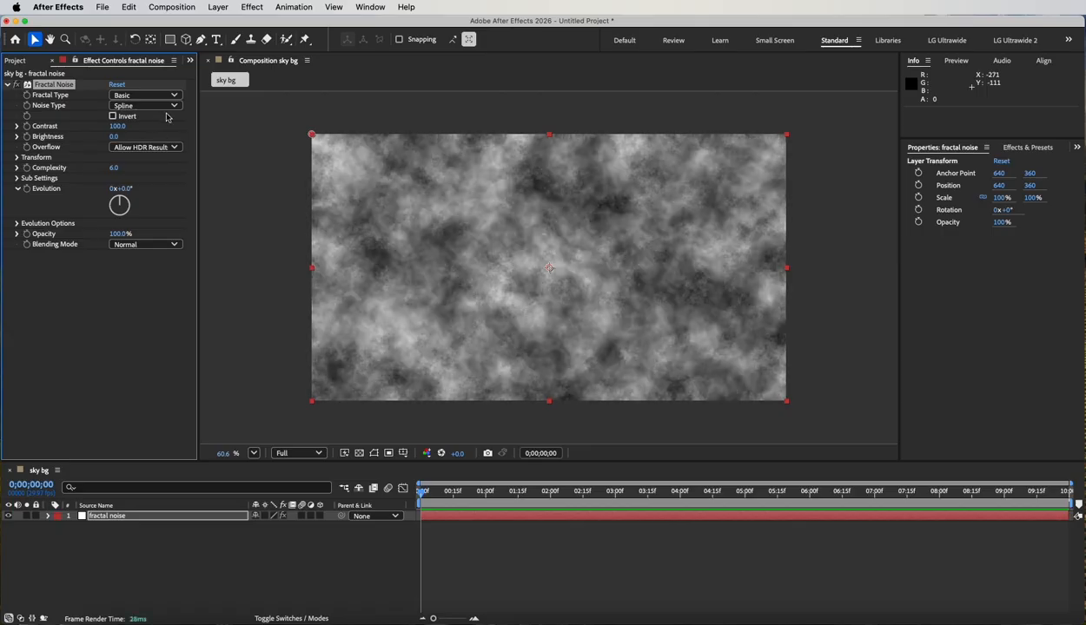
left_click(167, 106)
left_click(133, 118)
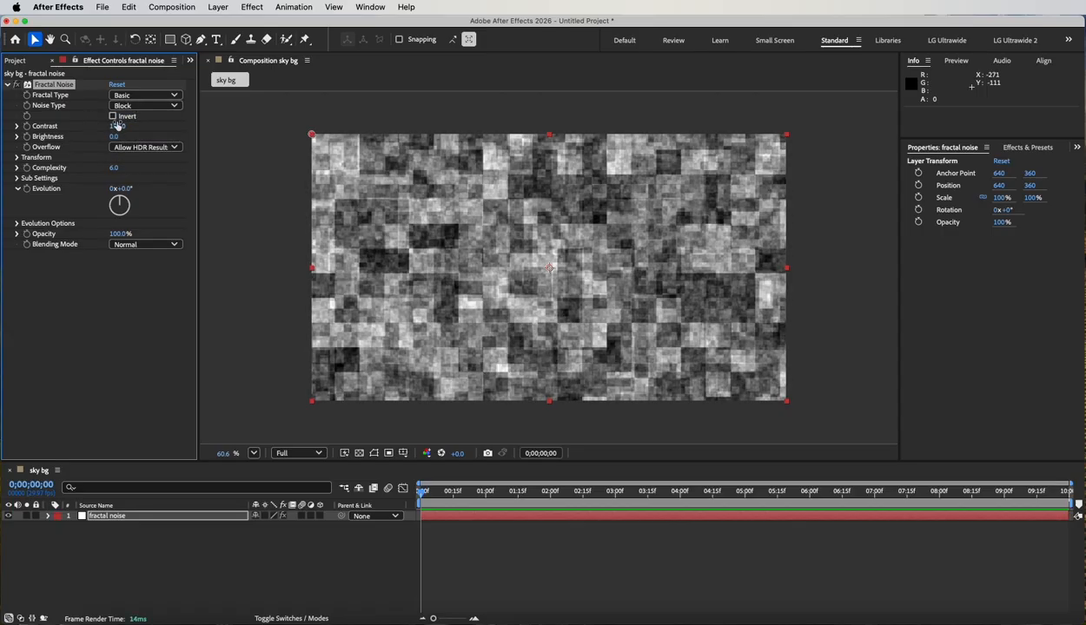
left_click(113, 116)
left_click(141, 106)
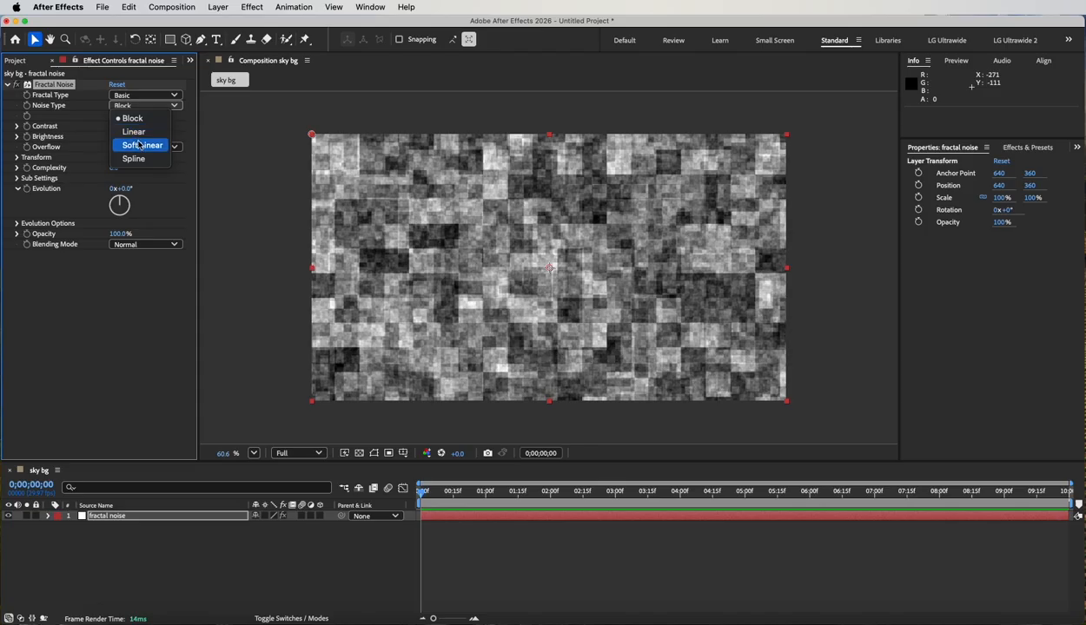
left_click(141, 148)
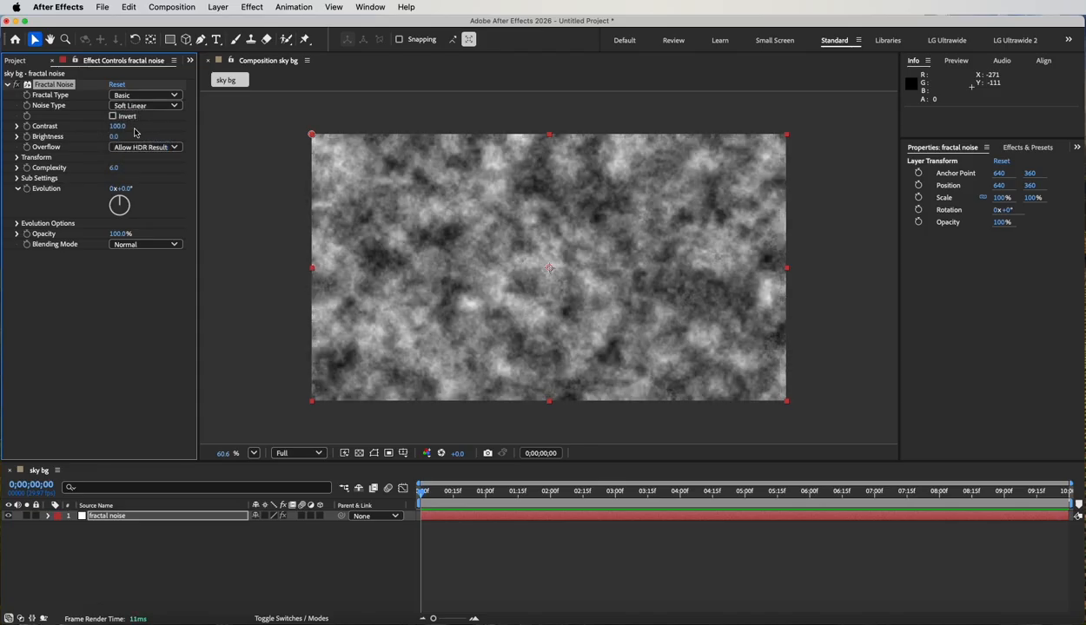
Set the Fractal Noise contrast to 140 and its brightness to 39.
mouse_move(115, 129)
left_mouse_down()
mouse_move(160, 123)
mouse_move(124, 148)
mouse_move(135, 136)
mouse_move(115, 137)
left_mouse_up()
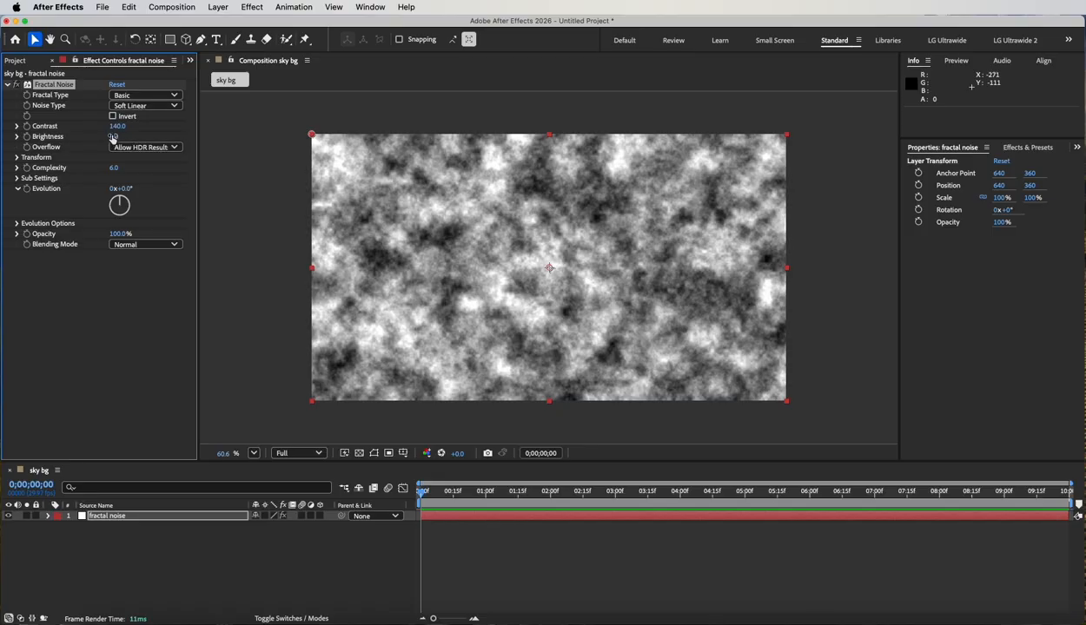
left_click_drag(112, 138, 132, 136)
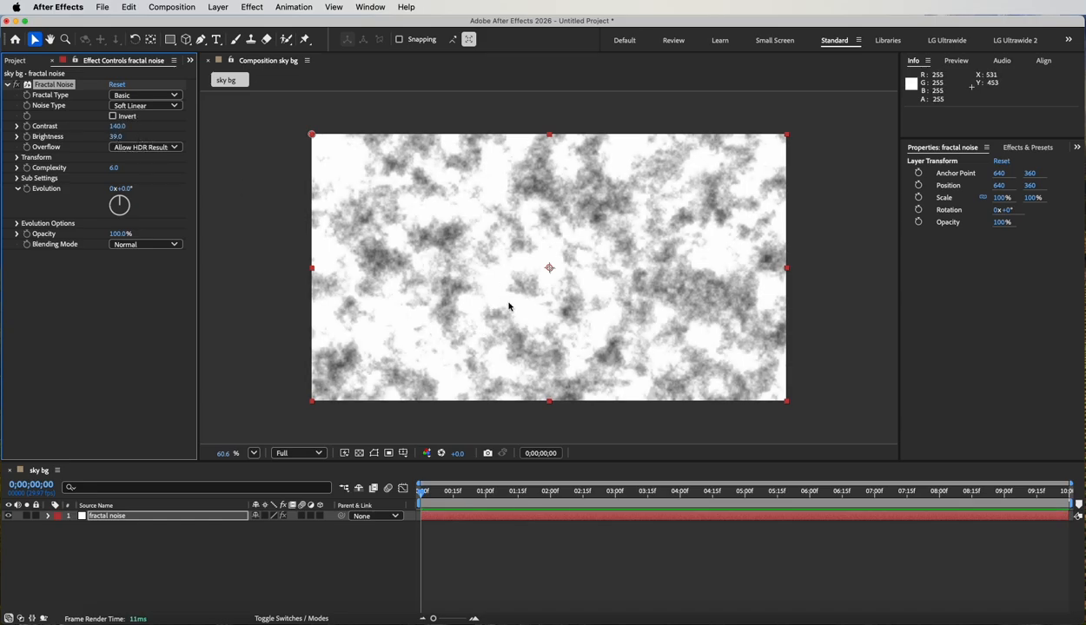
Try Wrap Back overflow with a brightness of 51, and restore Allow HDR Results and the default brightness.
left_click(165, 147)
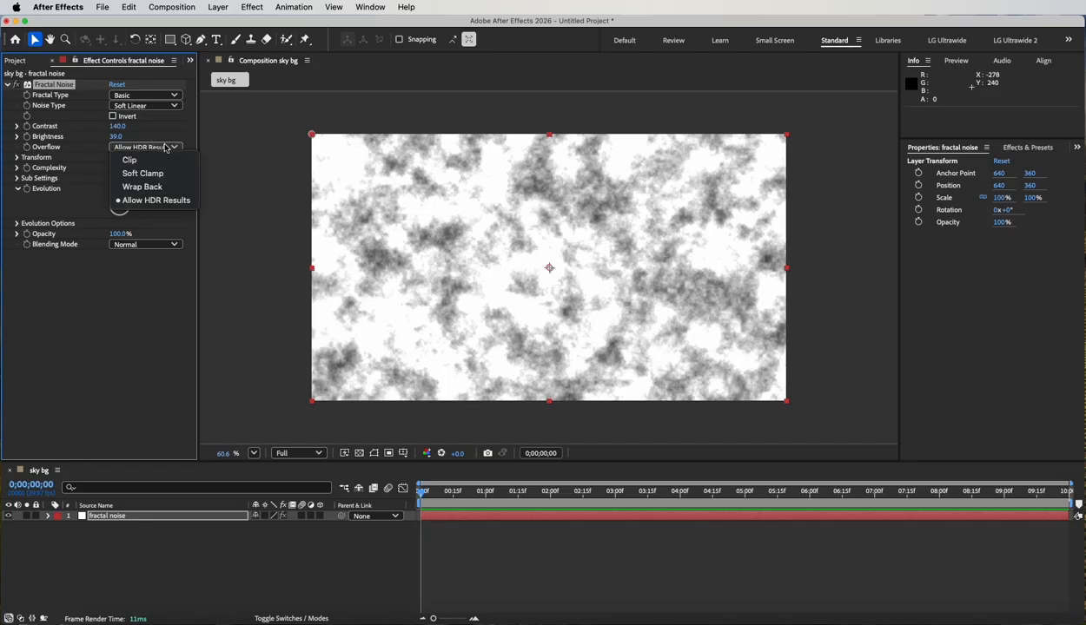
left_click(152, 187)
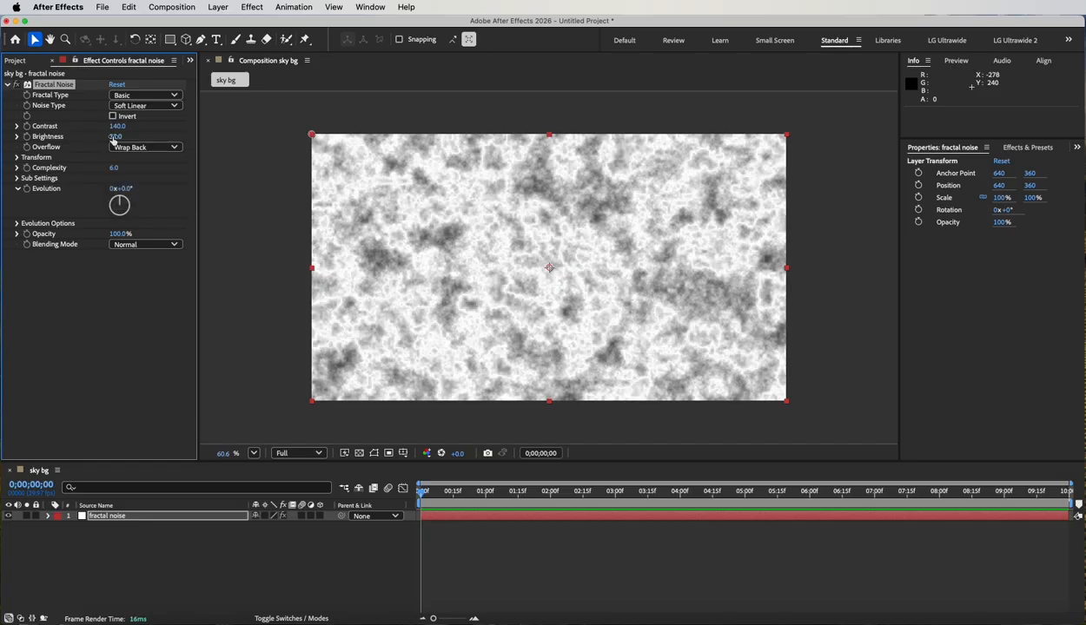
mouse_move(113, 139)
left_mouse_down()
mouse_move(170, 140)
mouse_move(106, 137)
mouse_move(135, 135)
mouse_move(112, 137)
mouse_move(123, 141)
left_mouse_up()
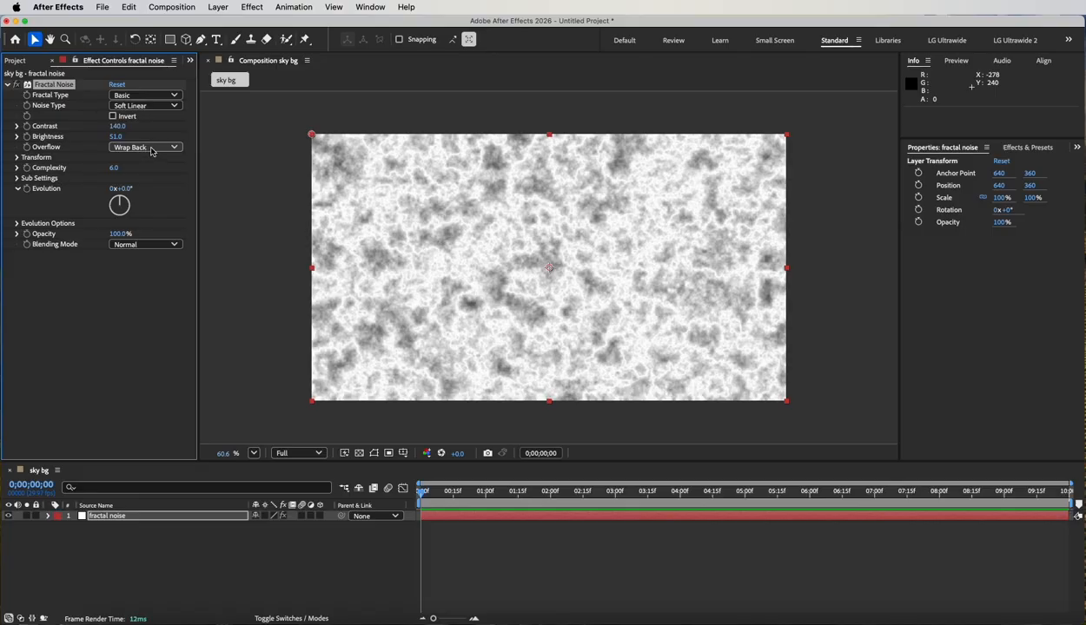
left_click(150, 150)
left_click(150, 203)
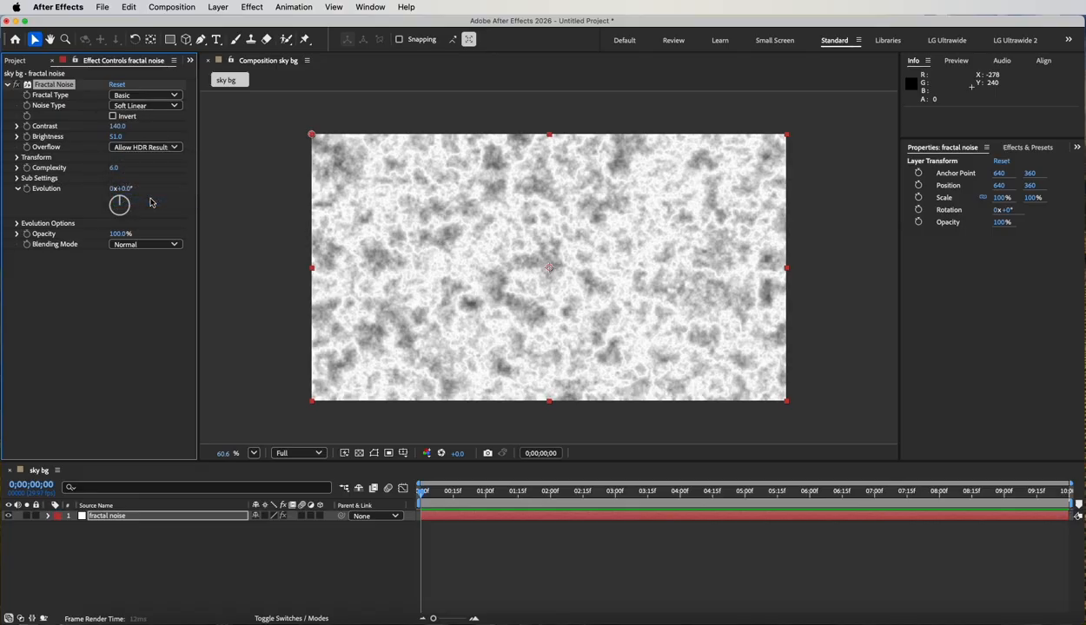
right_click(58, 139)
left_click(105, 254)
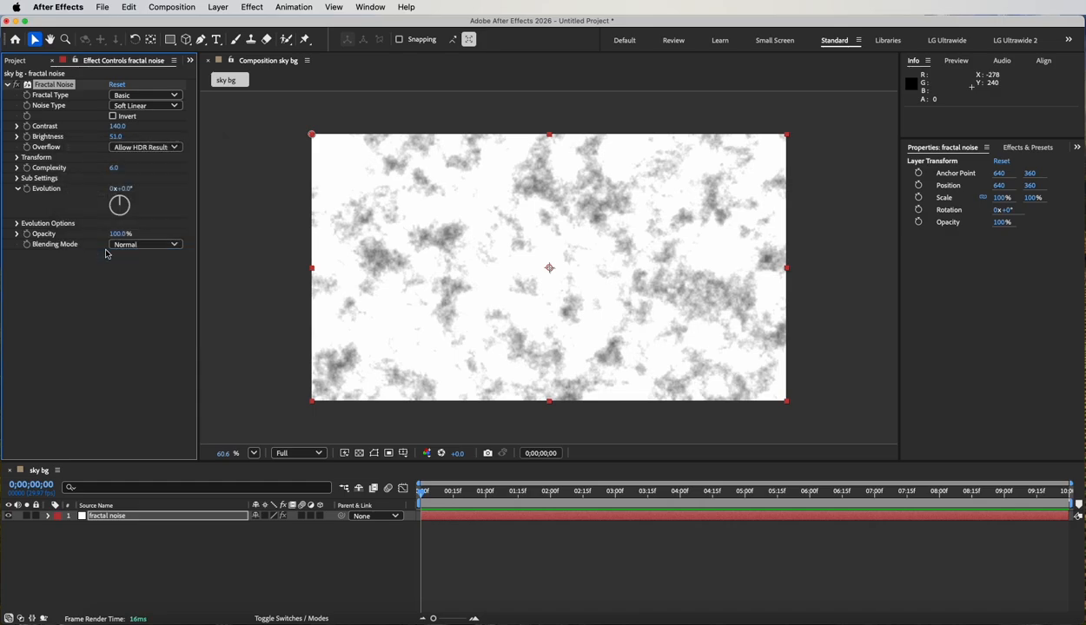
Set the Offset Turbulence of the Fractal Noise transform to 902, 458.
left_click(21, 157)
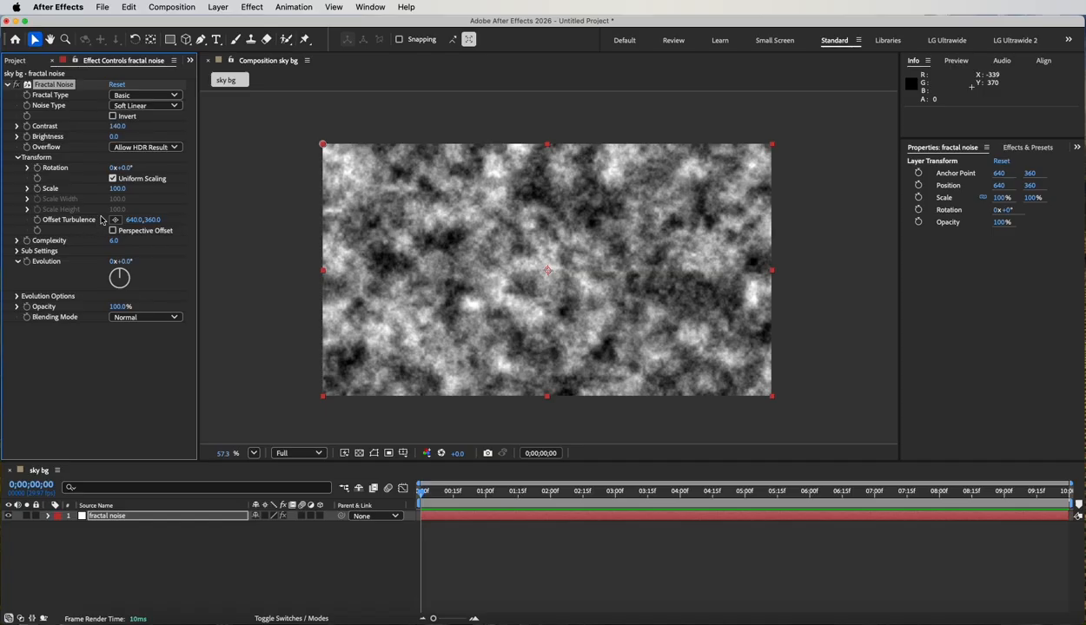
left_click_drag(153, 225, 309, 270)
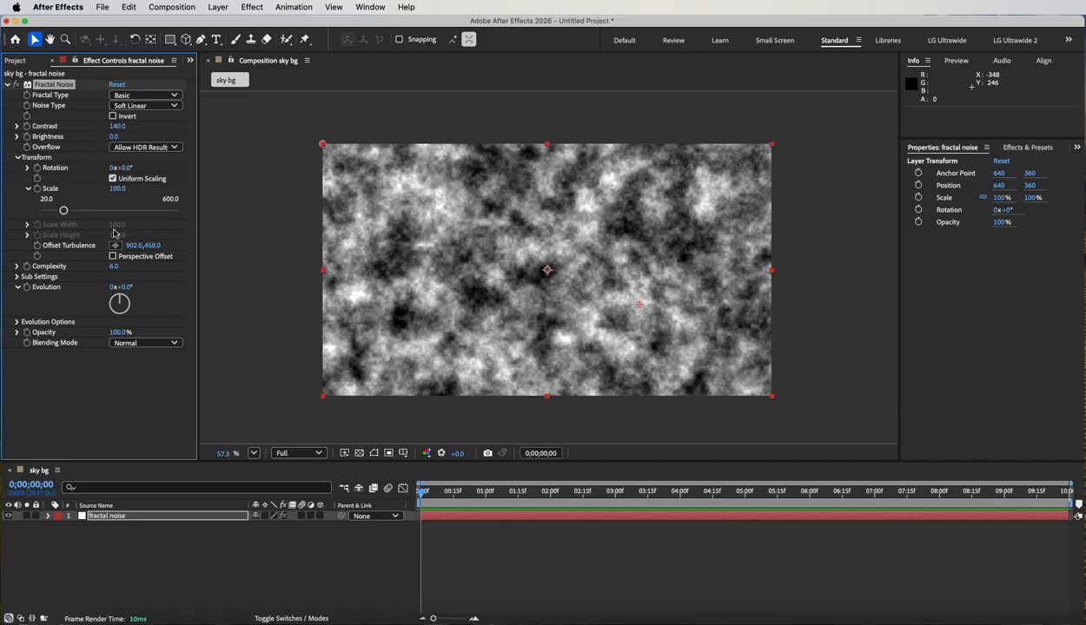
Turn off uniform scaling of the noise and set its scale width to 274.1 and scale height to 263.8.
left_click_drag(64, 214, 105, 220)
left_click(113, 179)
left_click_drag(64, 257, 102, 257)
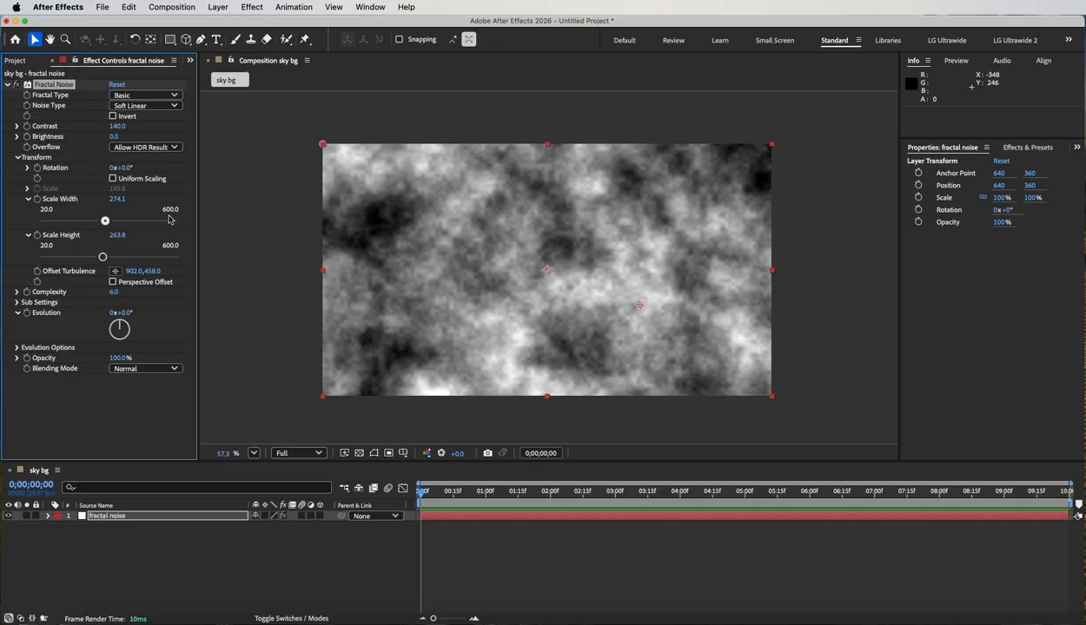
Change the Scale Width slider range of the Fractal Noise effect to run from 1 to 10000.
right_click(67, 203)
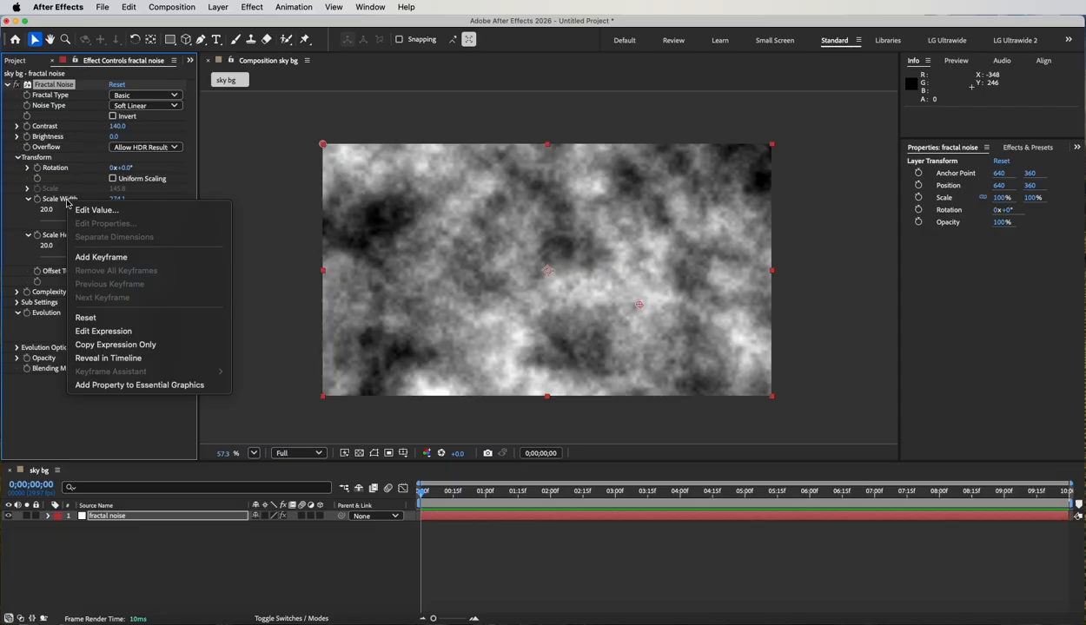
left_click(98, 211)
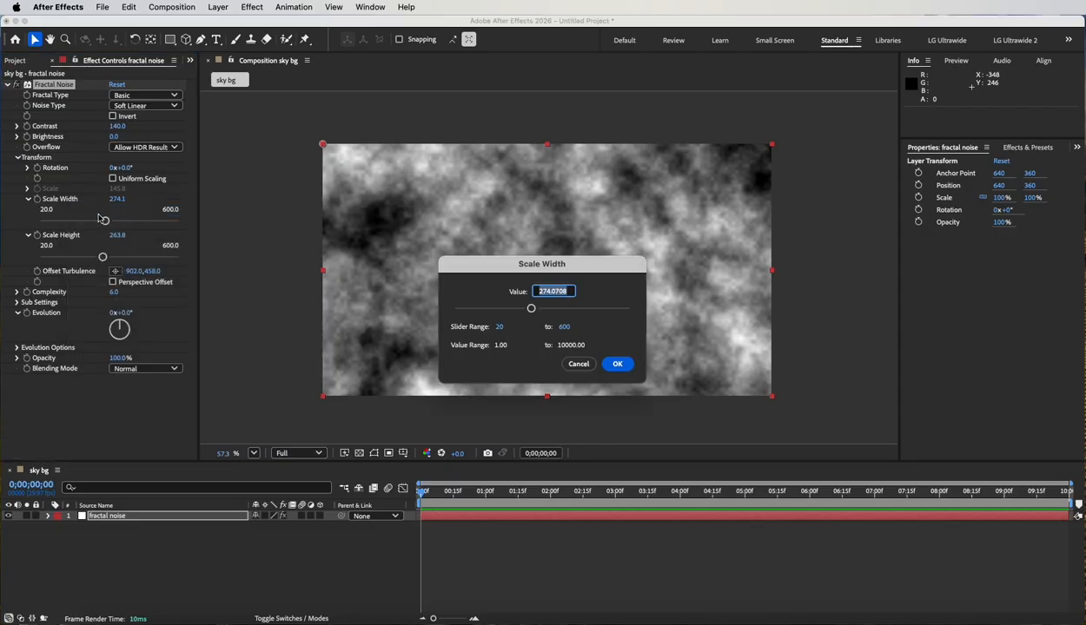
left_click_drag(605, 269, 412, 220)
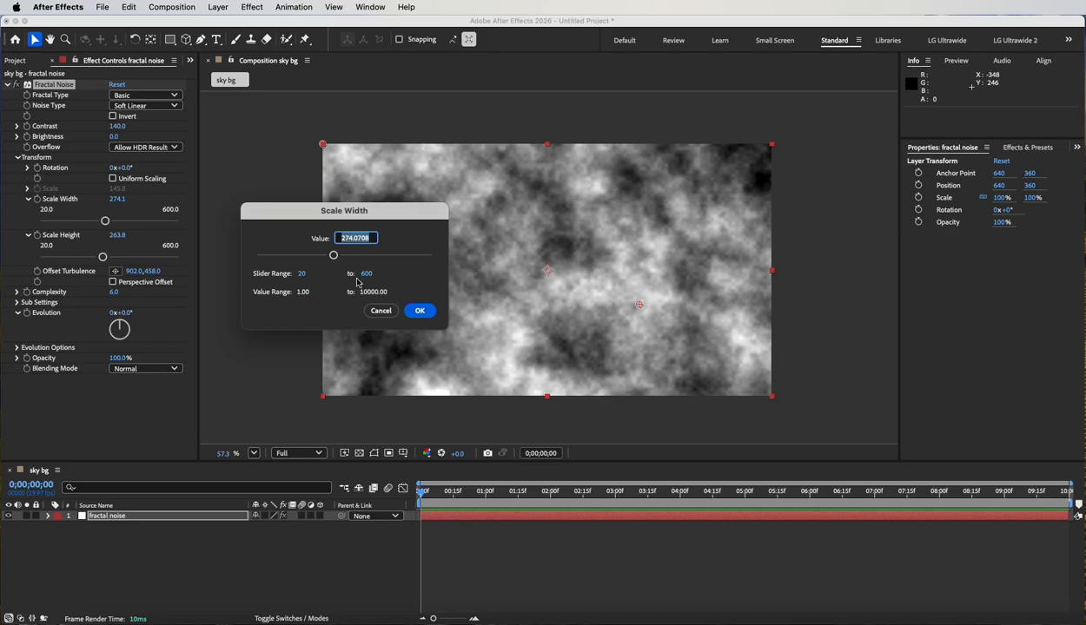
left_click(301, 275)
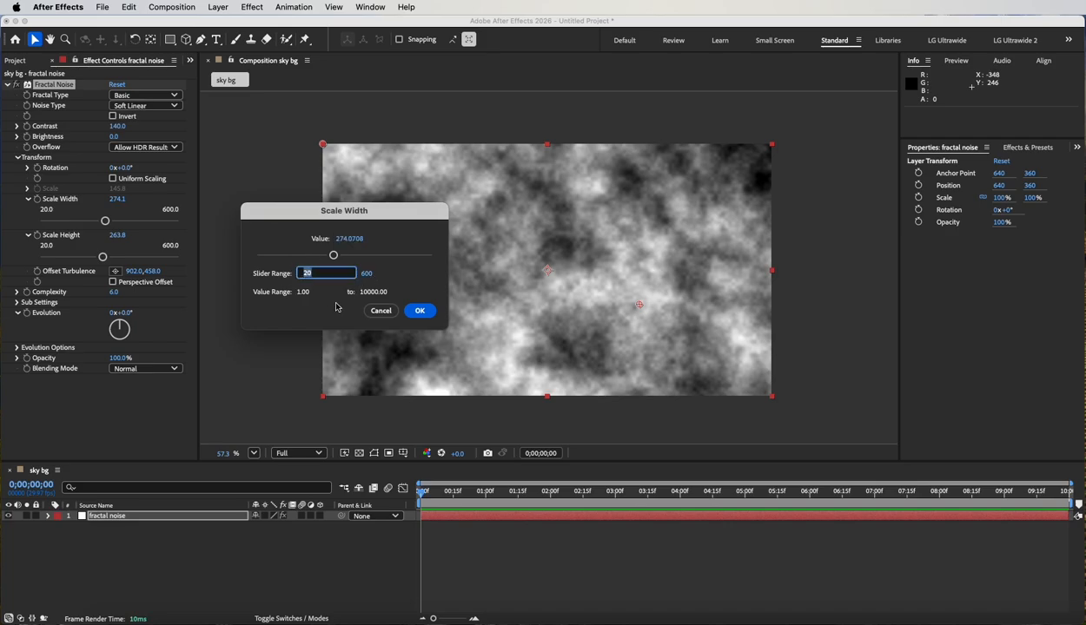
type("1")
key("Tab")
type("1")
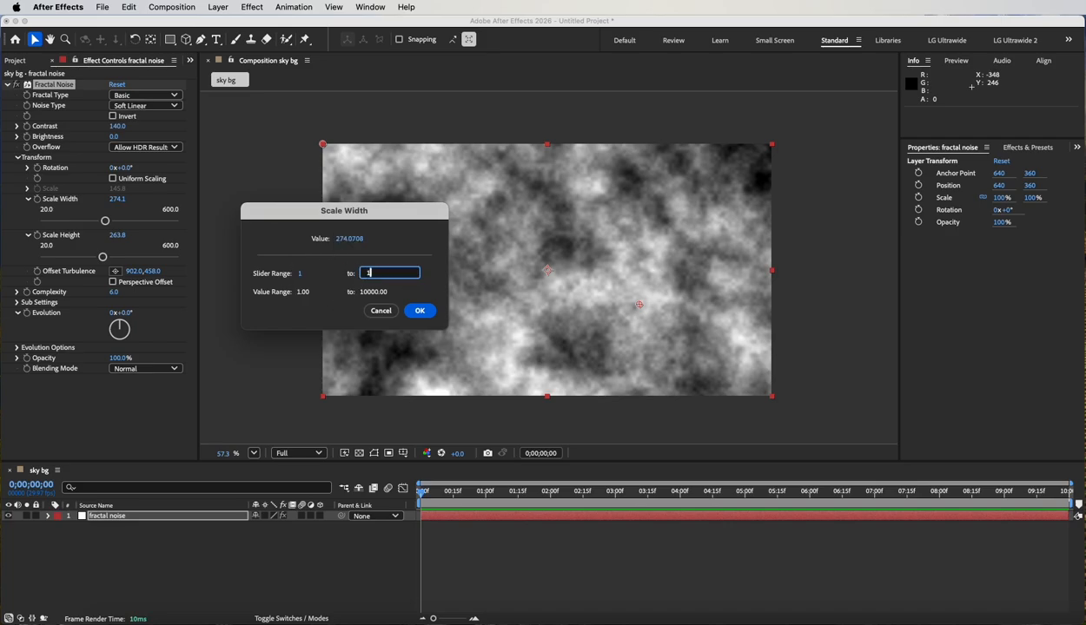
type("0000")
left_click(418, 313)
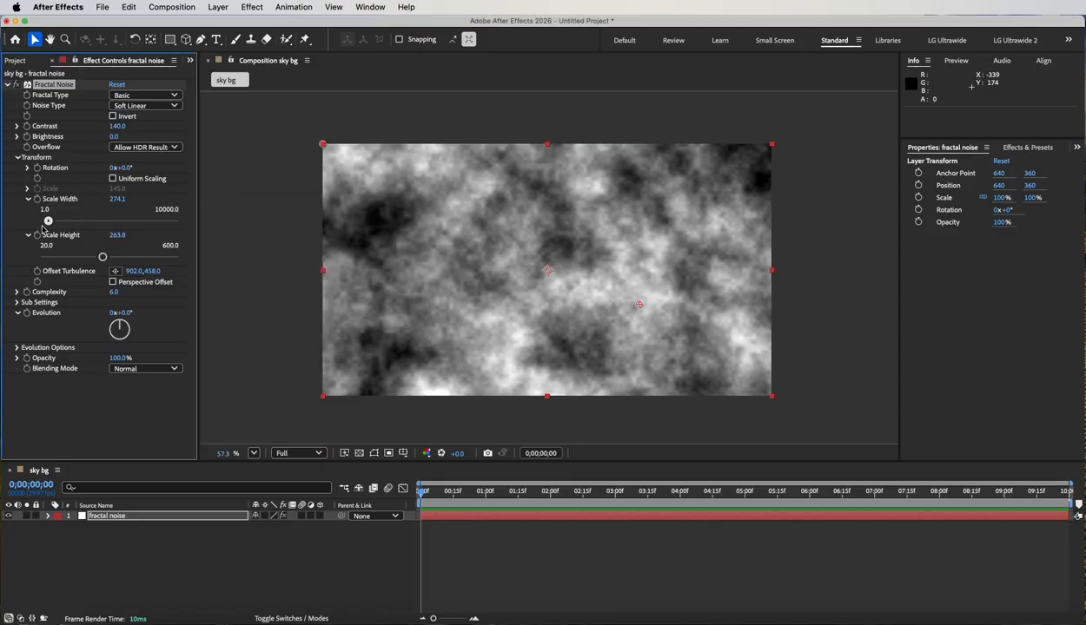
Stretch the noise to a scale width of 10000 and set its contrast to 187.
left_click_drag(48, 221, 199, 223)
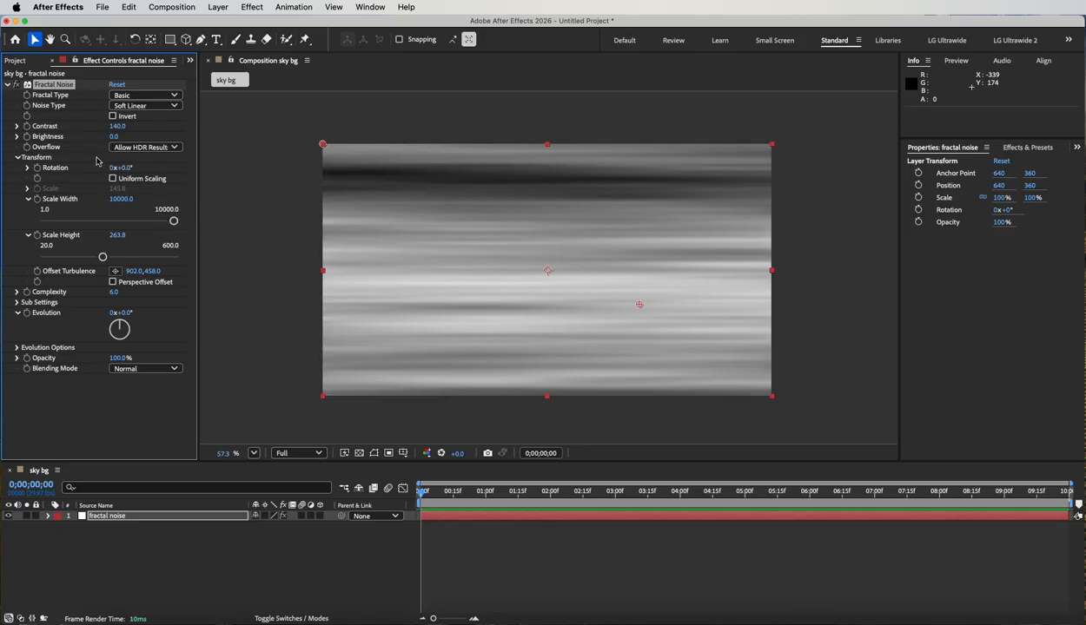
left_click_drag(119, 126, 151, 129)
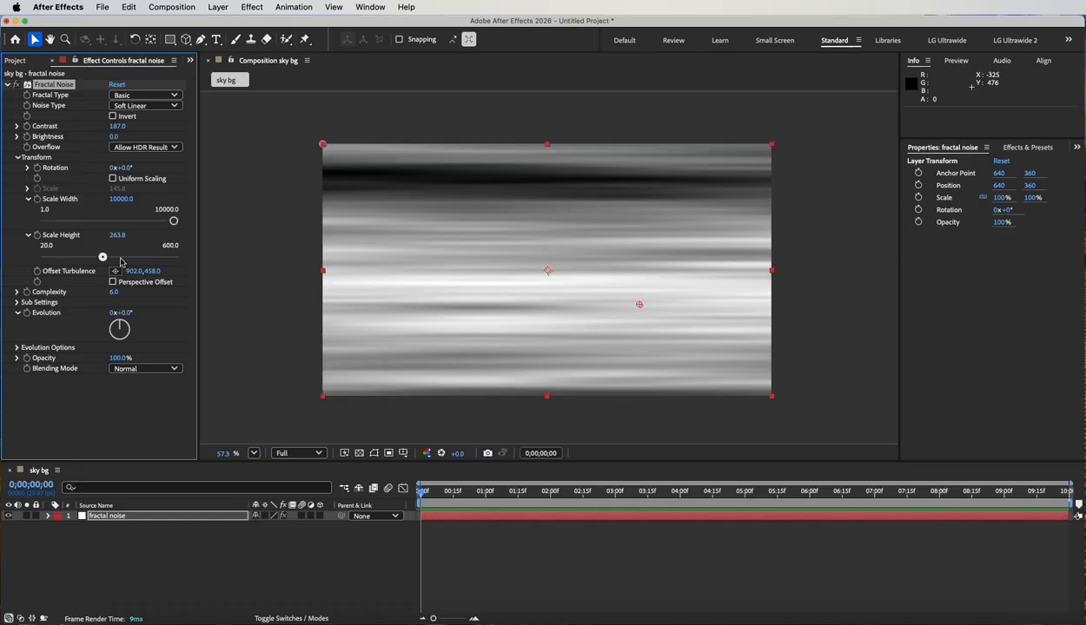
Try scale widths of 1 and 3584.7 for the noise, and set both scale width and scale height to 100.
left_click(120, 199)
type("1")
key("Tab")
type("1")
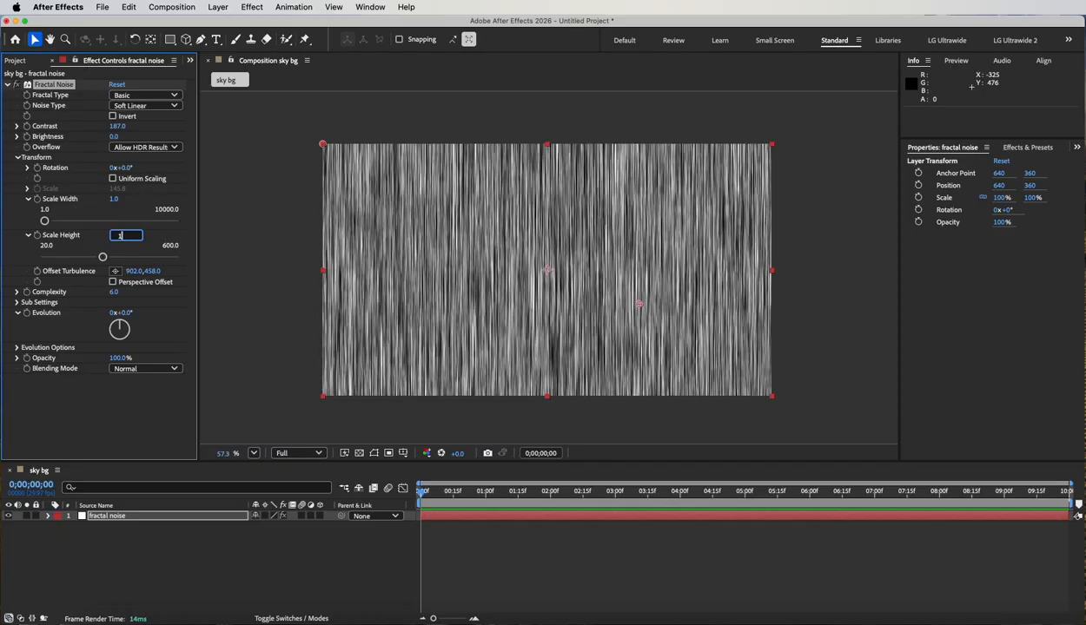
left_click(94, 221)
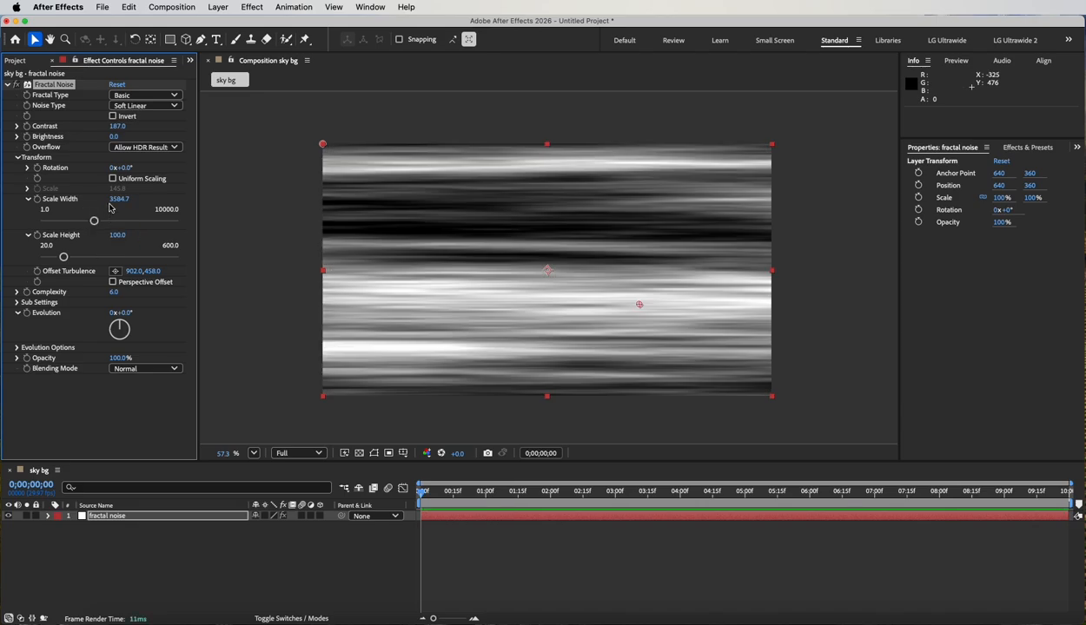
left_click(124, 200)
type("100")
key("Return")
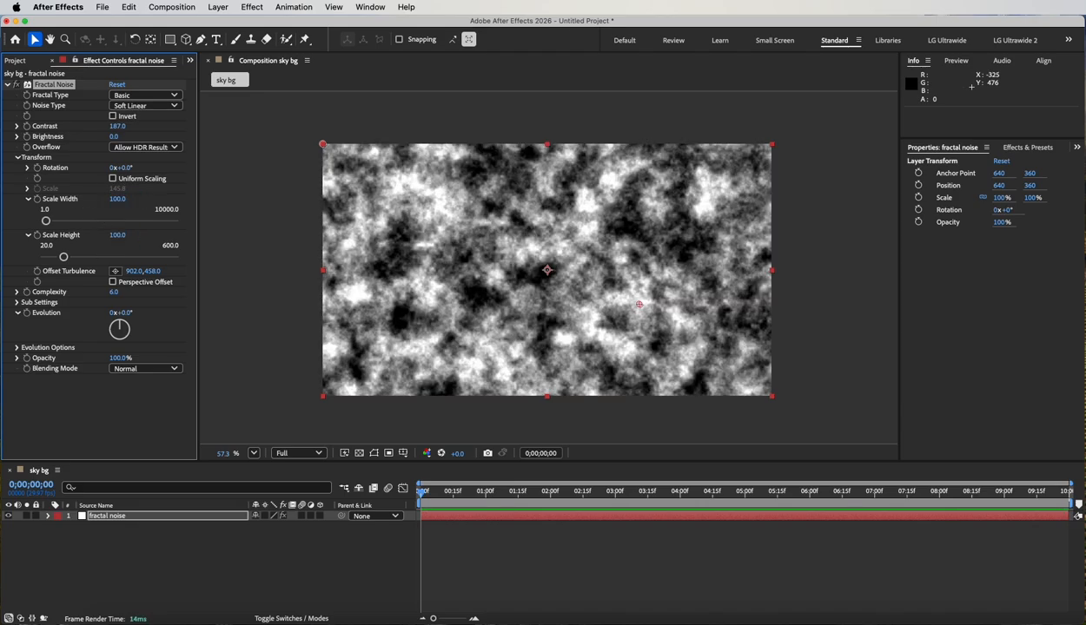
Re-enable uniform scaling for the noise and set its scale to 186.8.
left_click(113, 179)
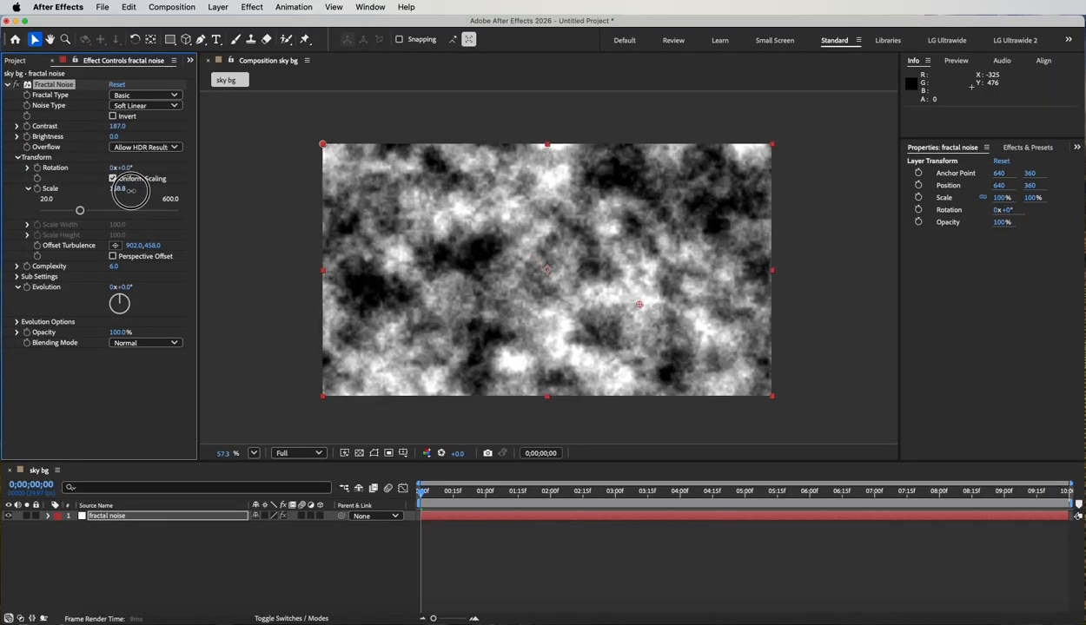
left_click_drag(176, 199, 149, 202)
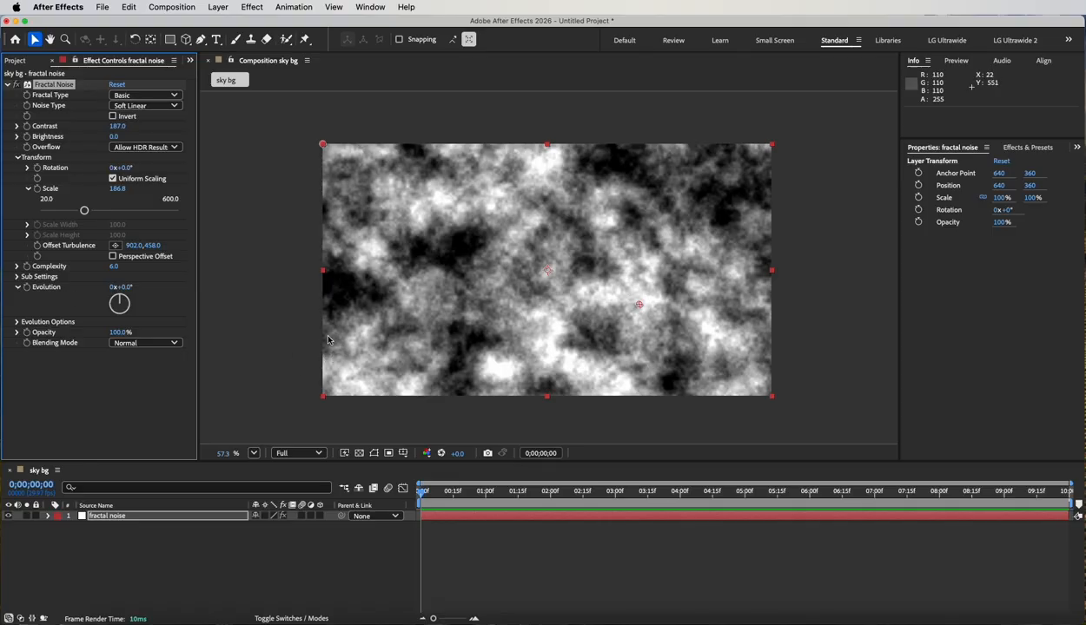
Try out a different Evolution angle for the noise and undo the change.
scroll(322, 334, "up", 3)
scroll(466, 217, "down", 3)
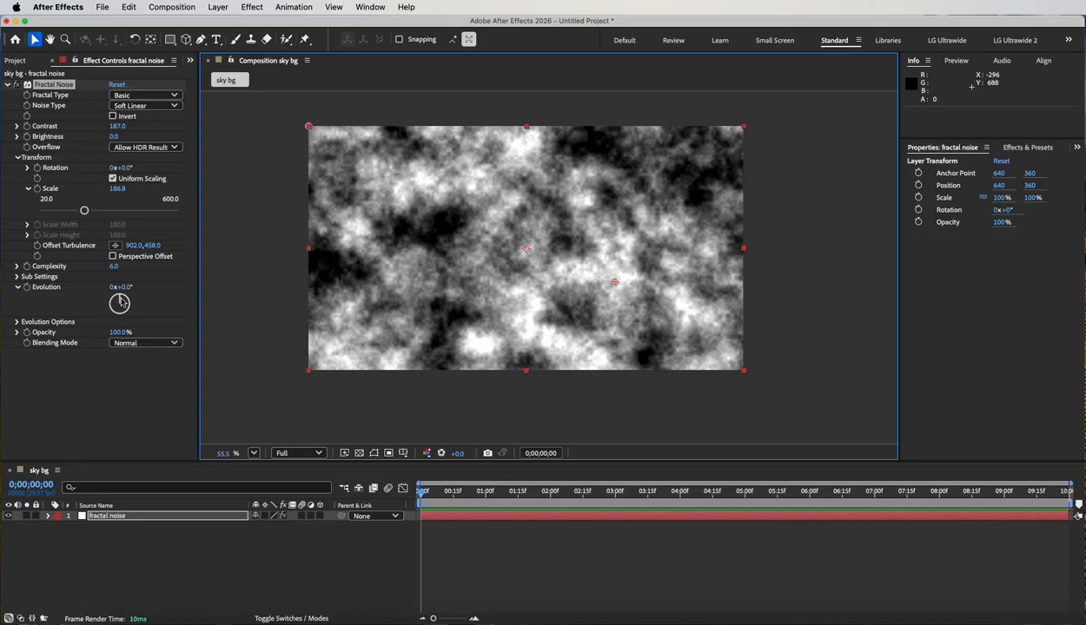
left_click_drag(119, 297, 123, 304)
key("super+z")
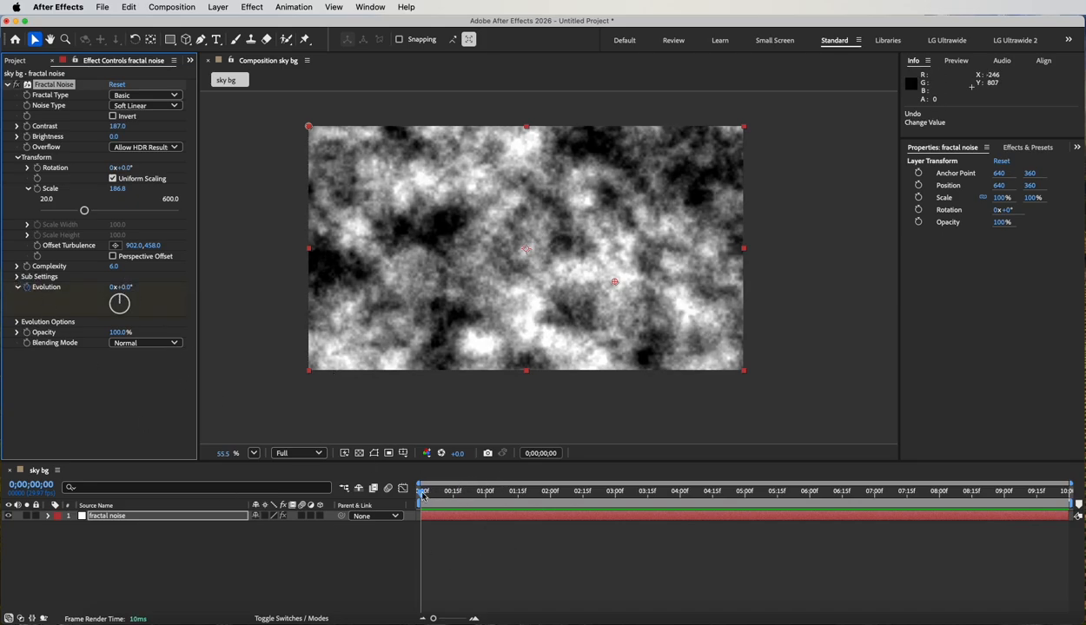
Keyframe Evolution from 0 at the composition's start to 5 revolutions at 0;00;09;29, and preview the animation.
left_click_drag(418, 485, 1070, 512)
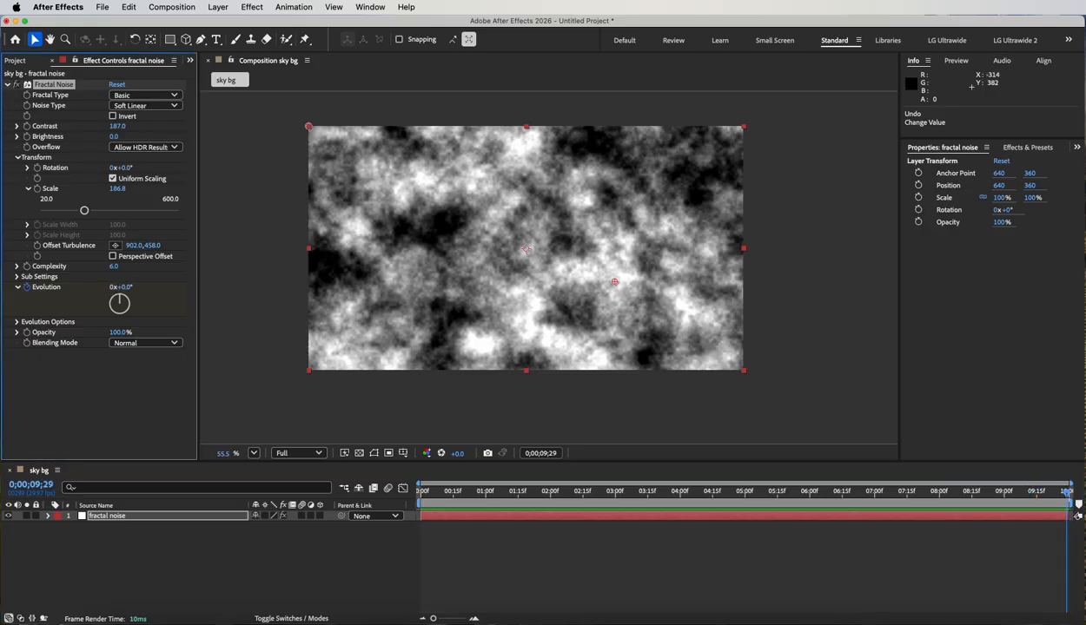
left_click(113, 287)
key("Return")
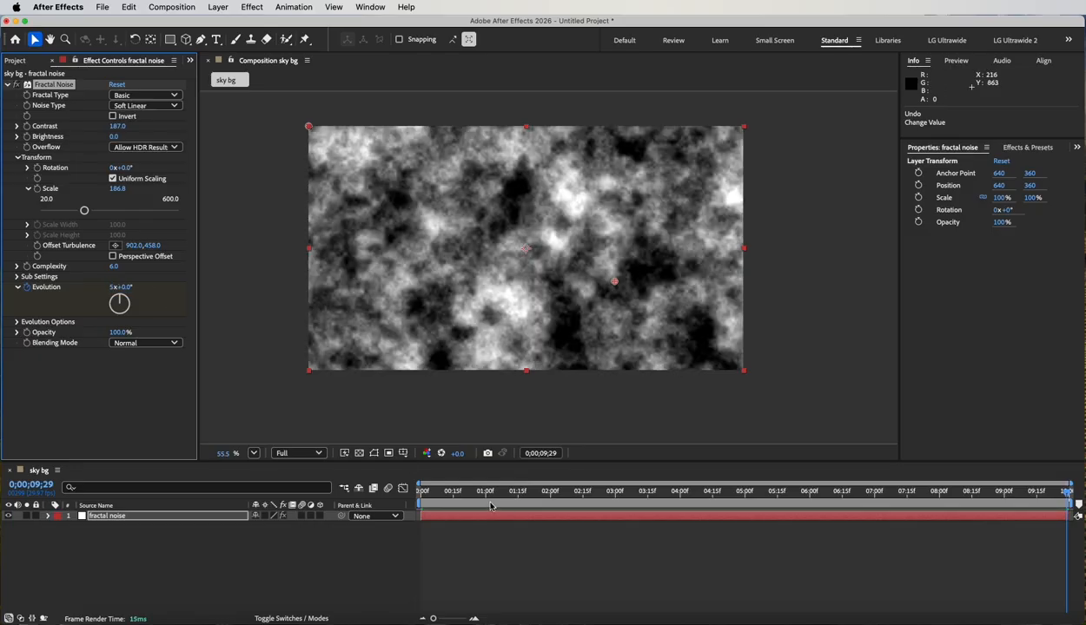
key("space")
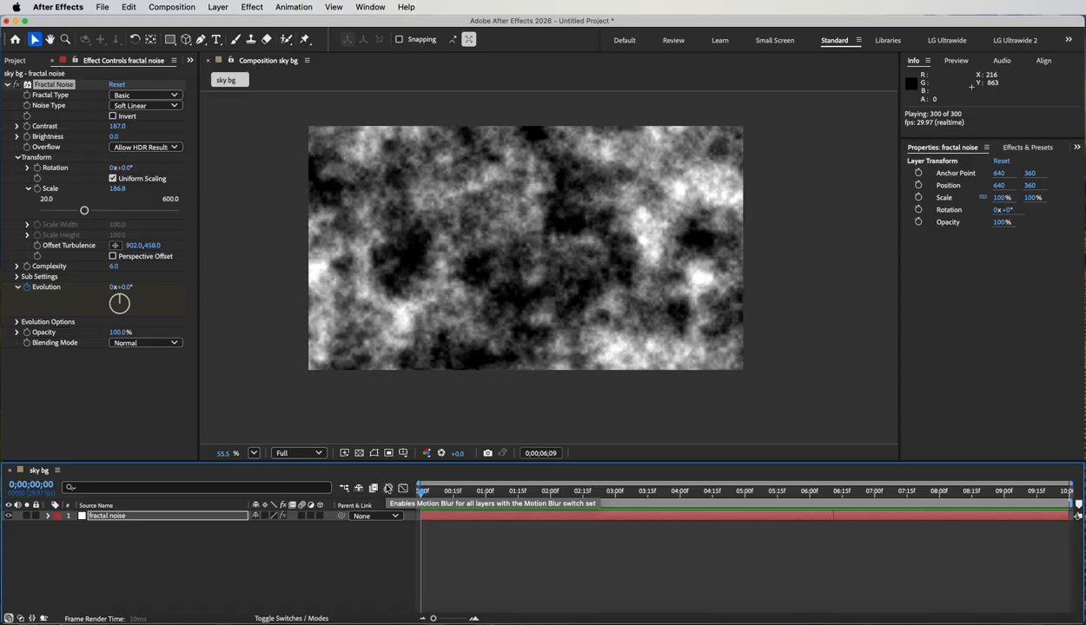
key("space")
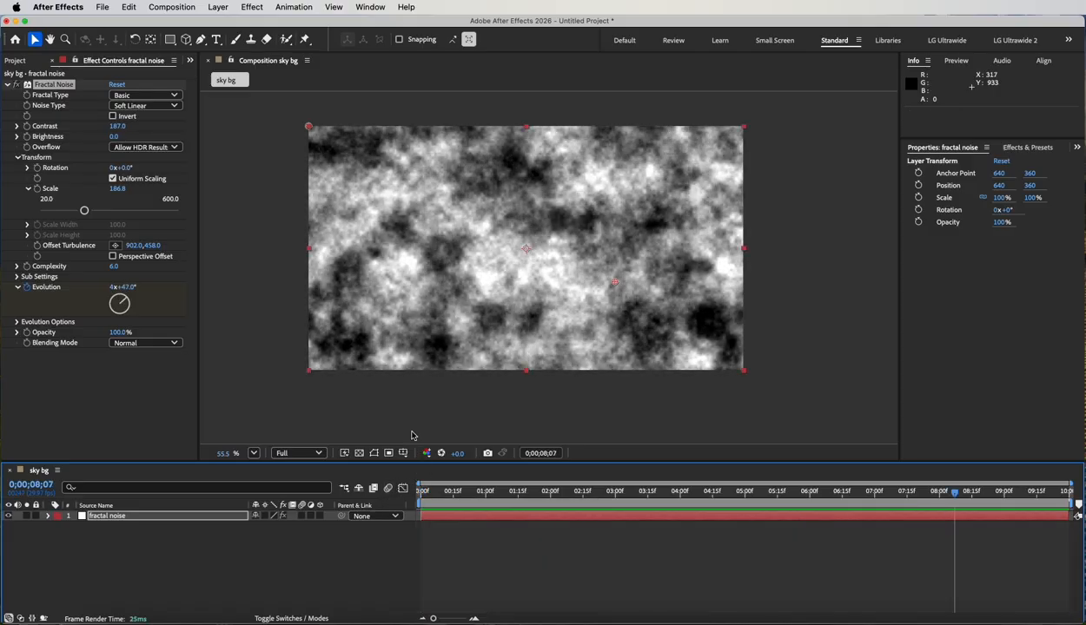
Expand the Evolution Options and play the animation across its last and first frames to check how it loops.
left_click(17, 322)
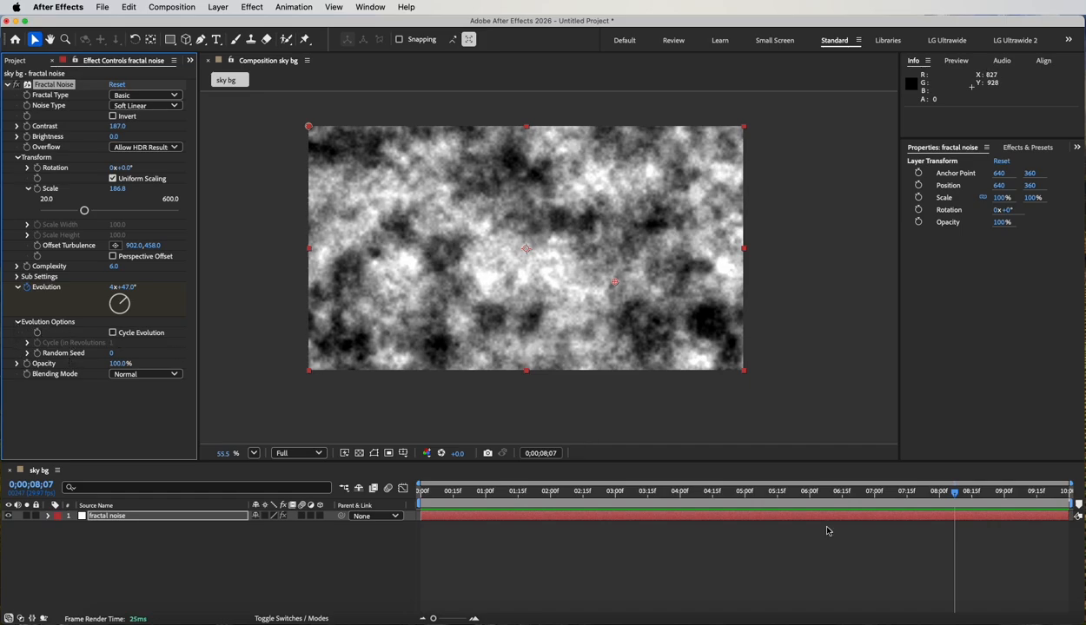
left_click_drag(892, 495, 422, 492)
key("space")
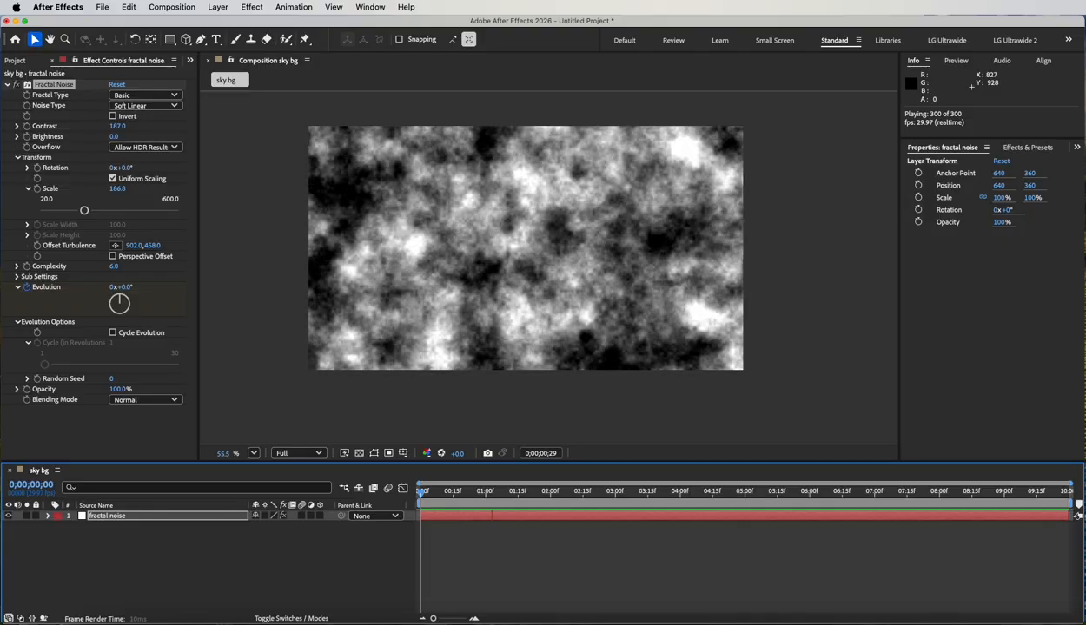
left_click(1007, 492)
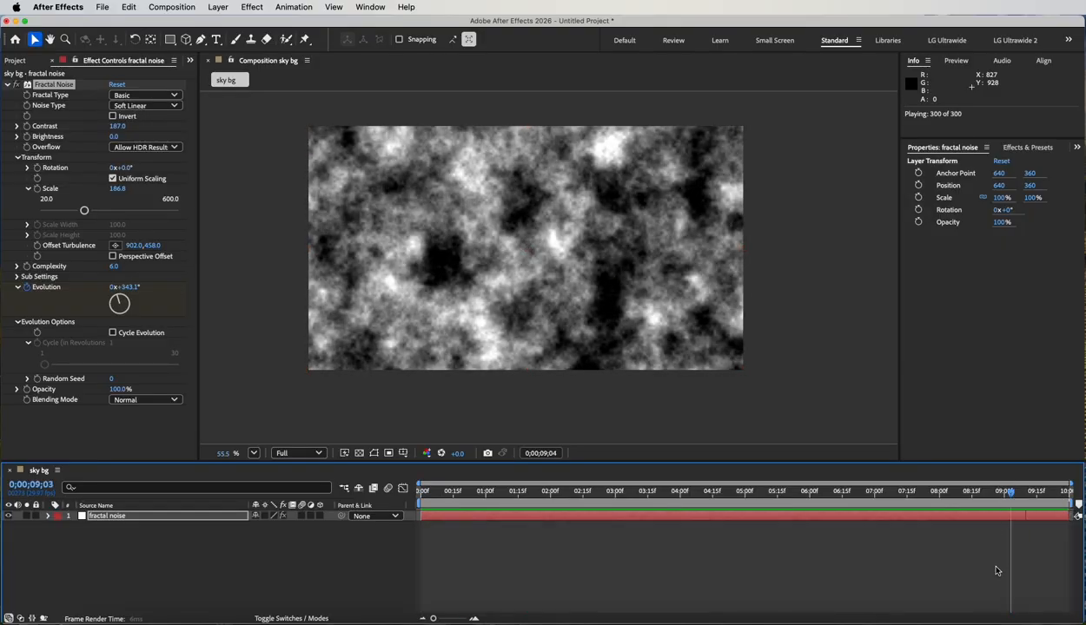
key("space")
left_click(983, 492)
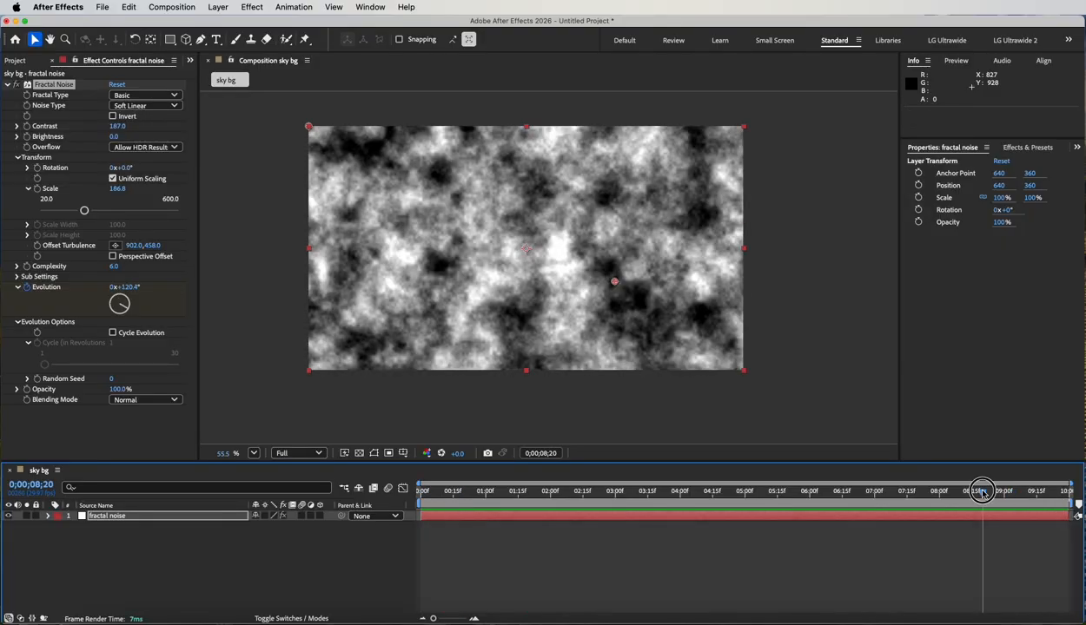
key("space")
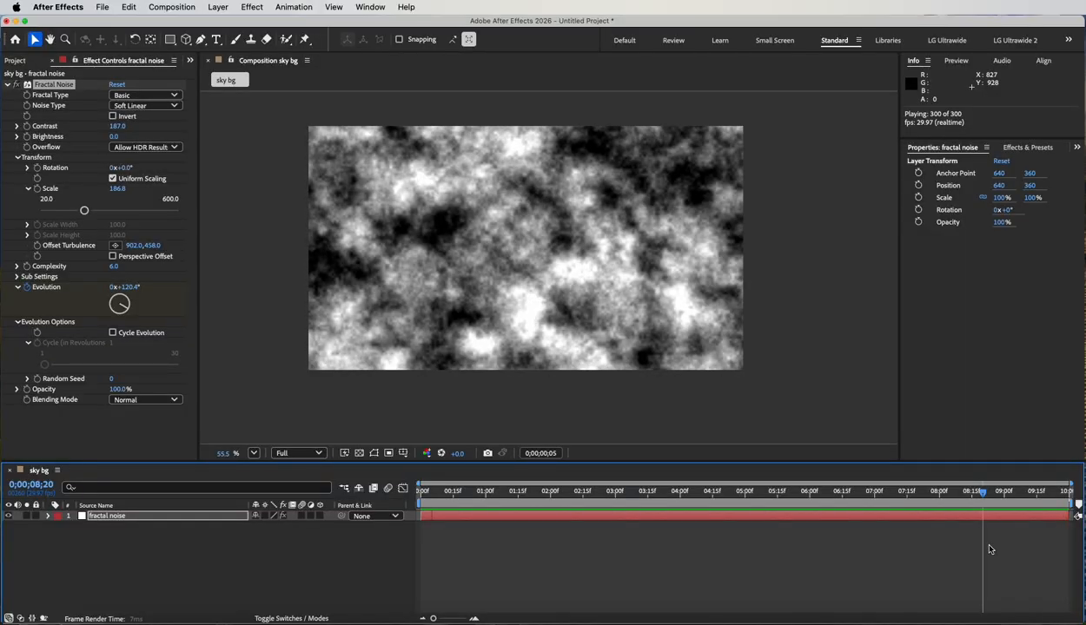
key("space")
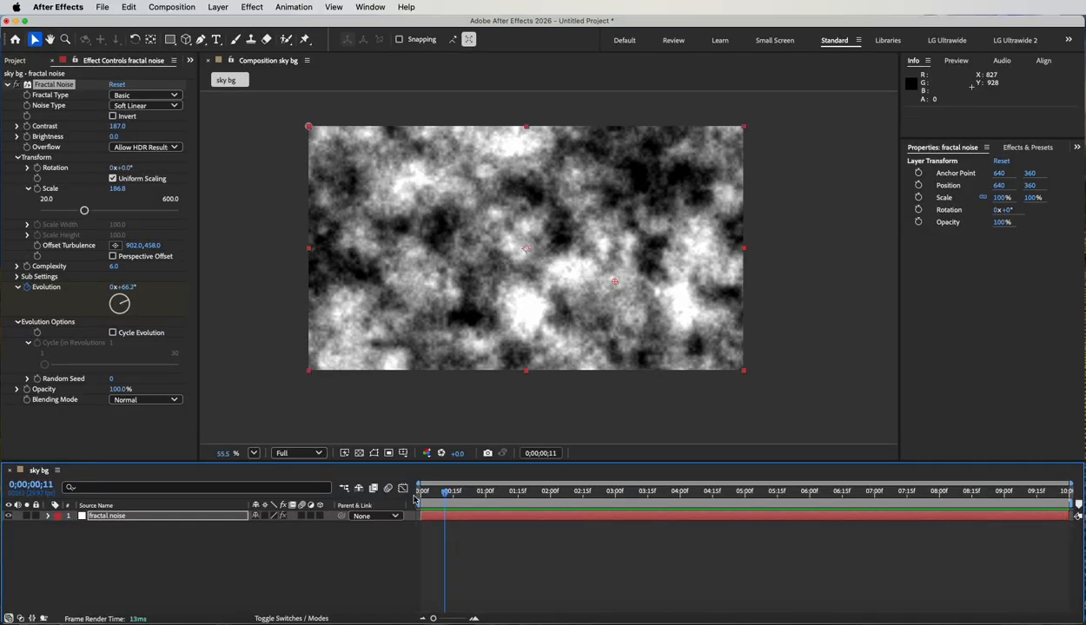
Enable Cycle Evolution for the noise, set the cycle to 5 revolutions, and preview the loop across the composition's end and start.
left_click(112, 333)
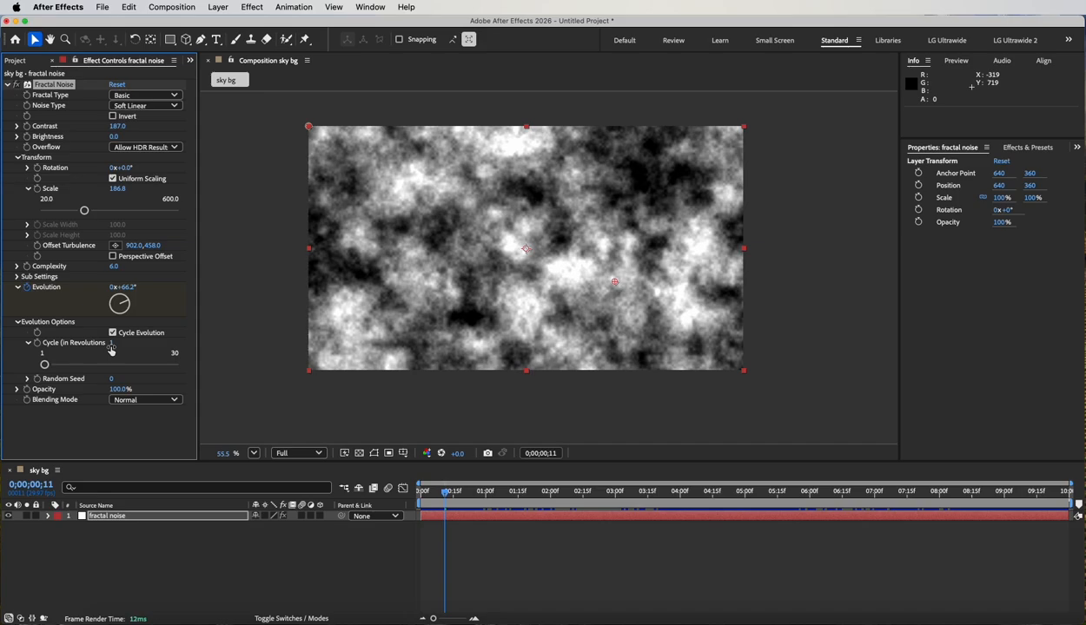
left_click(111, 344)
type("5")
key("Return")
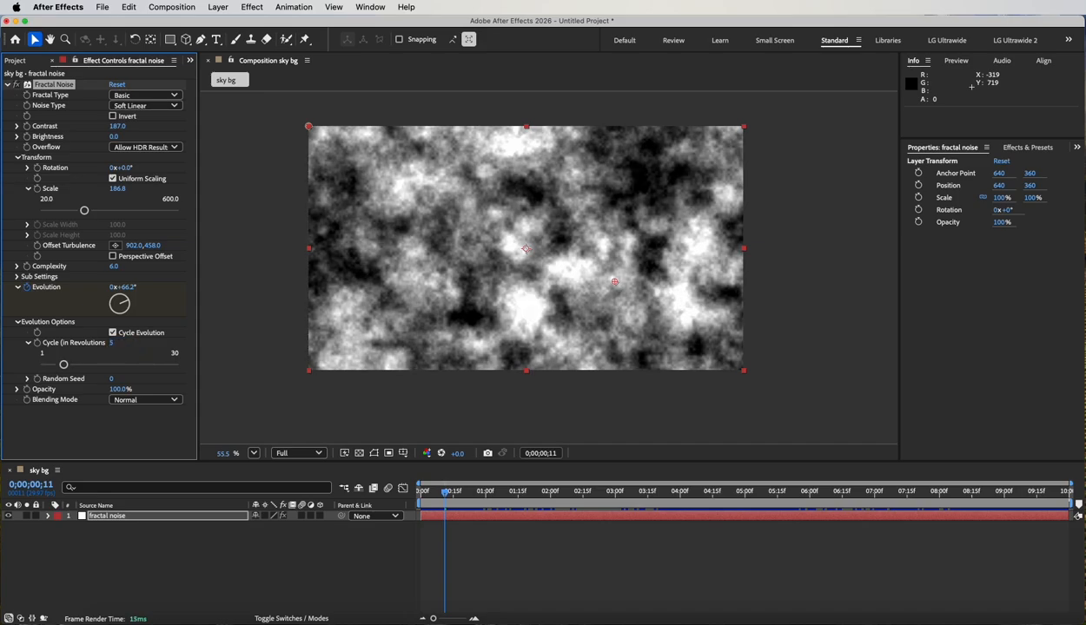
left_click(973, 492)
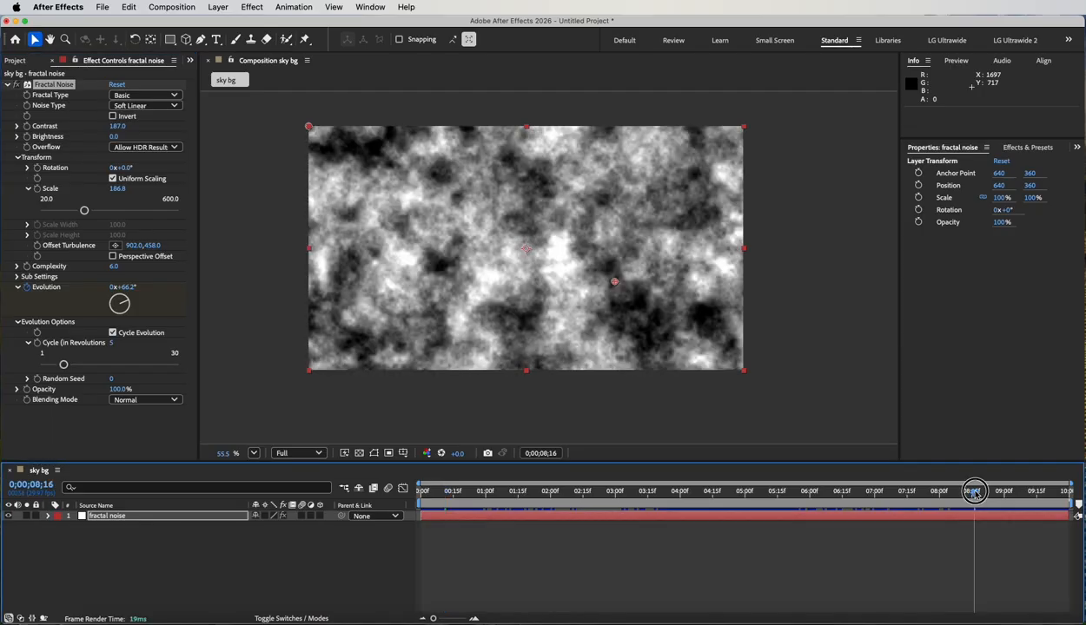
key("space")
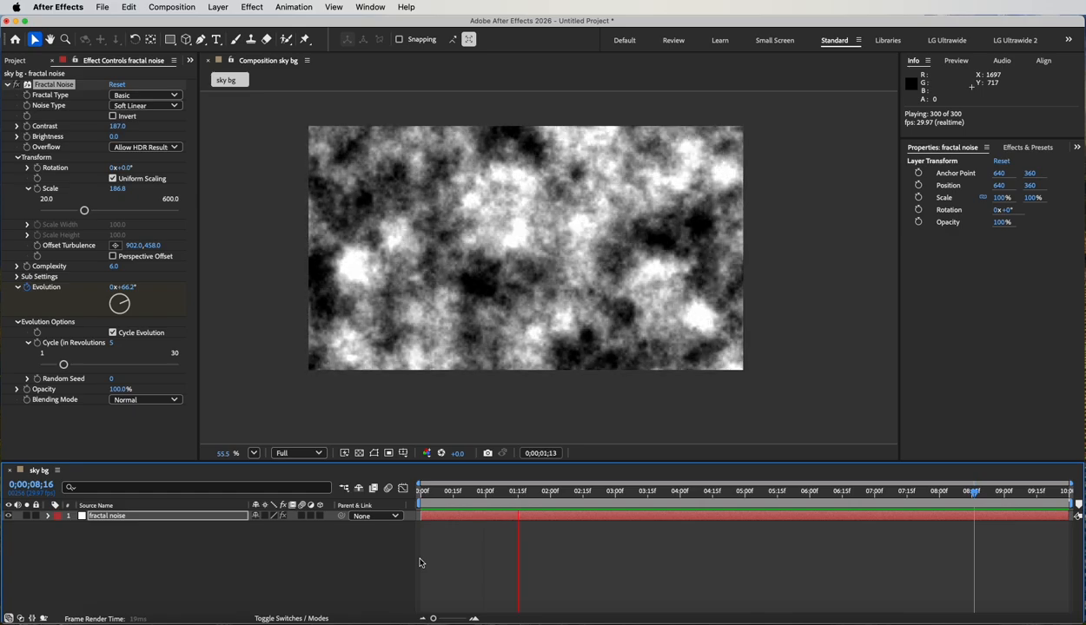
key("space")
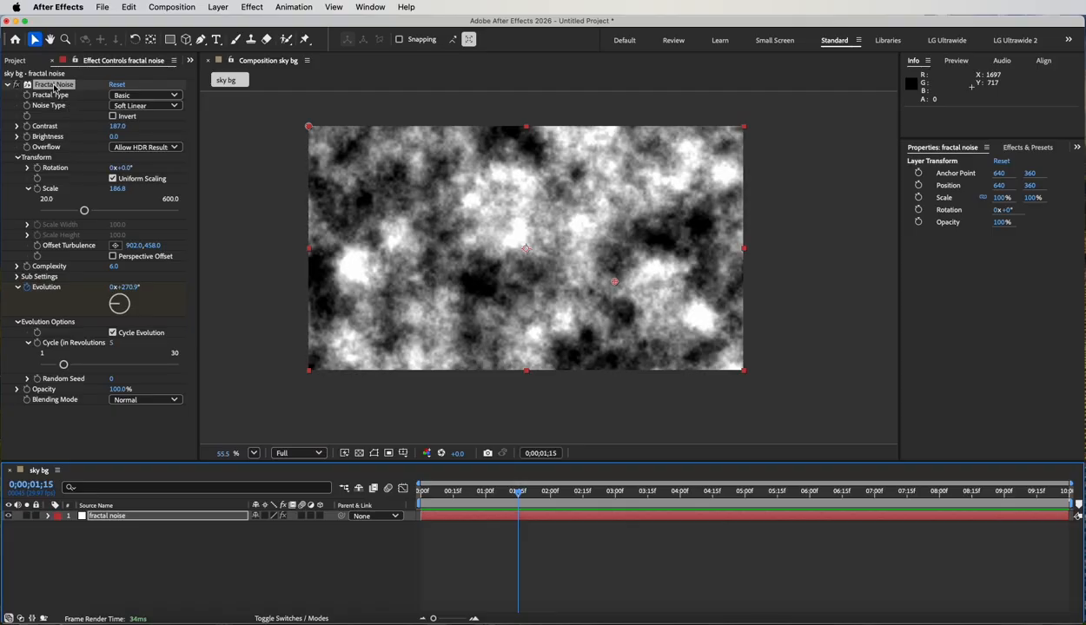
Make the fractal noise layer 3D, set its X Rotation to 66° and scale it to 207%.
left_click(116, 519)
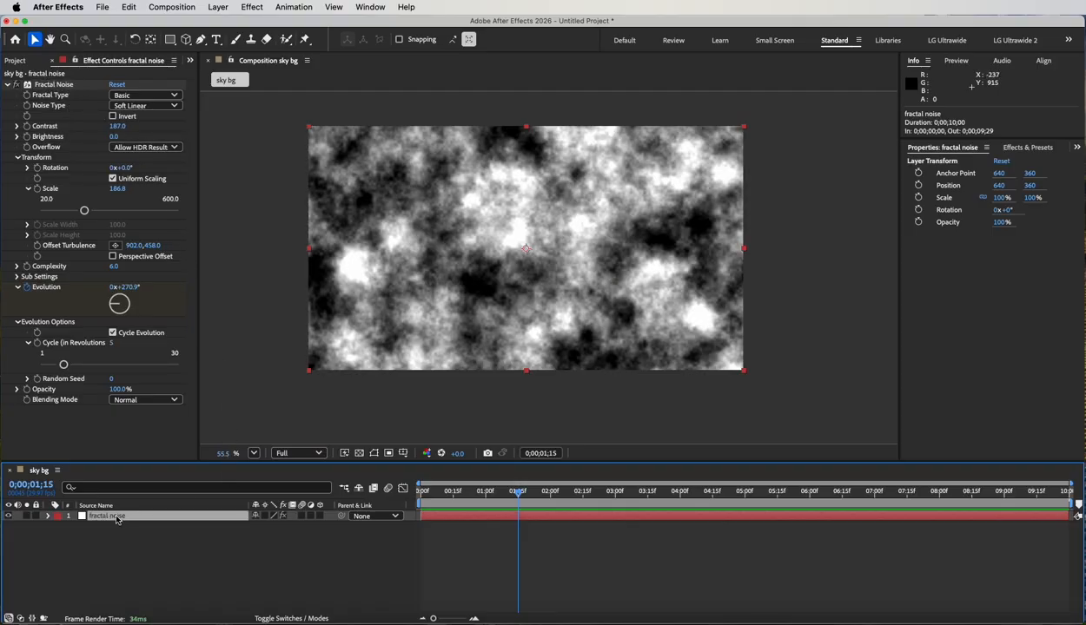
left_click(319, 515)
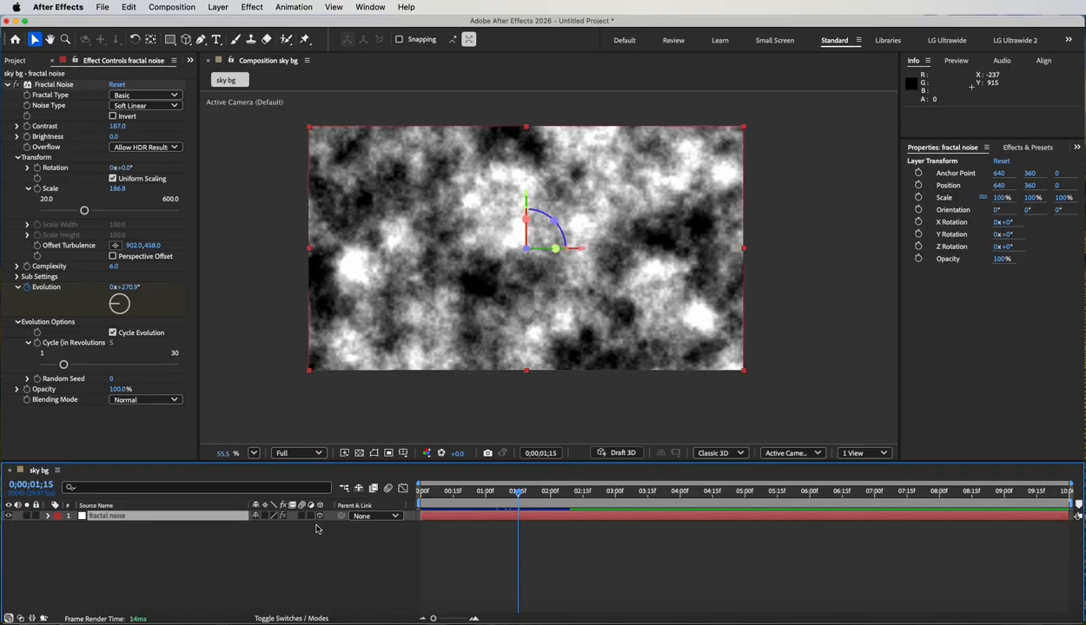
key("r")
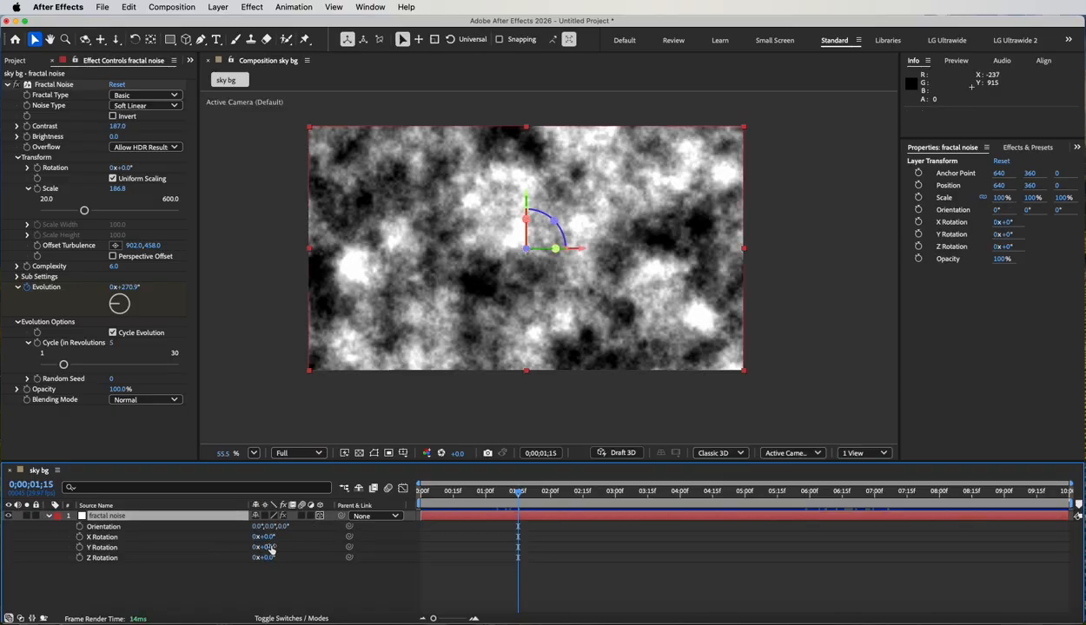
left_click_drag(267, 541, 307, 542)
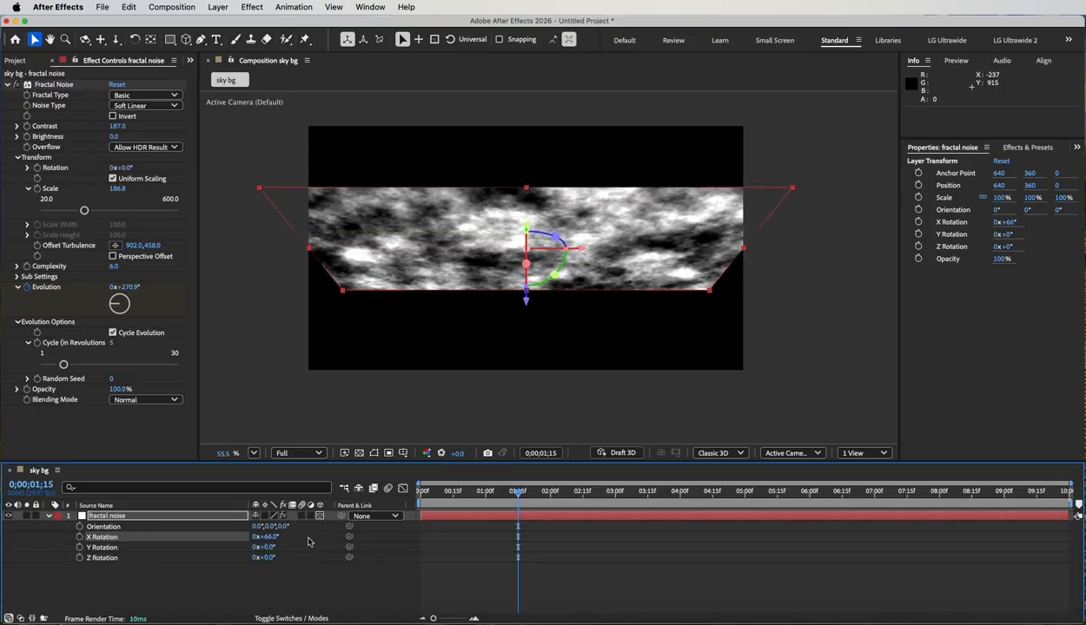
key("shift+s")
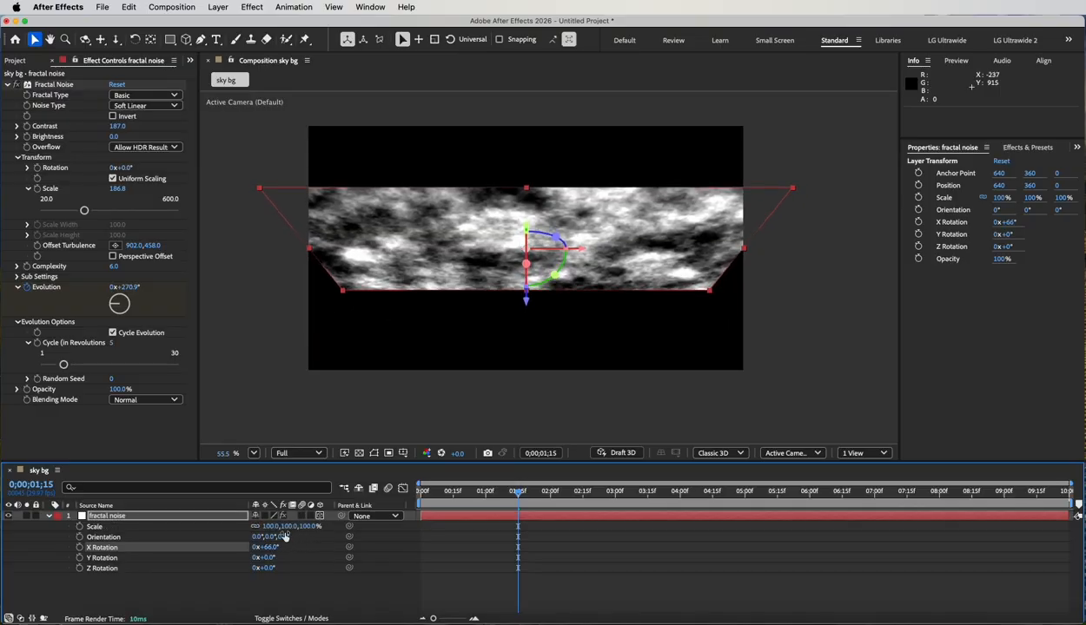
left_click_drag(272, 527, 338, 531)
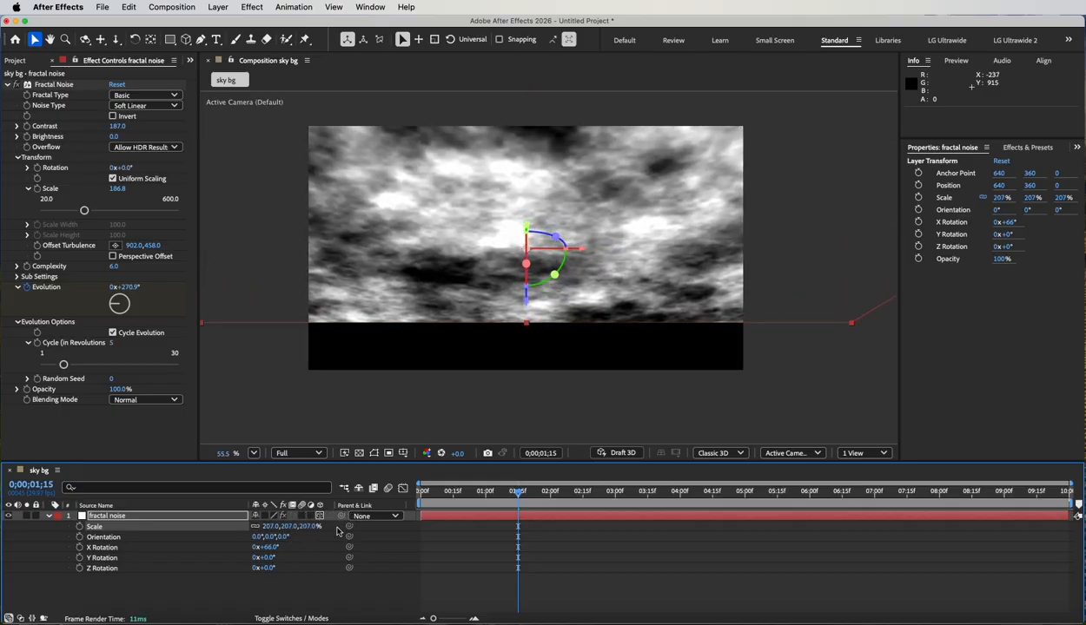
Set the layer's Y position to 522 and its scale to 254% to fill the frame, and preview the animation.
key("shift+p")
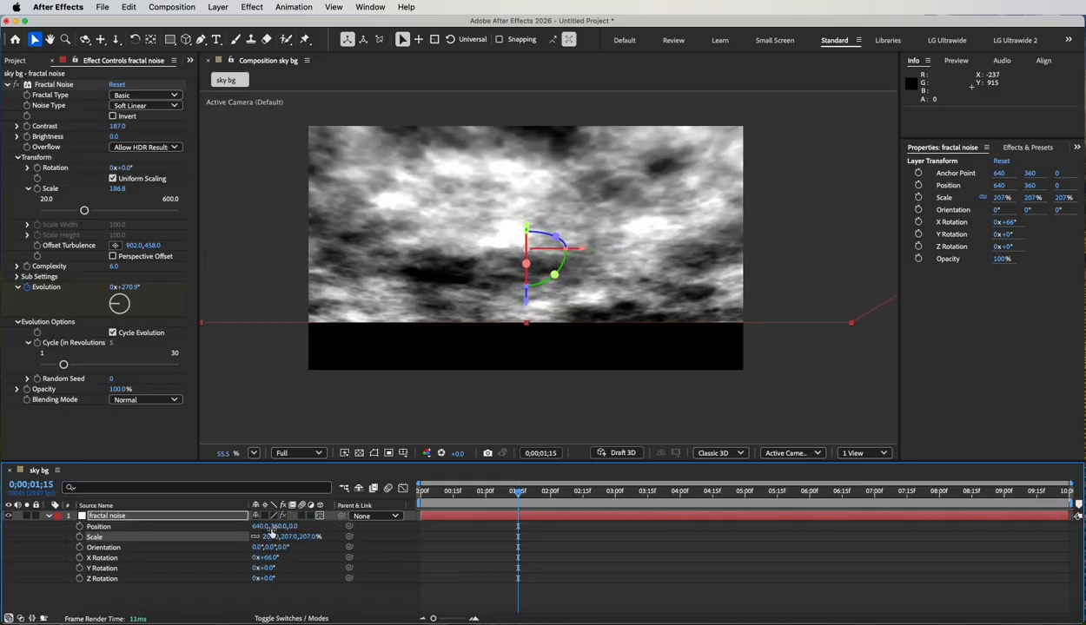
left_click_drag(278, 527, 359, 527)
left_click_drag(288, 539, 271, 561)
left_click(295, 537)
left_click(303, 566)
key("space")
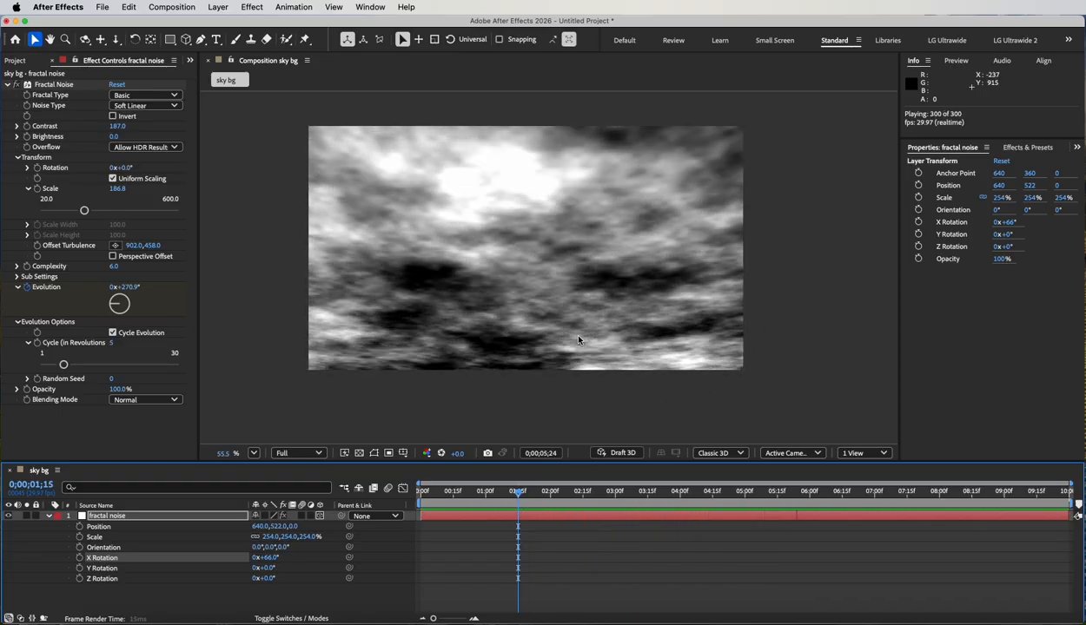
key("space")
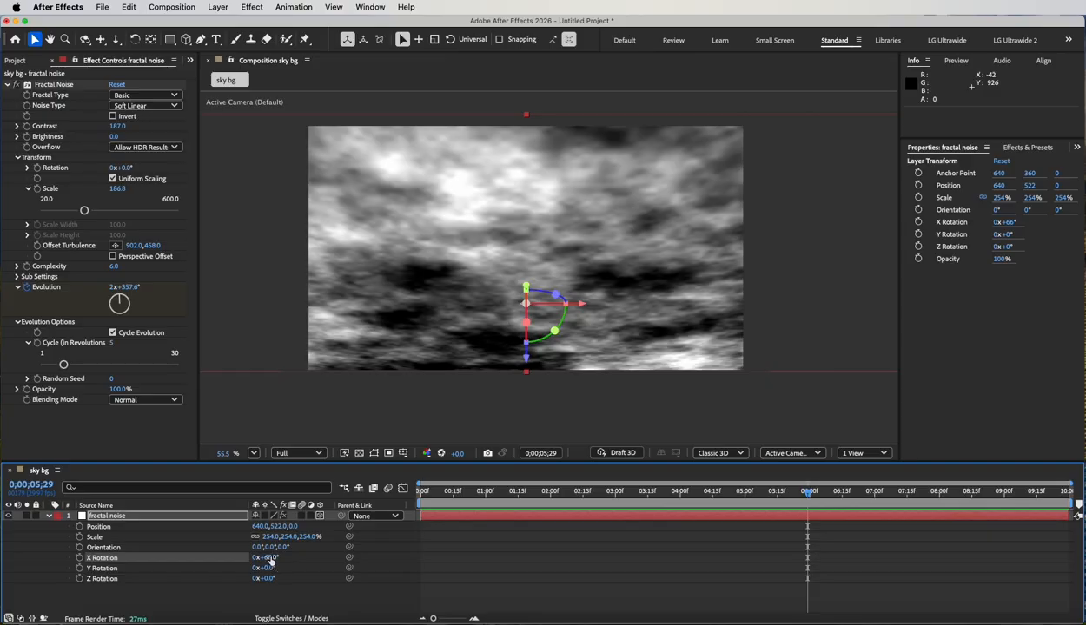
Set the layer's X Rotation to 70°, its scale to 297% and its Y position to 555, and preview the animation.
left_click_drag(271, 562, 299, 542)
key("space")
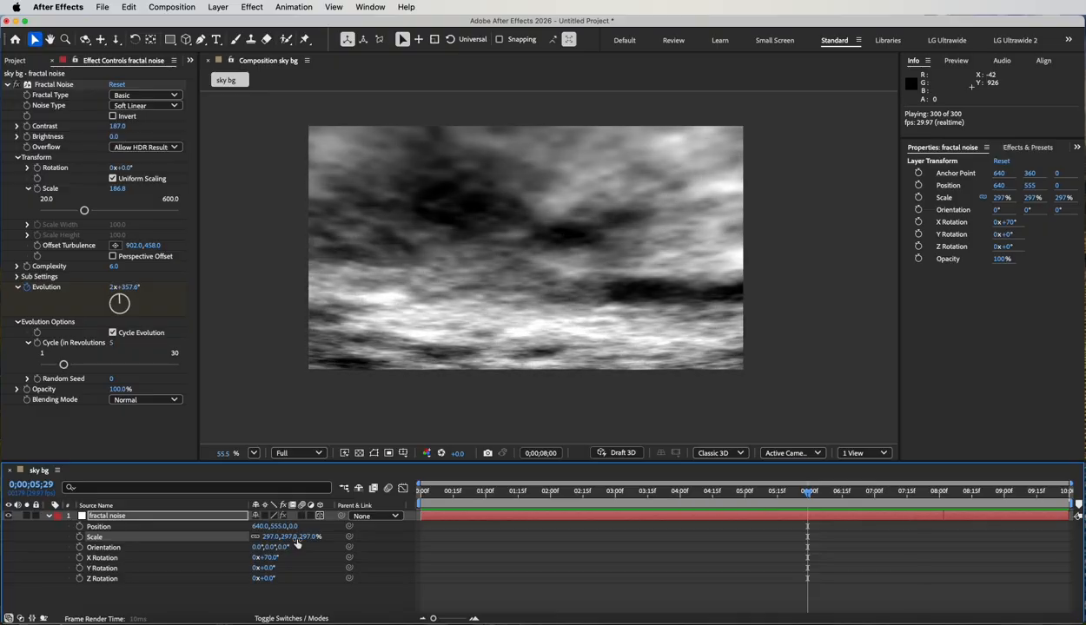
key("space")
Apply the Tint color correction effect to the fractal noise layer.
left_click(252, 7)
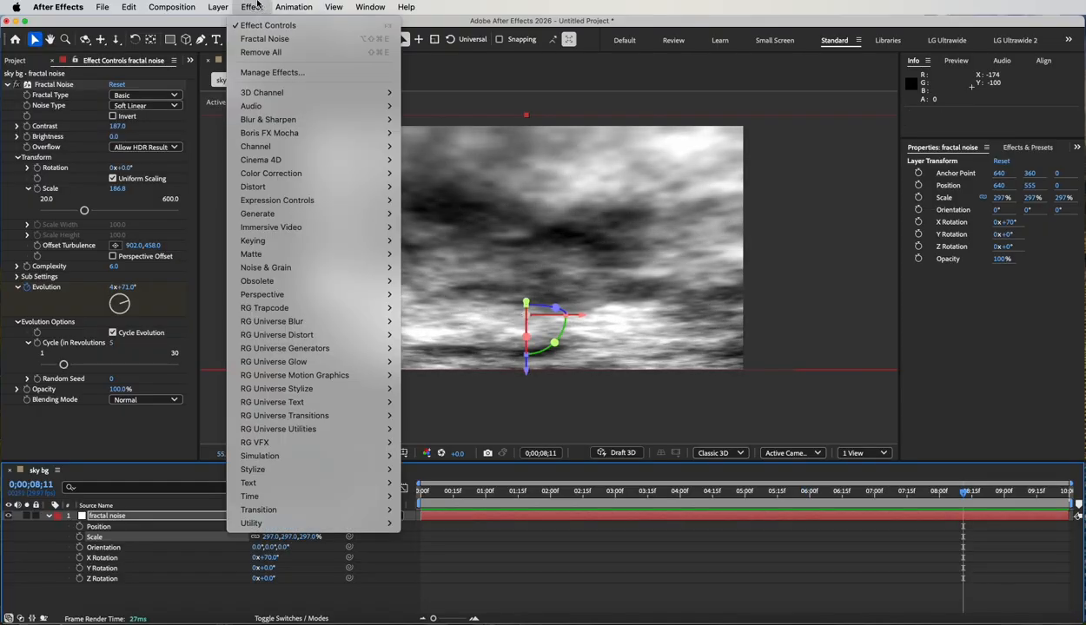
mouse_move(267, 174)
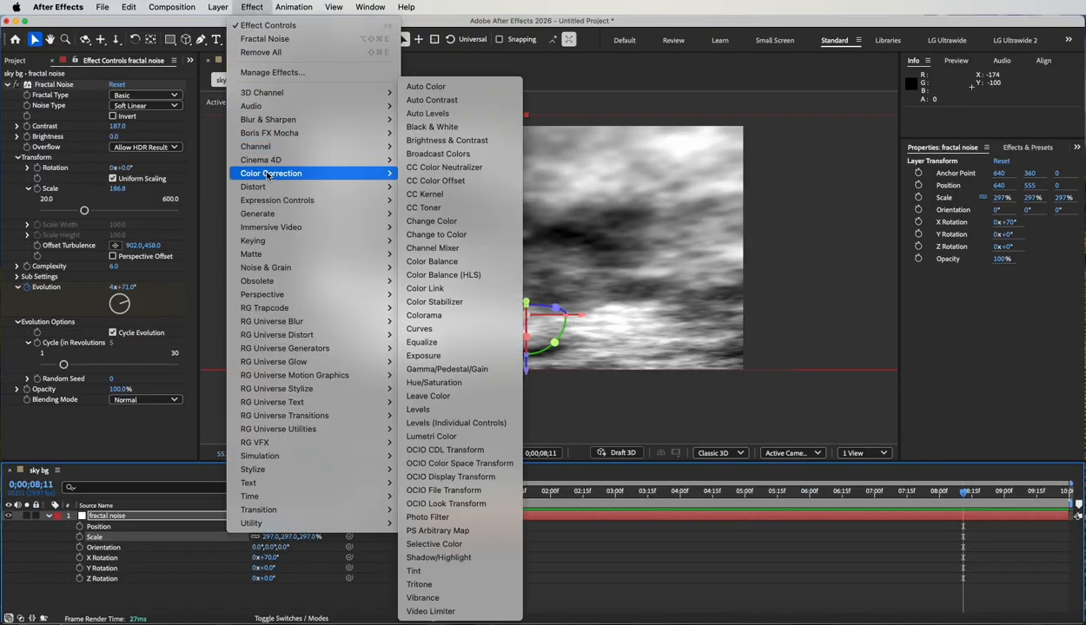
left_click(444, 571)
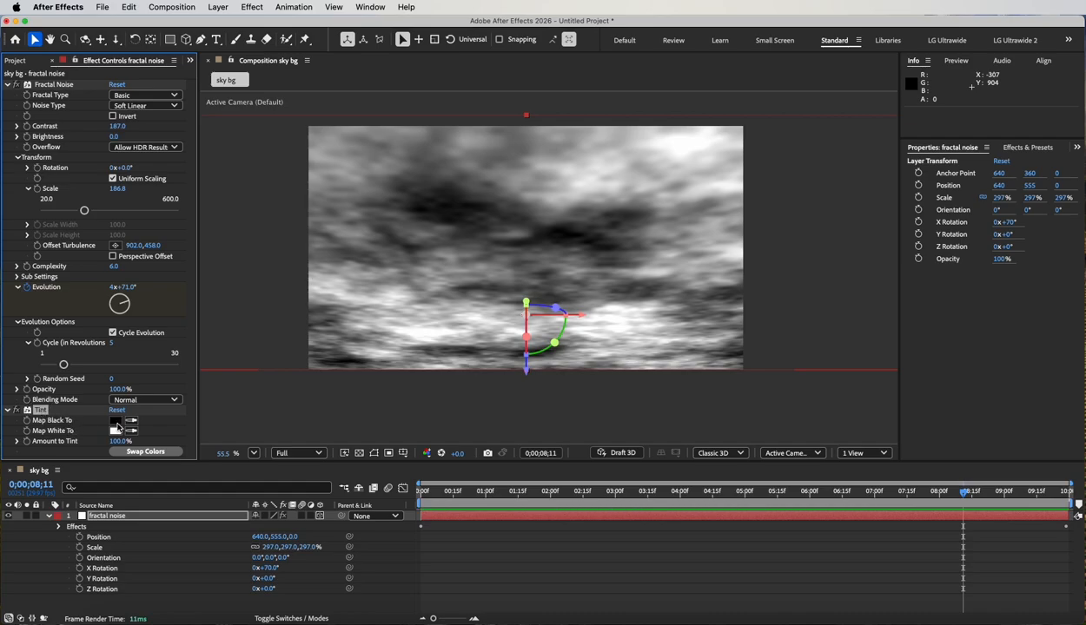
Map black to a muted teal-blue in the Tint effect, keeping white for the clouds, and preview the tinted sky.
left_click(117, 422)
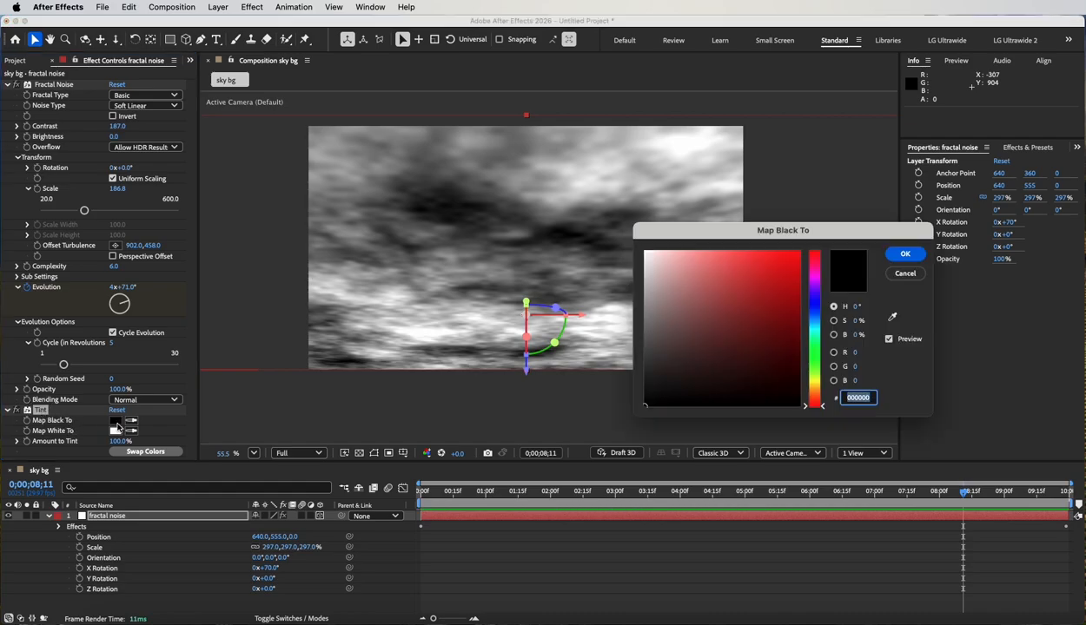
left_click(817, 317)
left_click(769, 288)
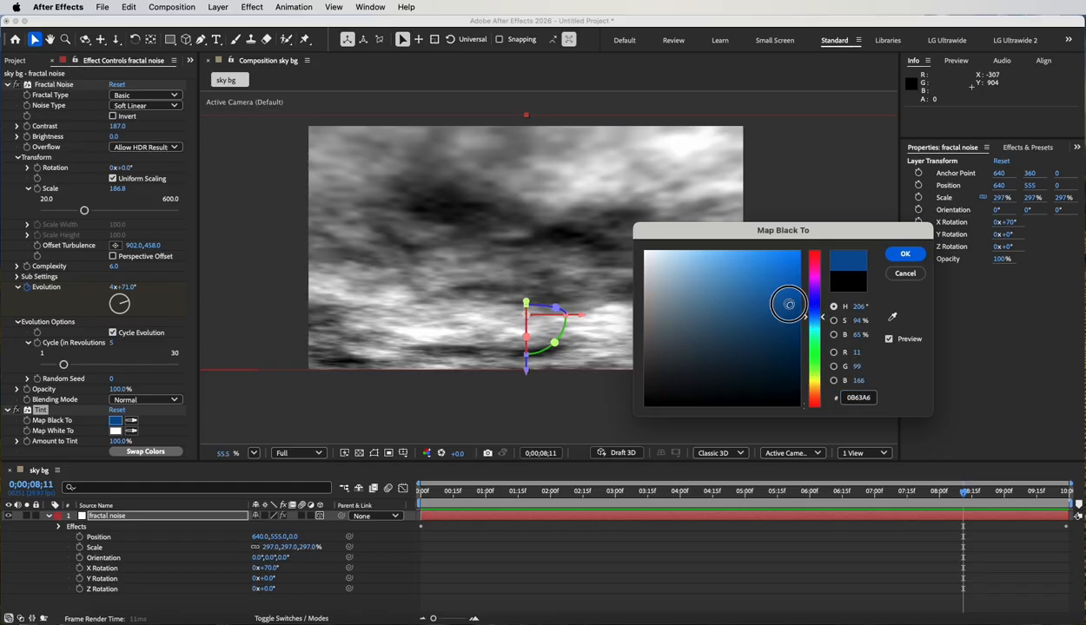
left_click_drag(769, 288, 730, 271)
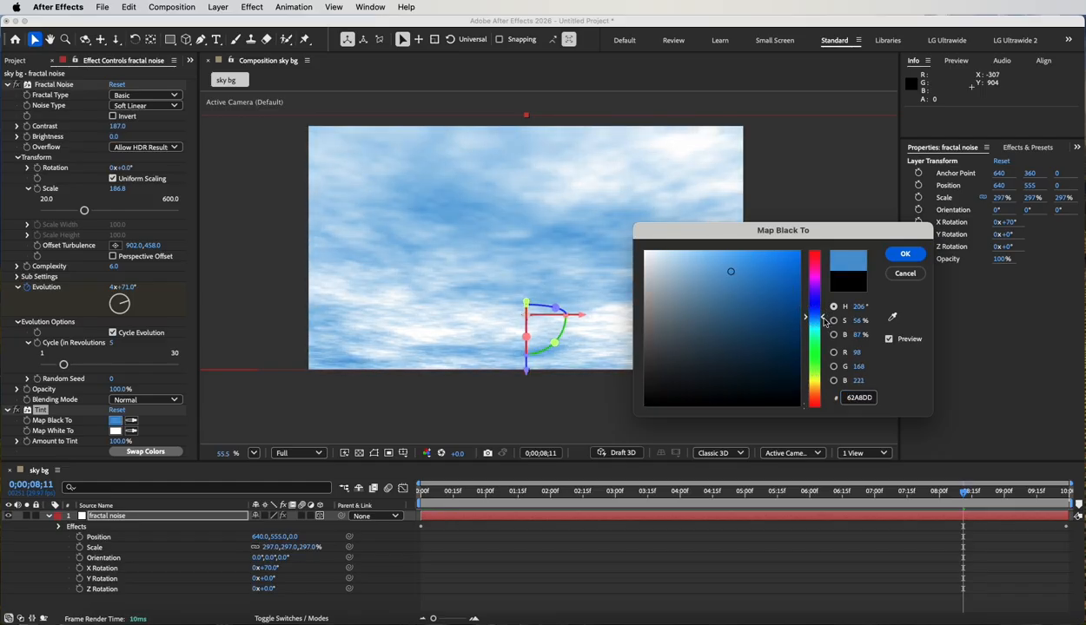
left_click(823, 321)
left_click(729, 279)
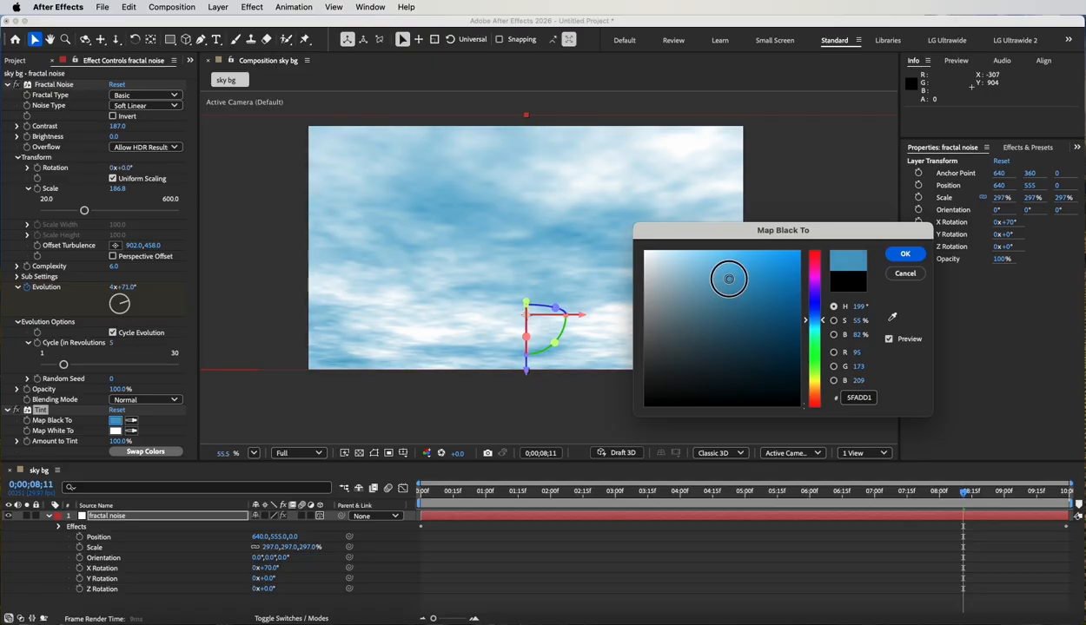
mouse_move(729, 279)
left_mouse_down()
mouse_move(734, 298)
mouse_move(717, 289)
left_mouse_up()
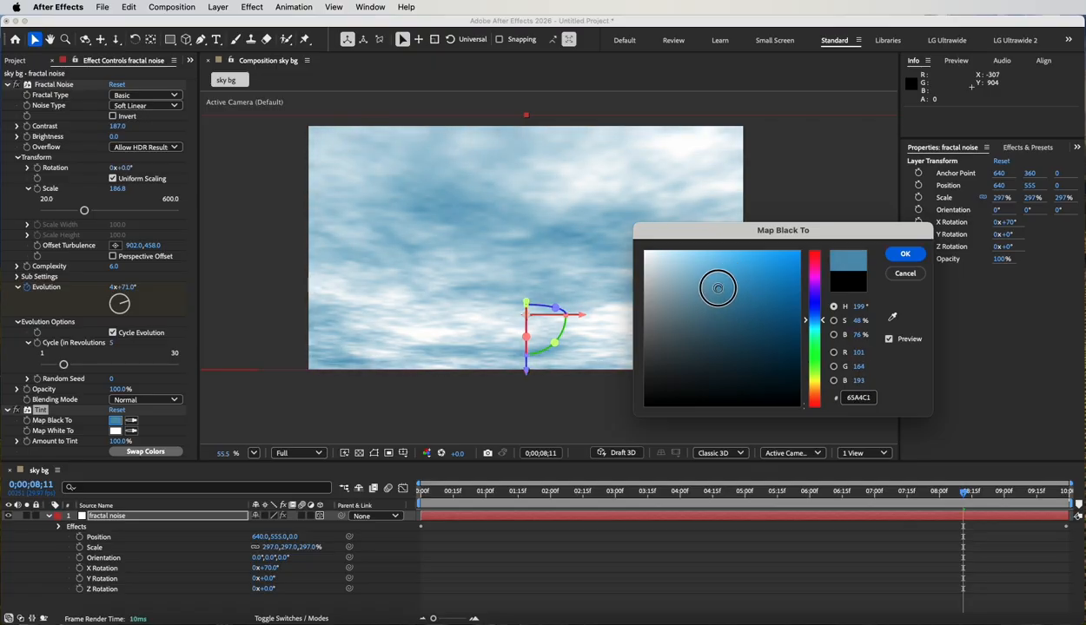
left_click_drag(824, 323, 821, 323)
left_click(905, 254)
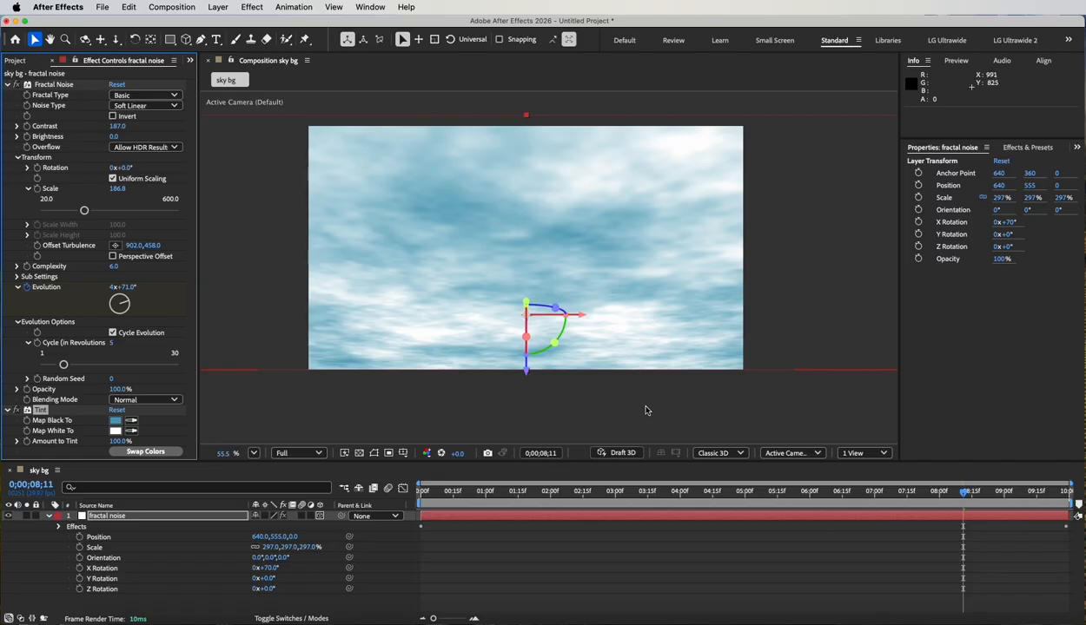
key("space")
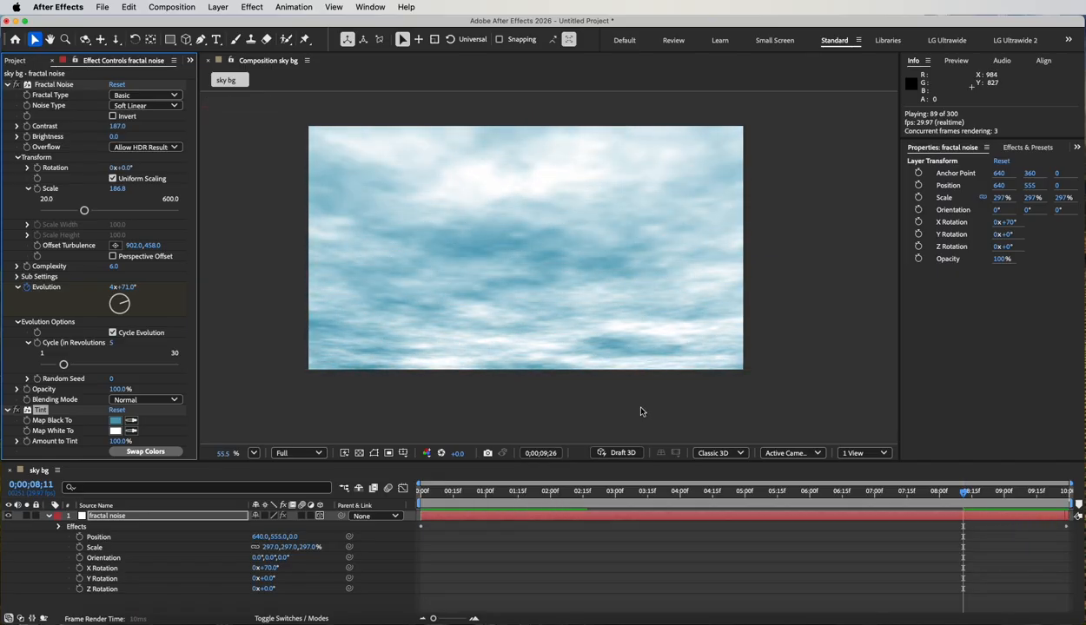
key("space")
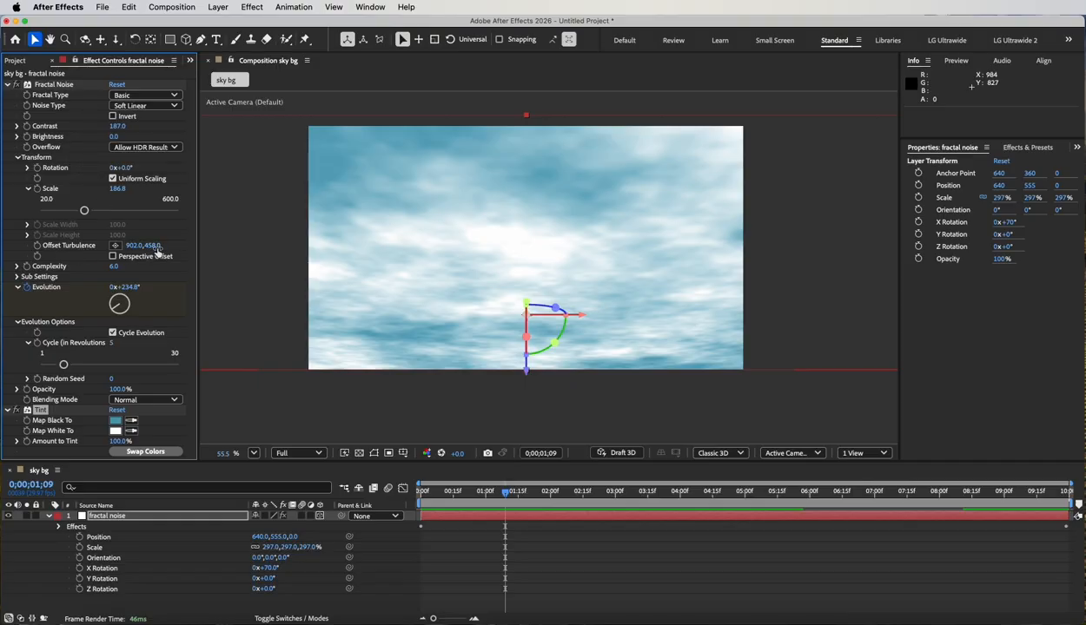
Set the noise's Offset Turbulence to 799, 792 and keyframe it at the composition's start.
left_click_drag(151, 249, 344, 258)
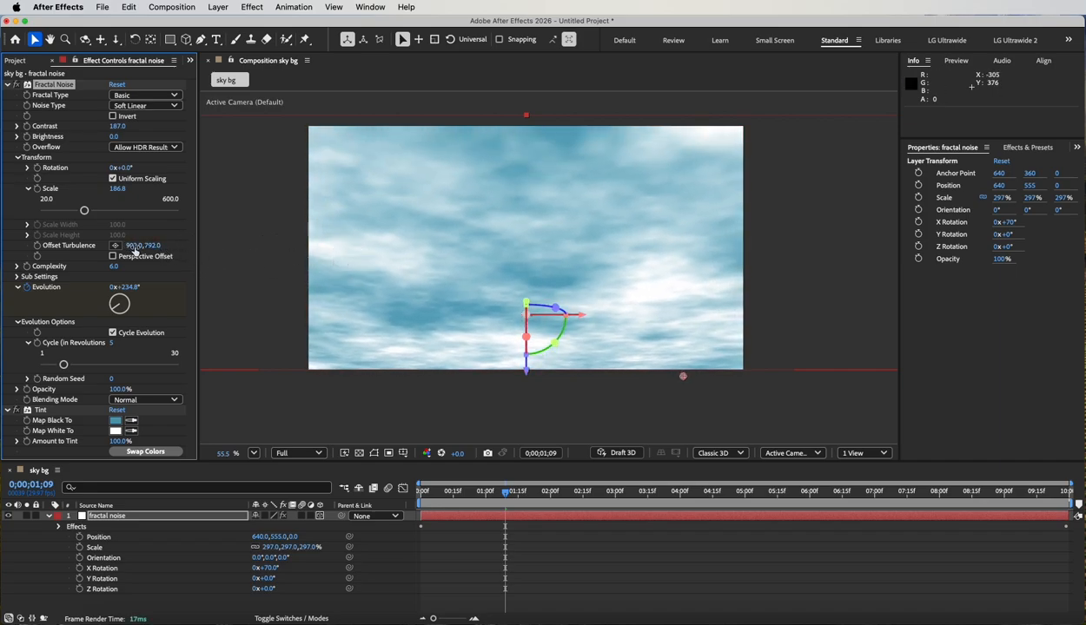
left_click_drag(135, 249, 26, 235)
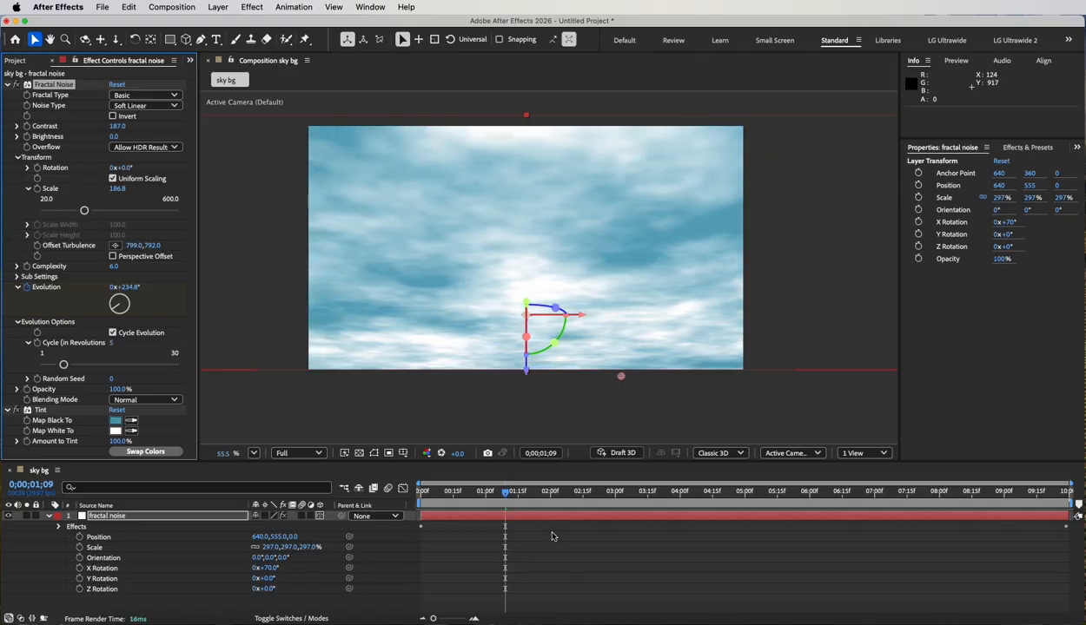
left_click_drag(513, 494, 421, 494)
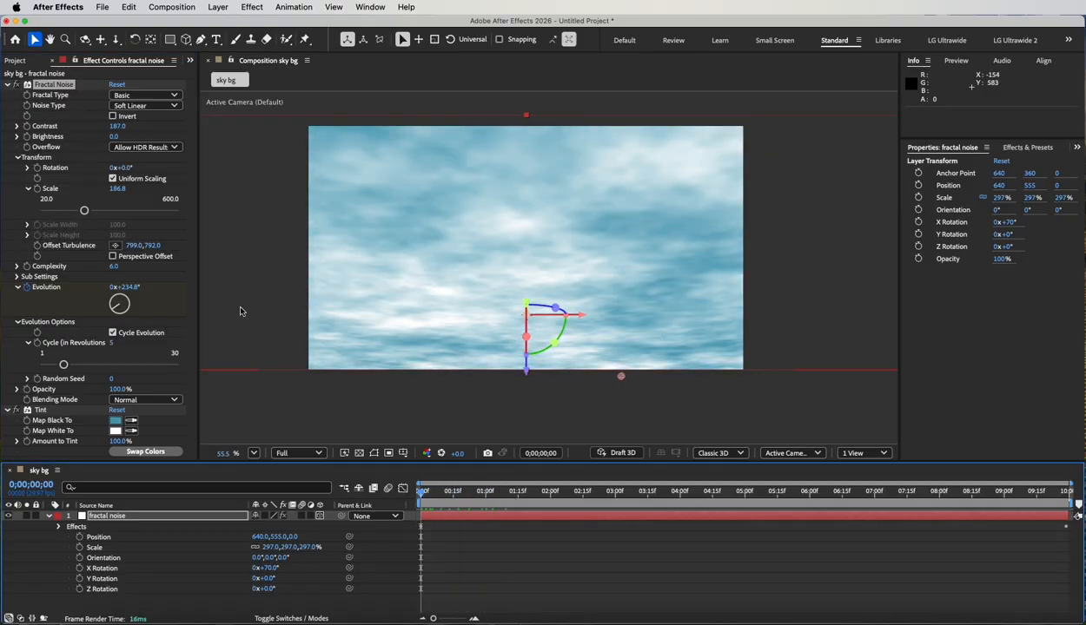
left_click(37, 246)
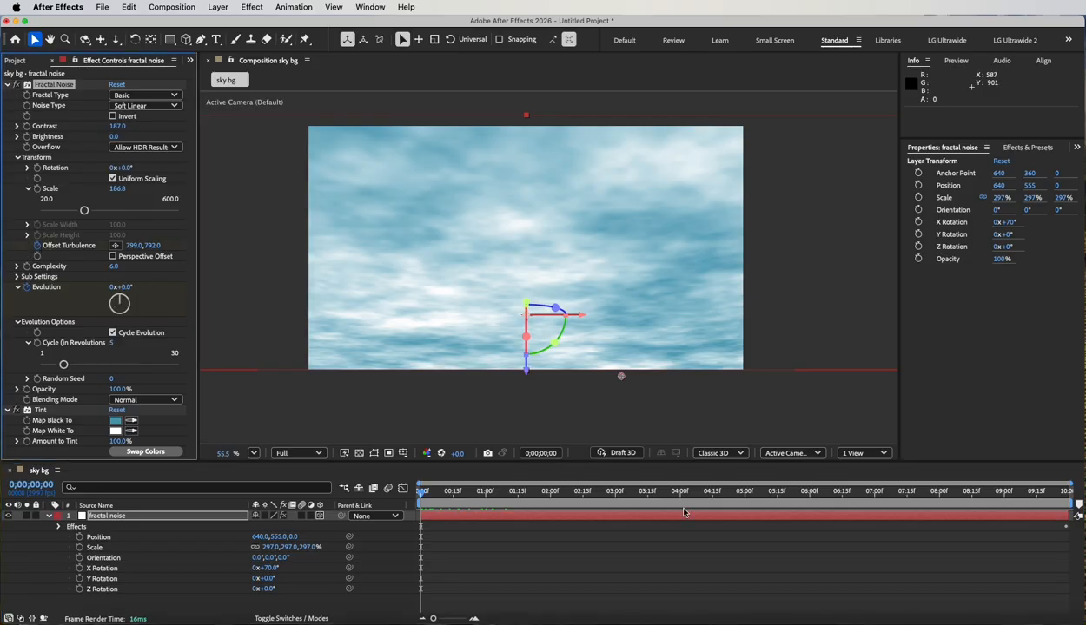
Keyframe Offset Turbulence at 1107, 948 at 0;00;09;29 so the clouds drift, and preview the animation.
left_click_drag(426, 494, 1070, 493)
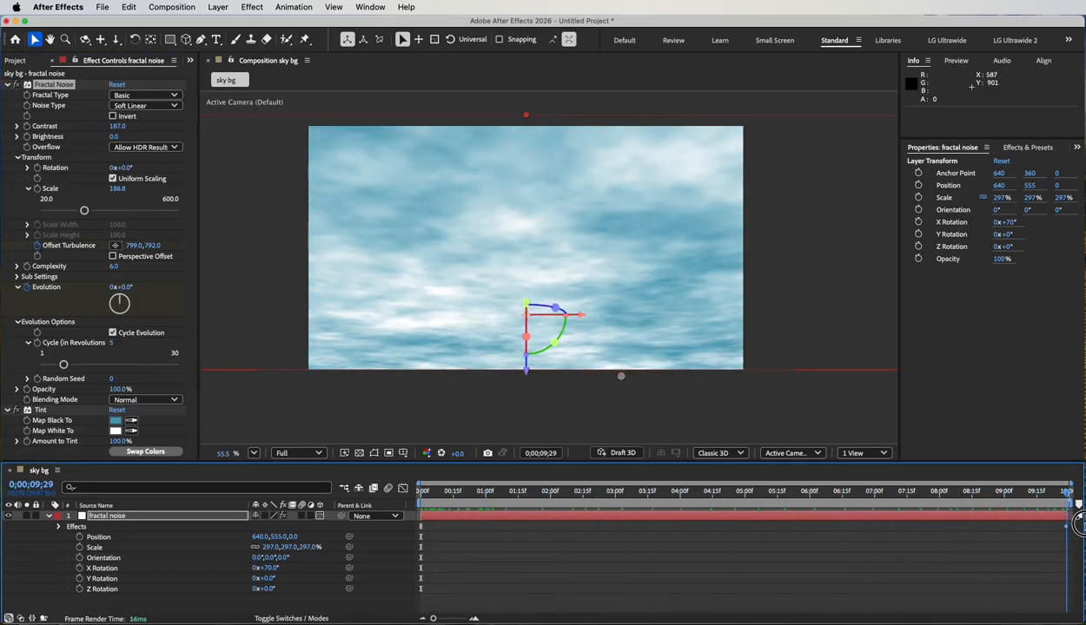
left_click_drag(132, 249, 331, 261)
left_click(154, 245)
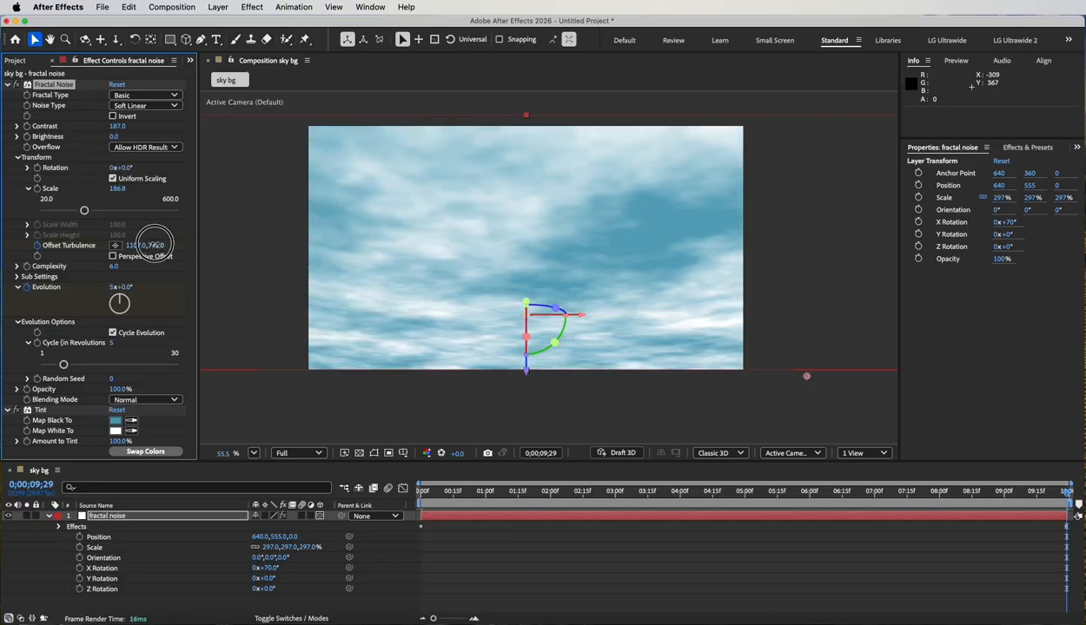
left_click_drag(153, 245, 248, 255)
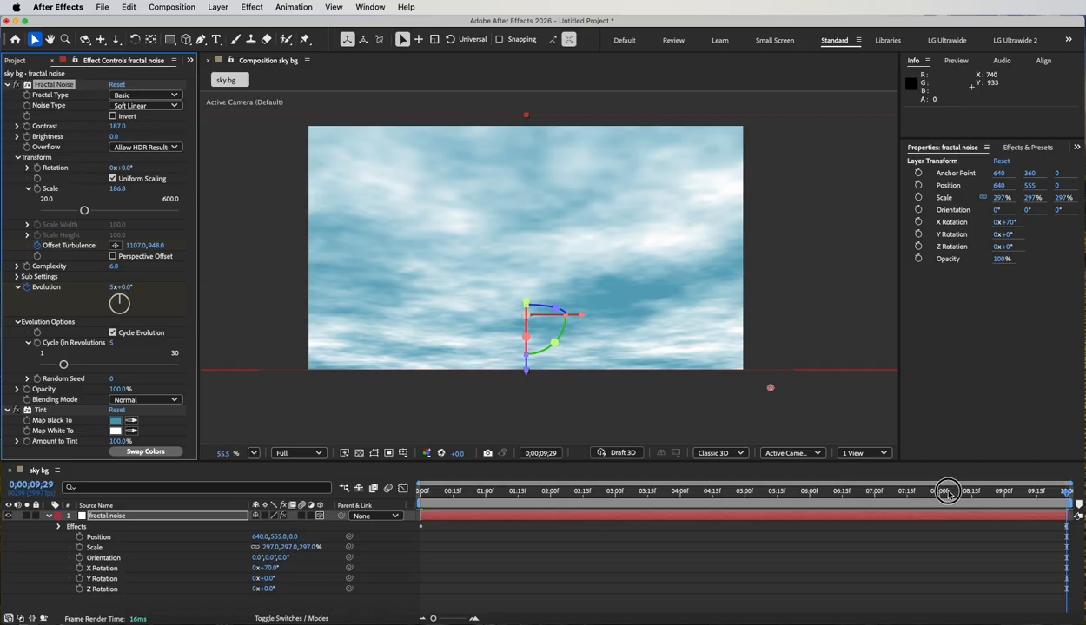
key("space")
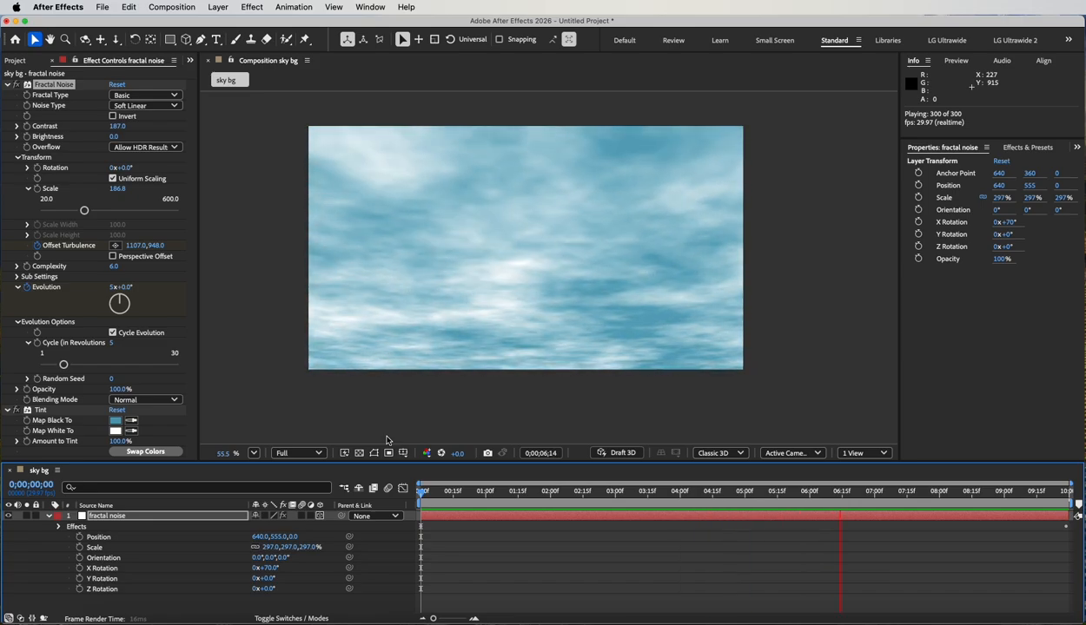
key("space")
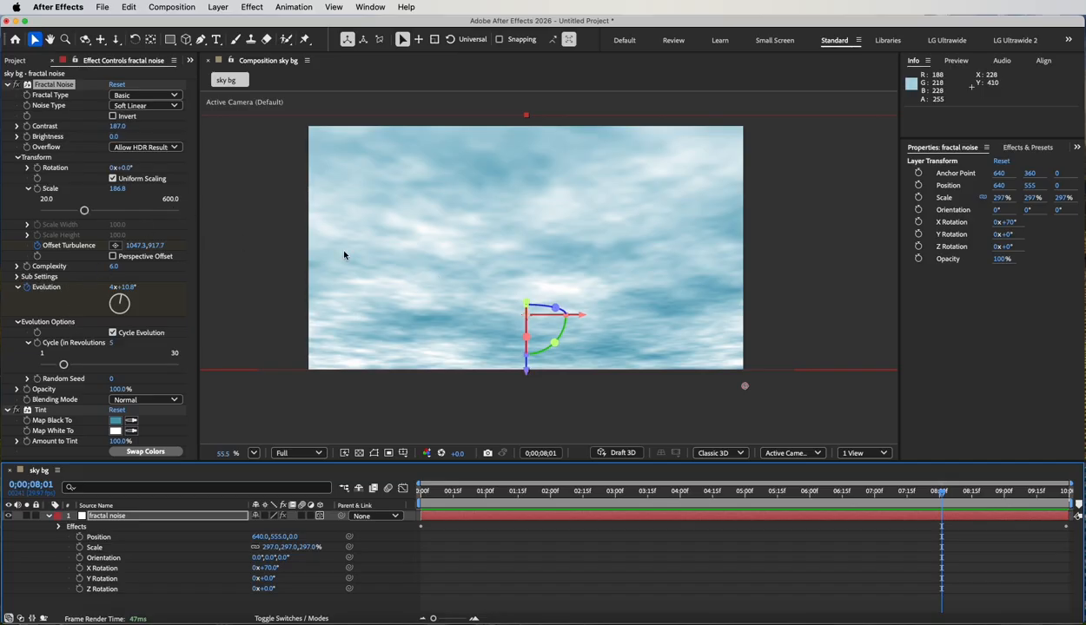
Set the fractal noise's Contrast to 213 and Brightness to -16, and scrub the timeline to check the clouds.
mouse_move(116, 129)
left_mouse_down()
mouse_move(152, 128)
mouse_move(84, 136)
mouse_move(121, 137)
mouse_move(86, 137)
mouse_move(104, 139)
left_mouse_up()
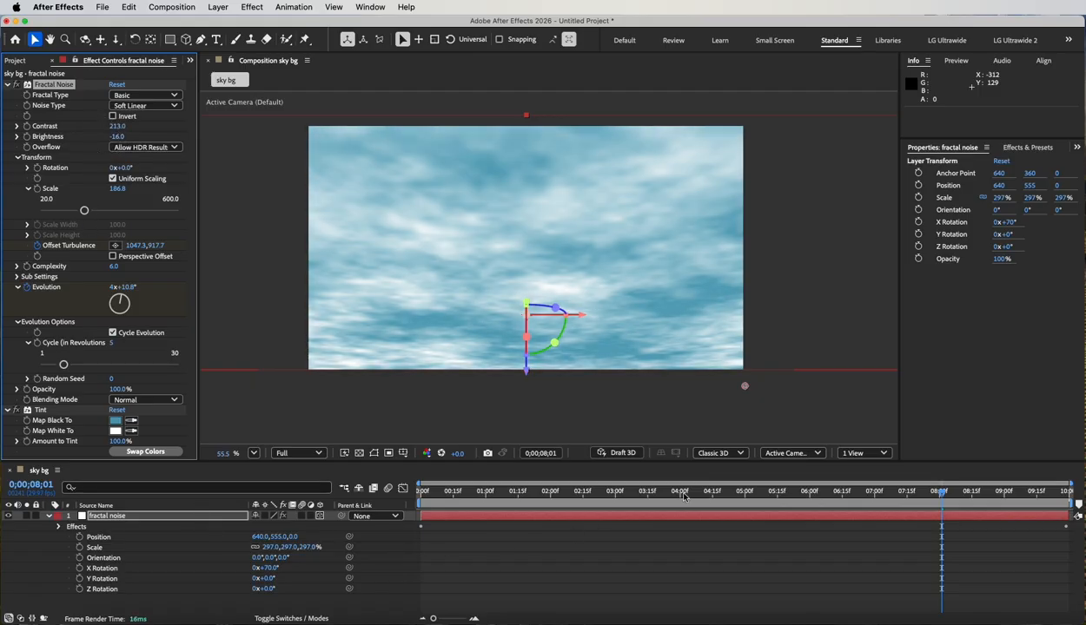
left_click_drag(729, 497, 634, 491)
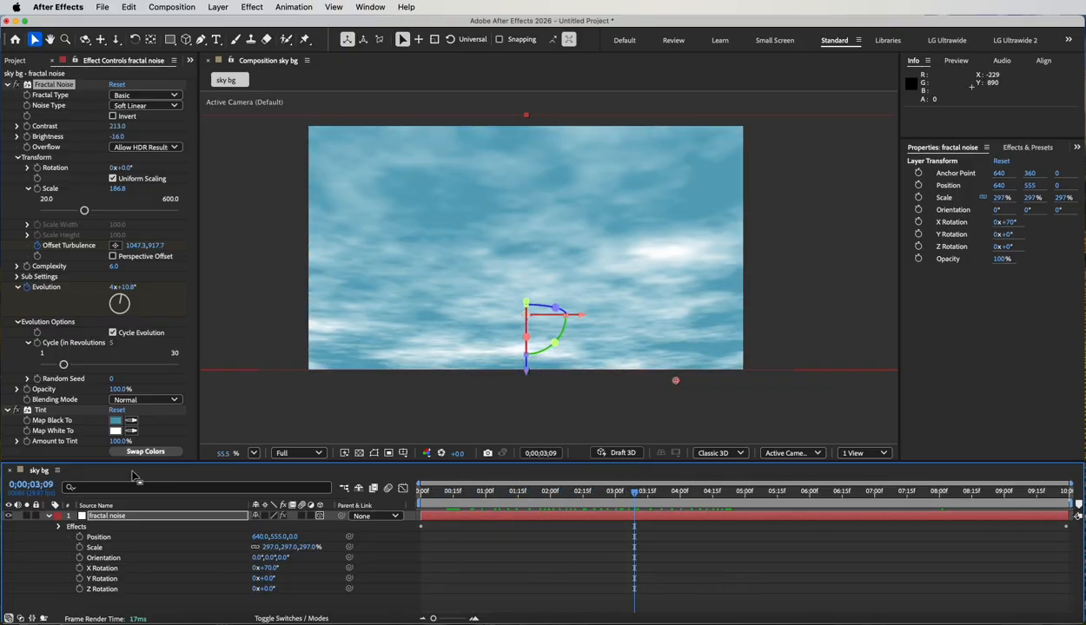
Create a white solid named grad at the composition's size, 1280 by 720 px.
left_click(218, 7)
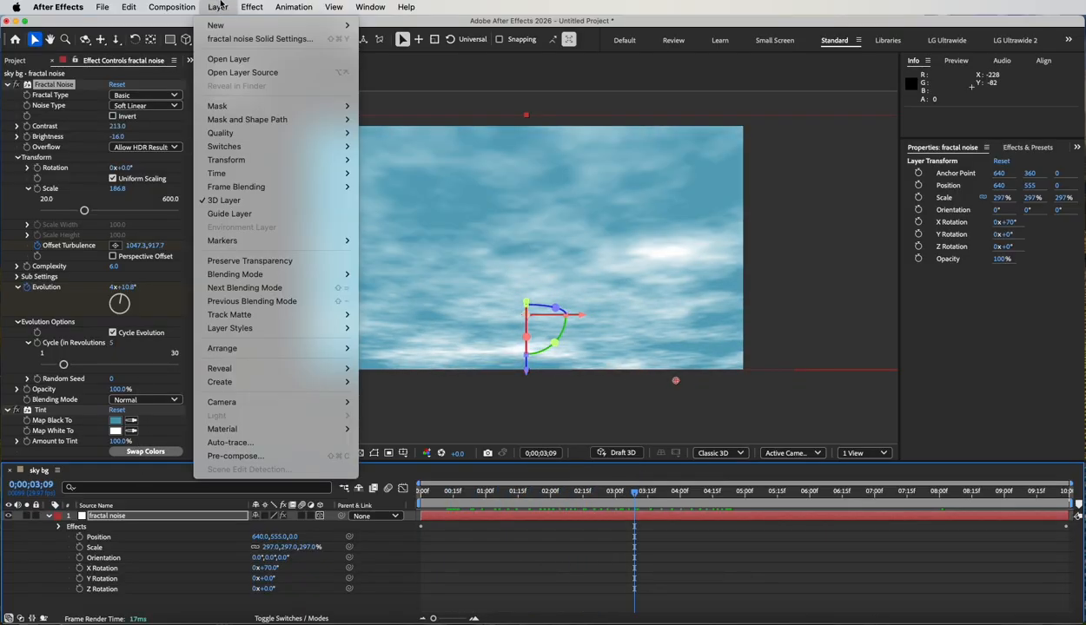
mouse_move(217, 25)
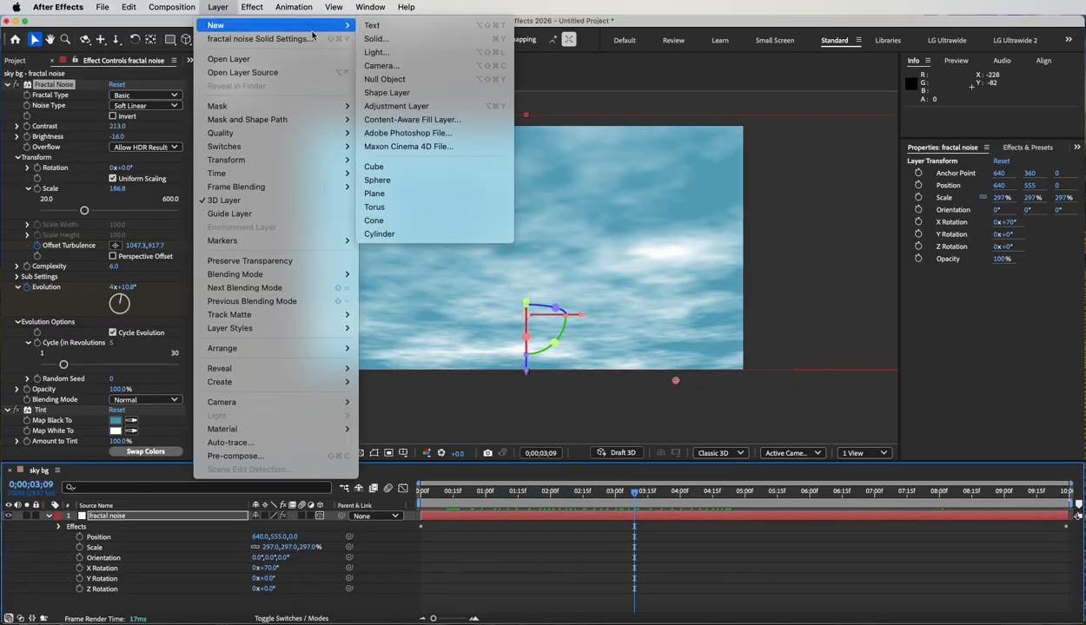
left_click(394, 42)
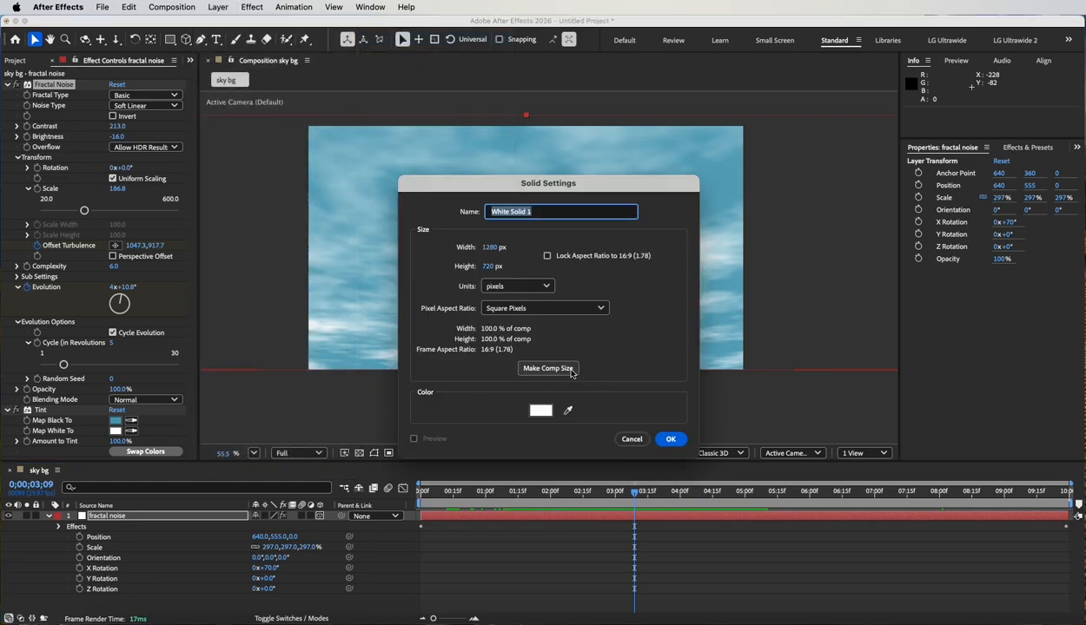
type("grad")
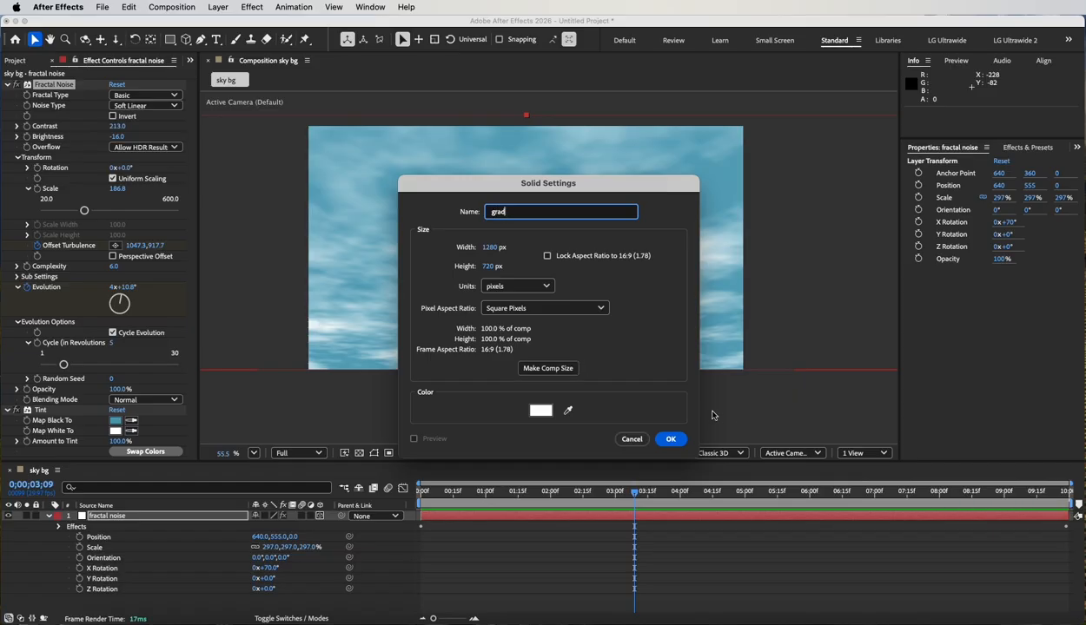
left_click(667, 439)
Apply the Gradient Ramp effect to the grad solid.
left_click(252, 7)
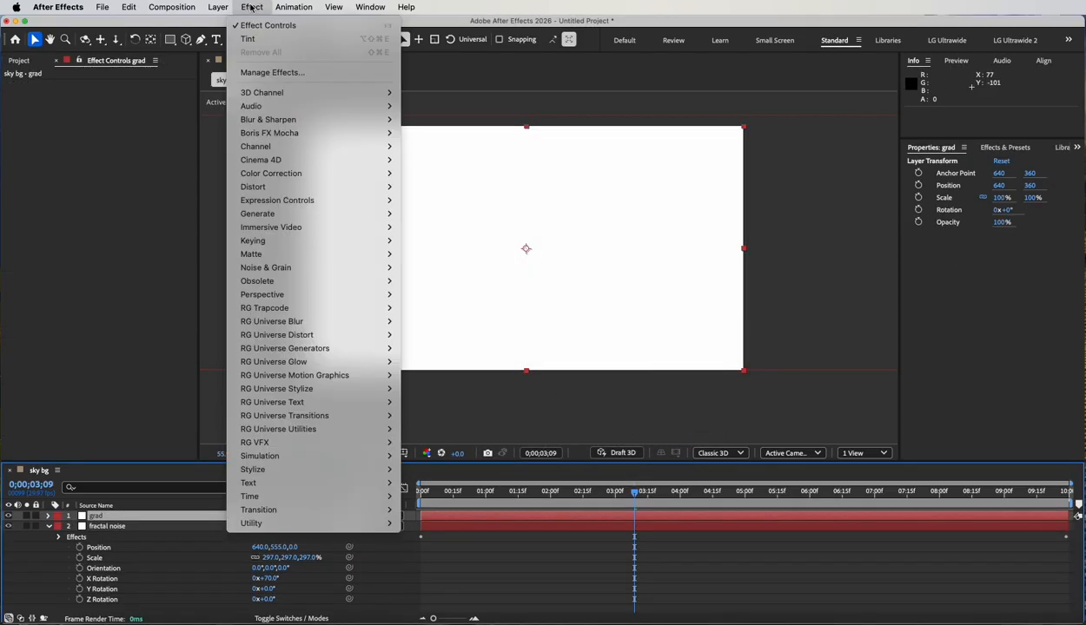
mouse_move(386, 215)
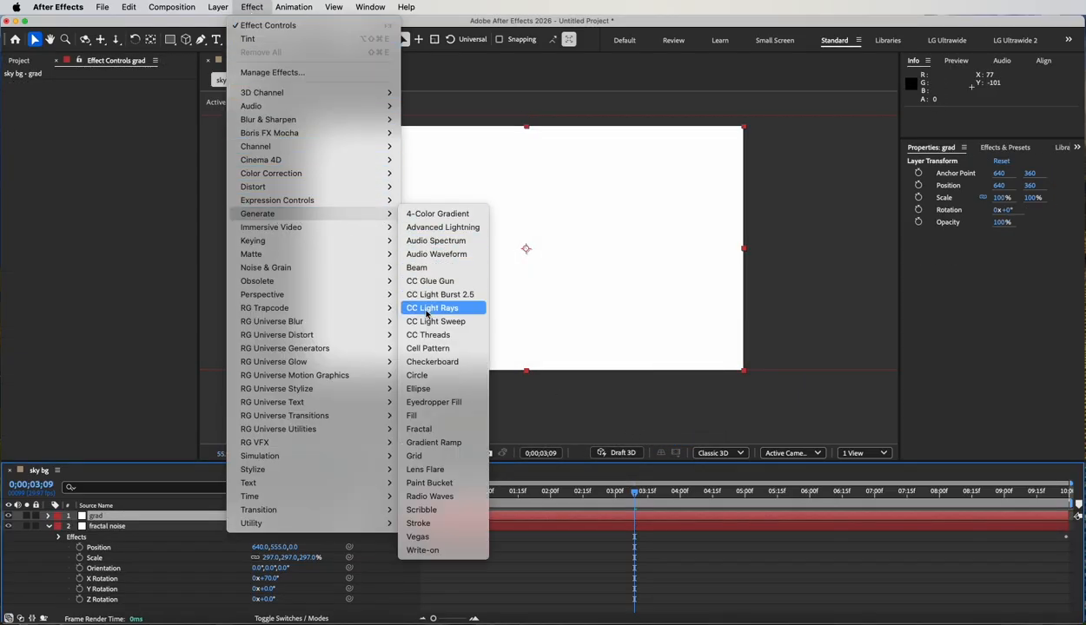
left_click(435, 443)
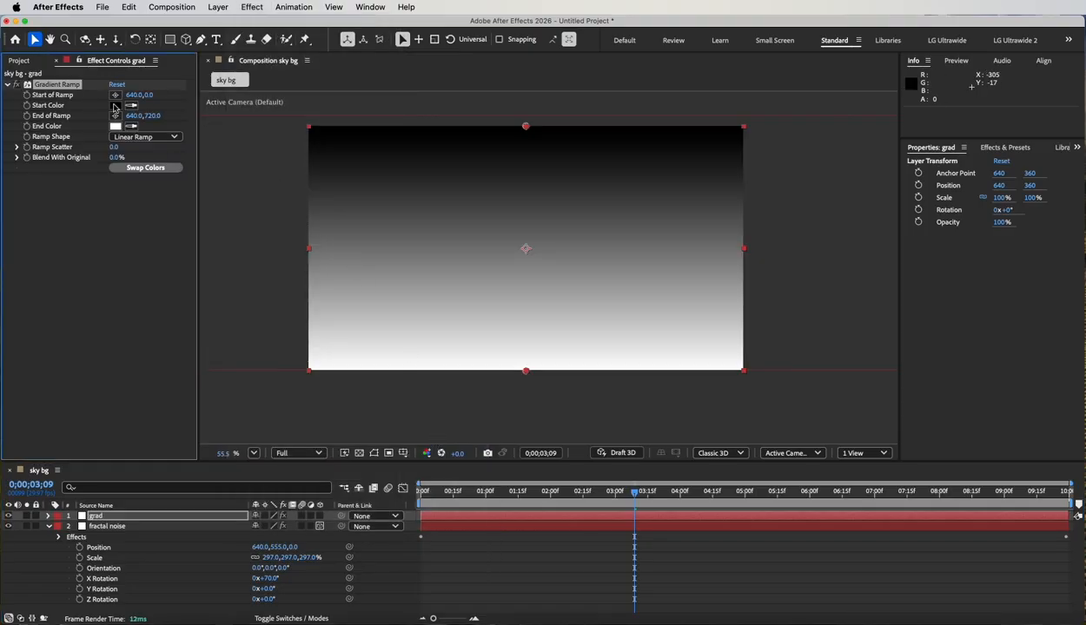
Set the Gradient Ramp's start color to the deep purple 6B0BB2.
left_click(118, 107)
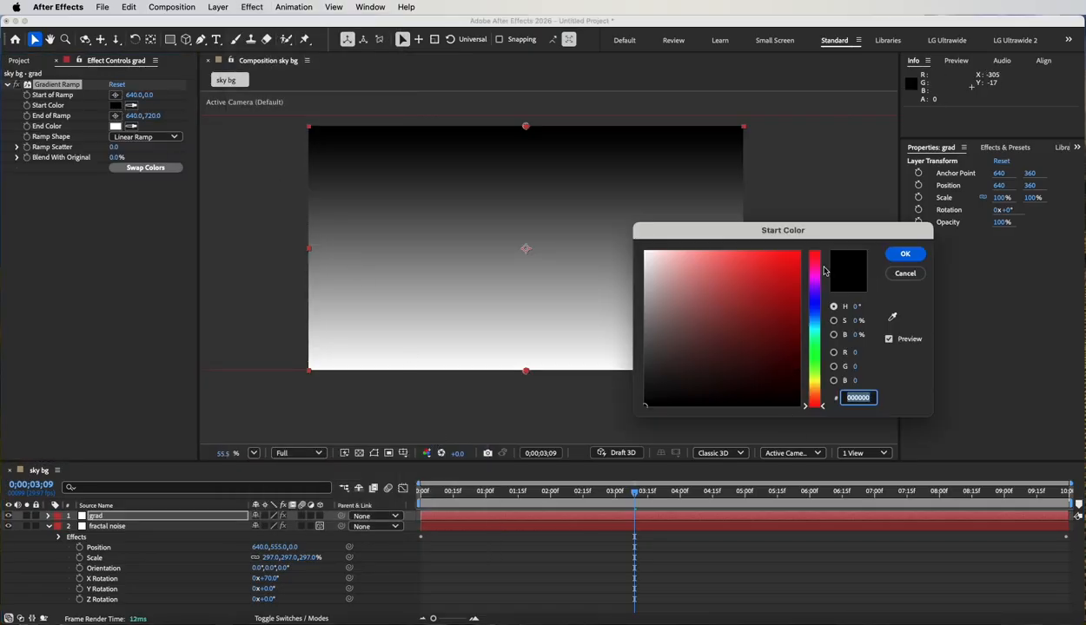
left_click_drag(814, 272, 813, 286)
left_click(778, 267)
left_click(790, 298)
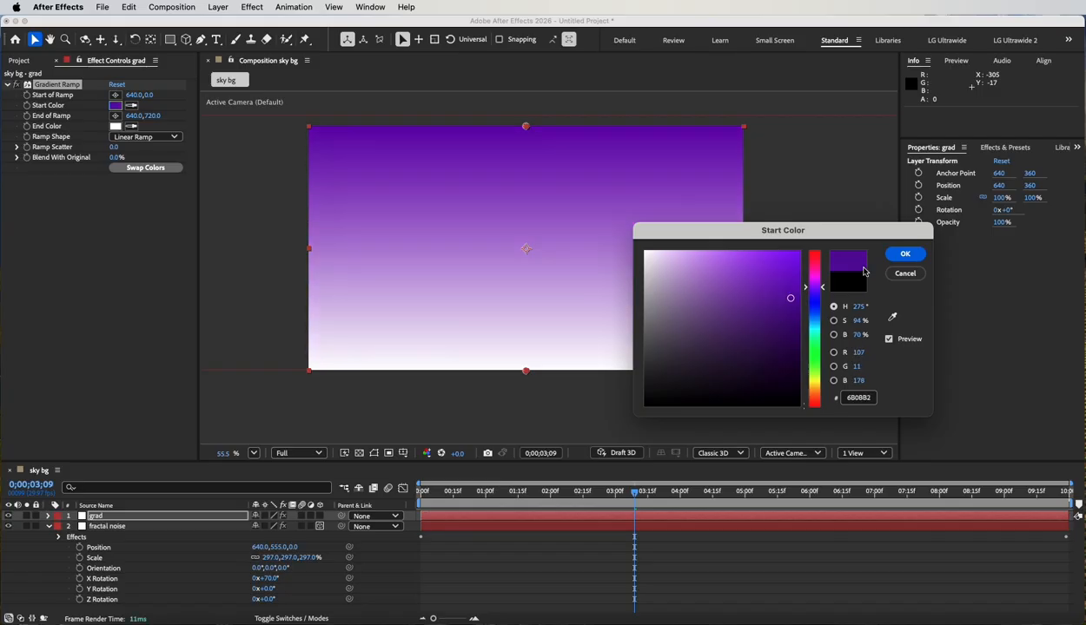
left_click(904, 254)
Set the Gradient Ramp's end color to a golden yellow with a hue of 55°.
left_click(130, 127)
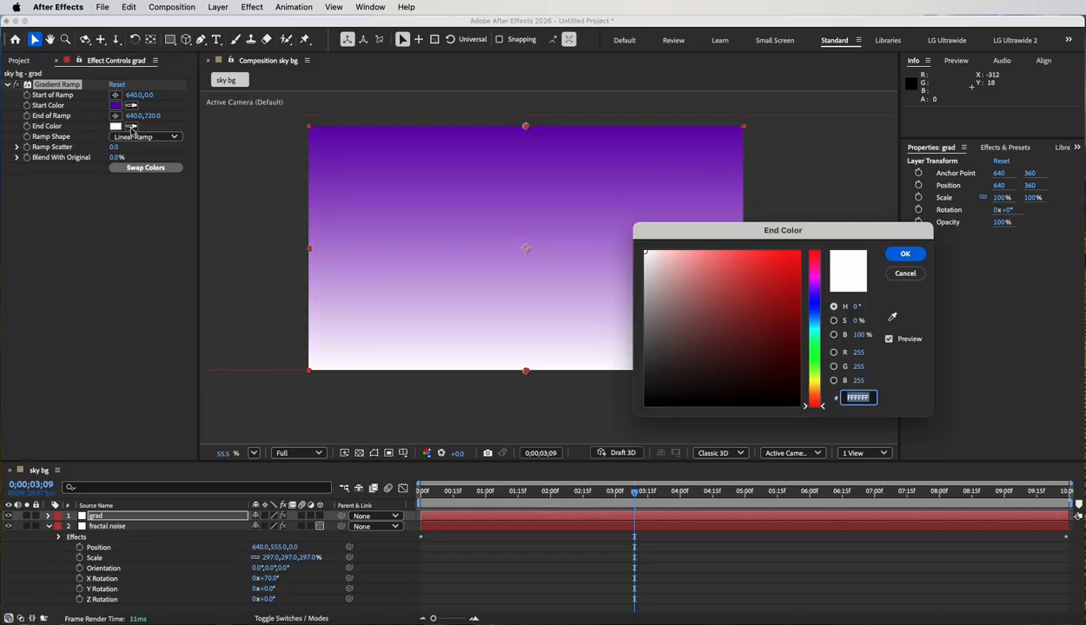
left_click(814, 382)
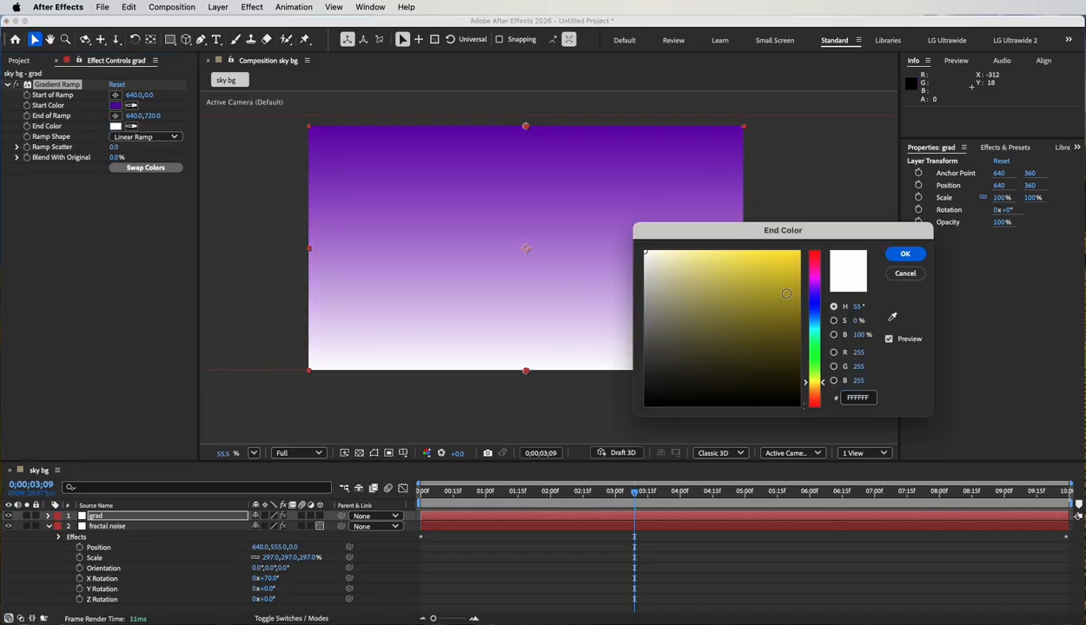
left_click(792, 283)
left_click(903, 254)
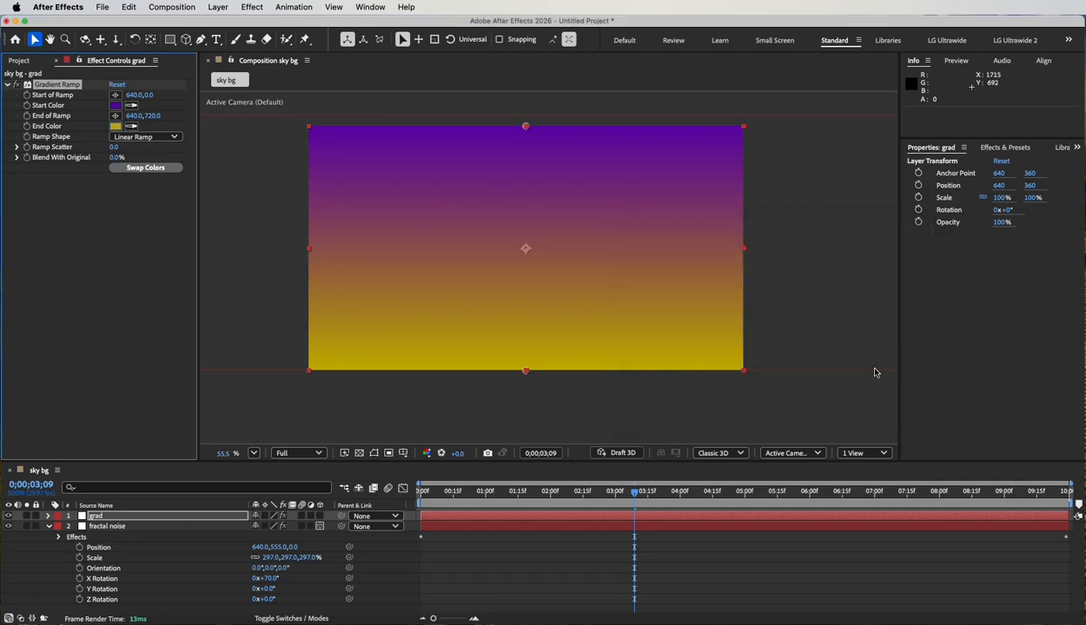
Show the layers' blending mode and track matte columns in the timeline and adjust the column widths so their values are readable.
left_click(19, 619)
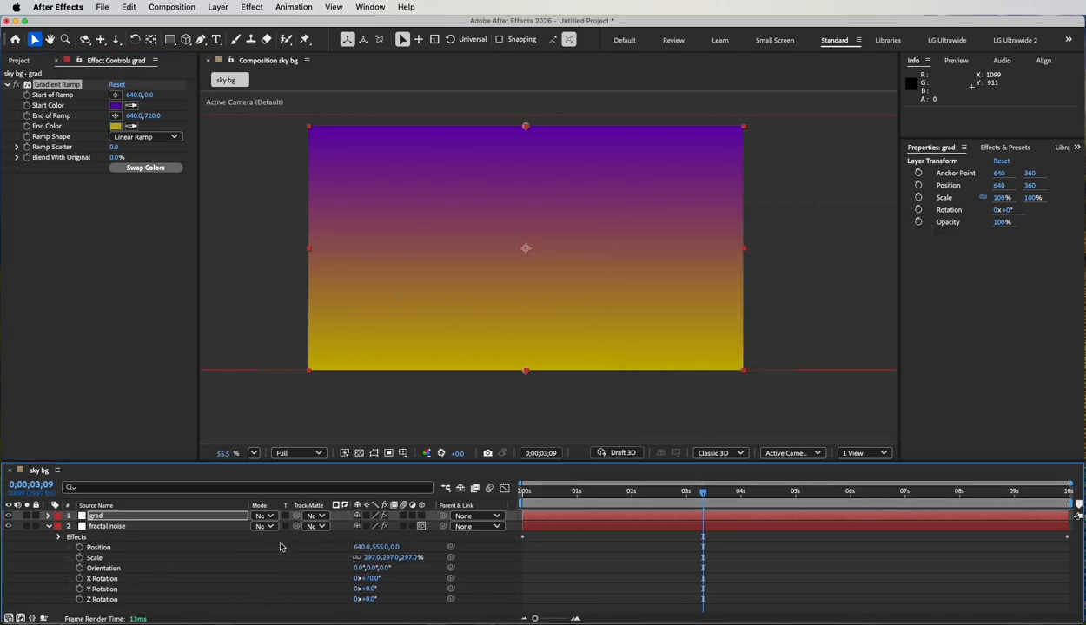
left_click_drag(246, 506, 184, 504)
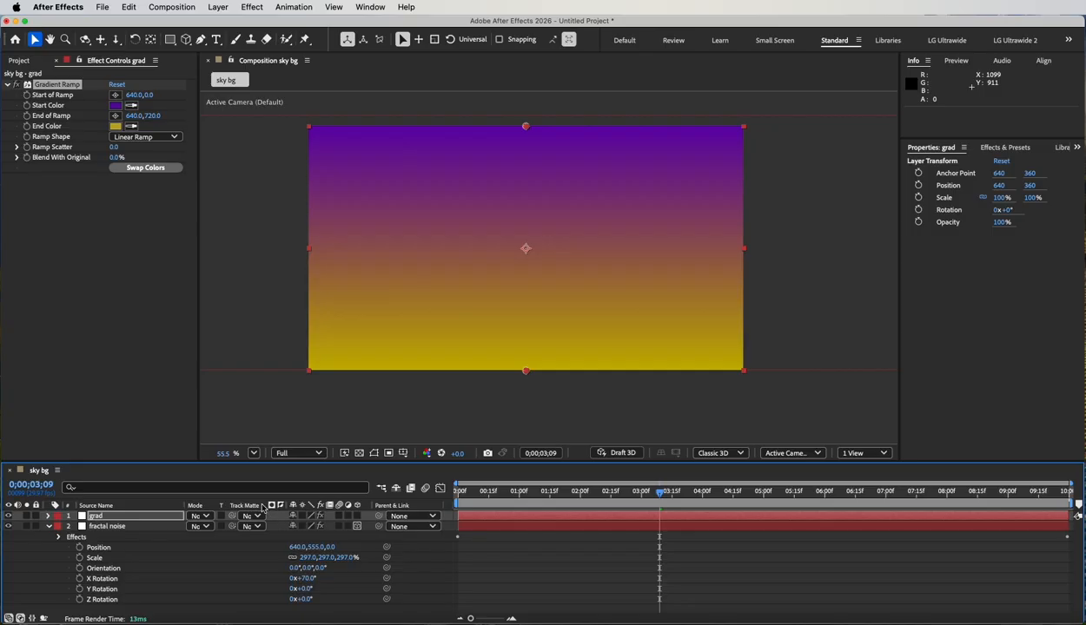
left_click_drag(285, 505, 331, 506)
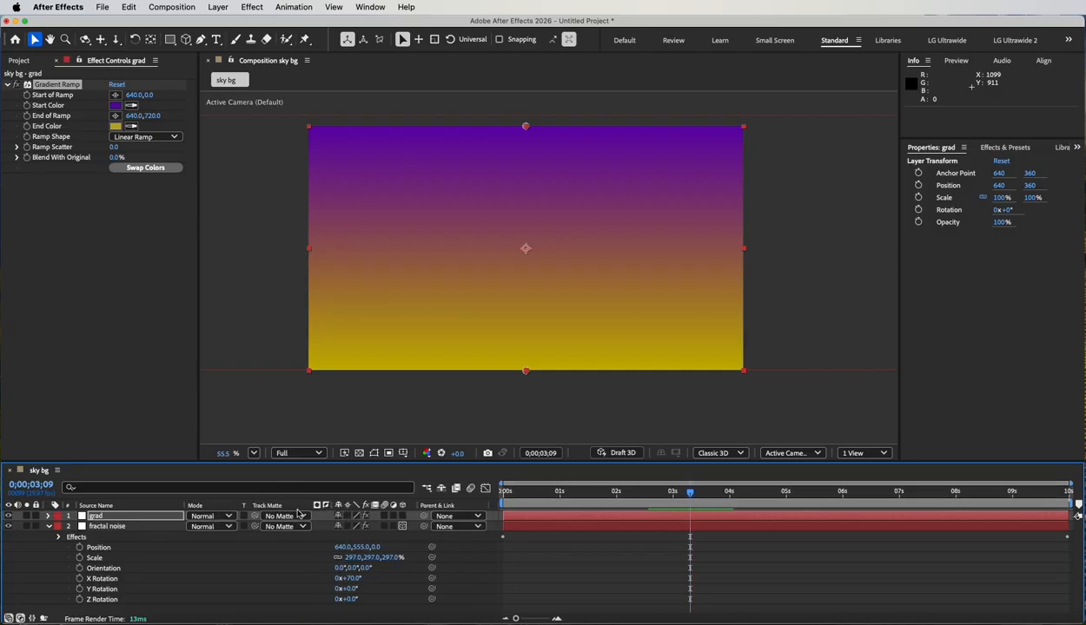
Cycle the grad layer through the blending modes, starting from Darken, and settle on Color.
left_click(223, 517)
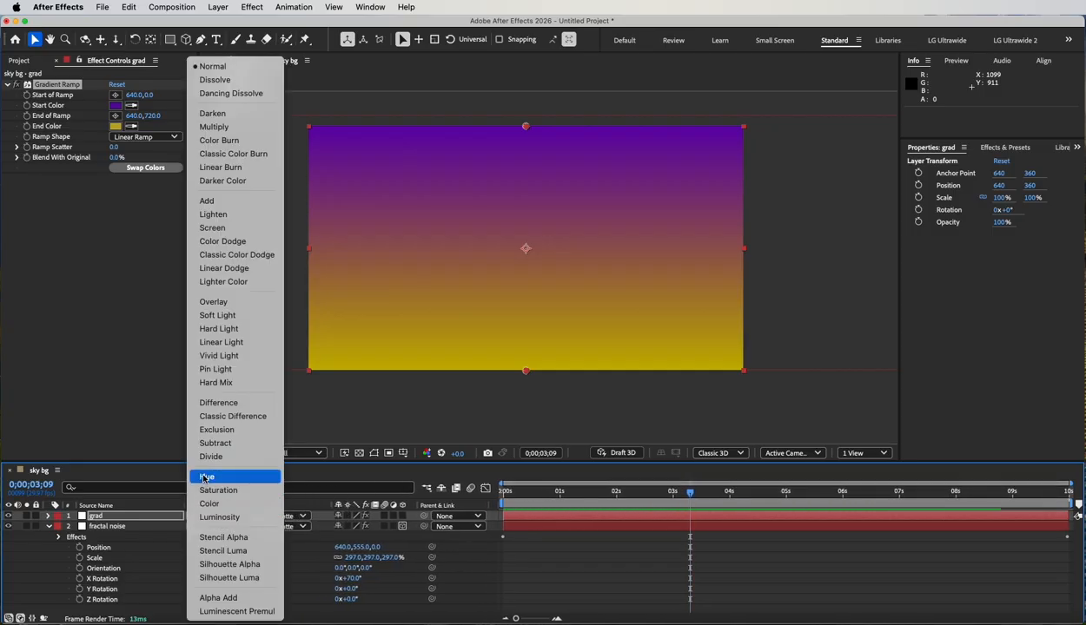
left_click(225, 115)
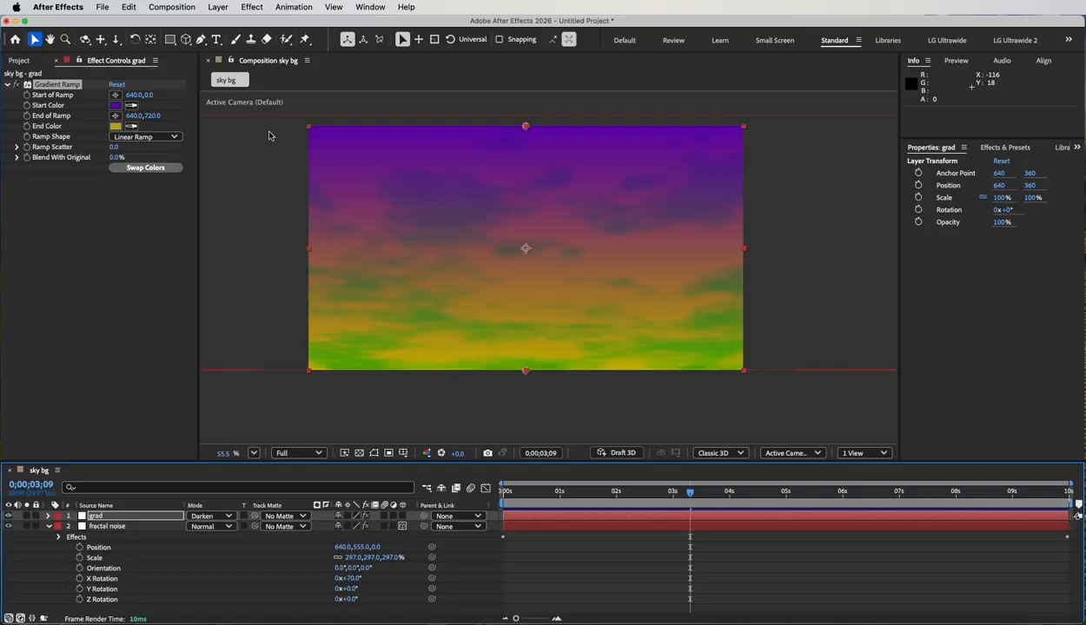
key("shift+equal")
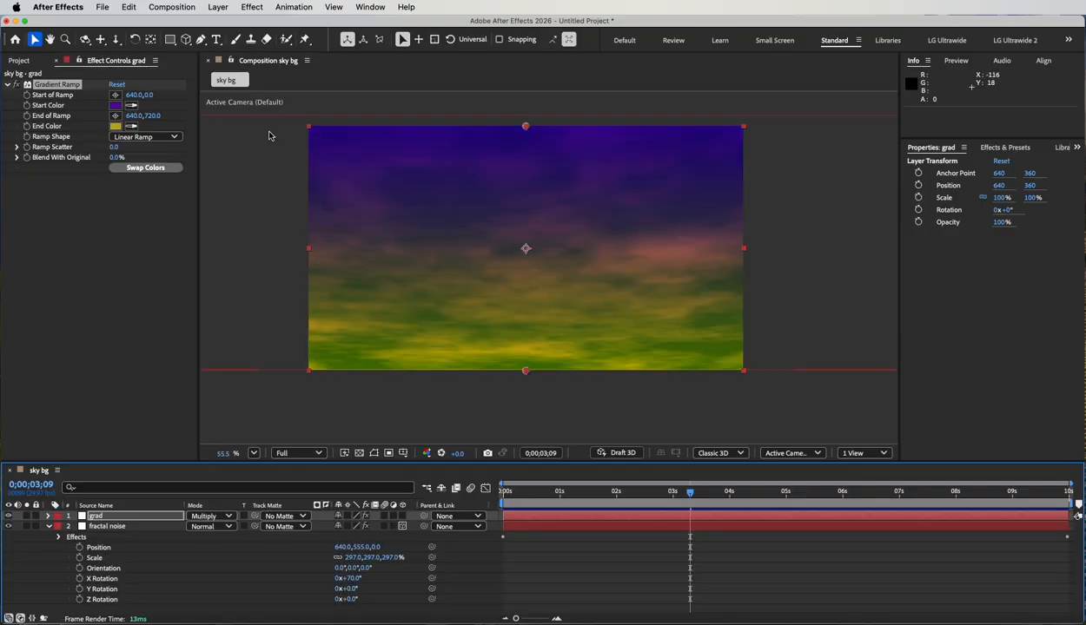
key("shift+equal")
key("shift+equal")
key("shift+equal")
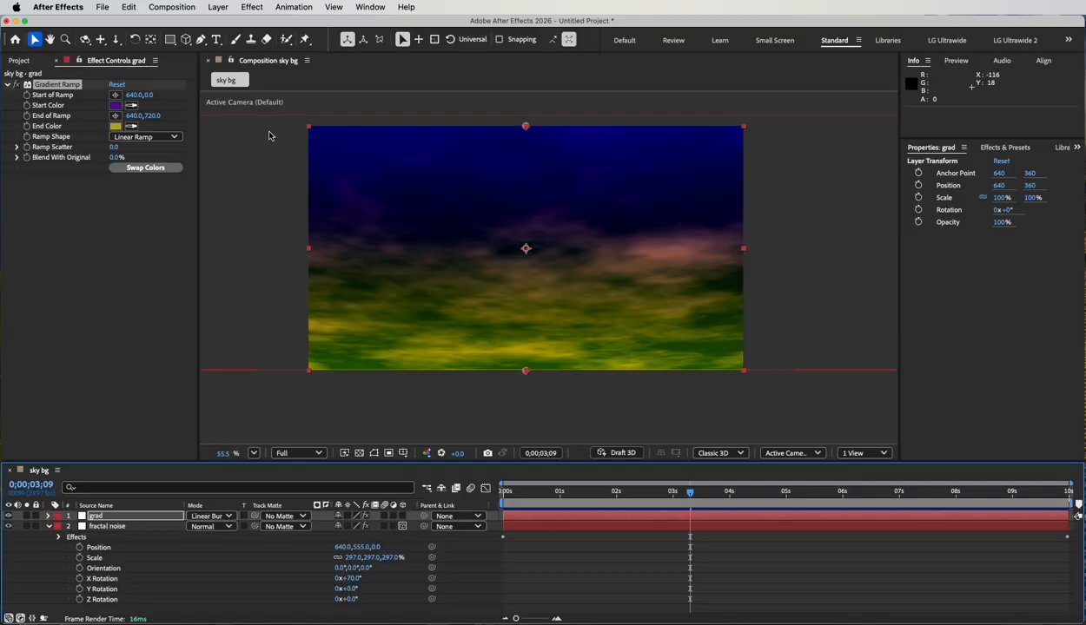
key("shift+equal")
key("shift+equal")
key("shift+equal")
key("shift+equal")
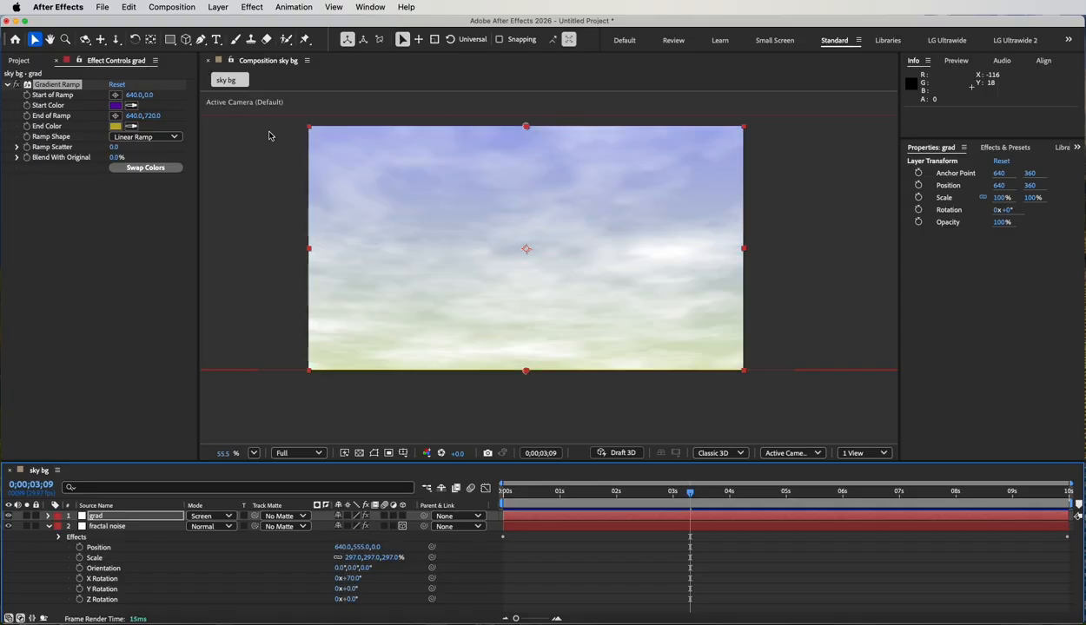
key("shift+equal")
key("shift+equal")
key("shift+equal")
key("shift+equal")
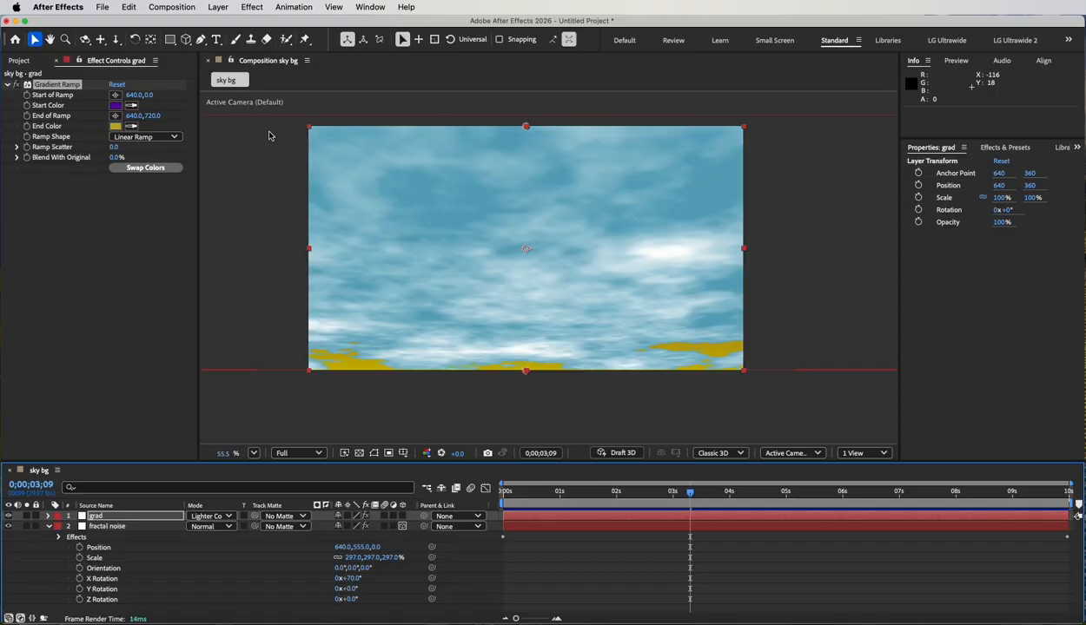
key("shift+equal")
key("shift+equal")
key("shift+equal")
key("shift+equal")
key("shift+equal")
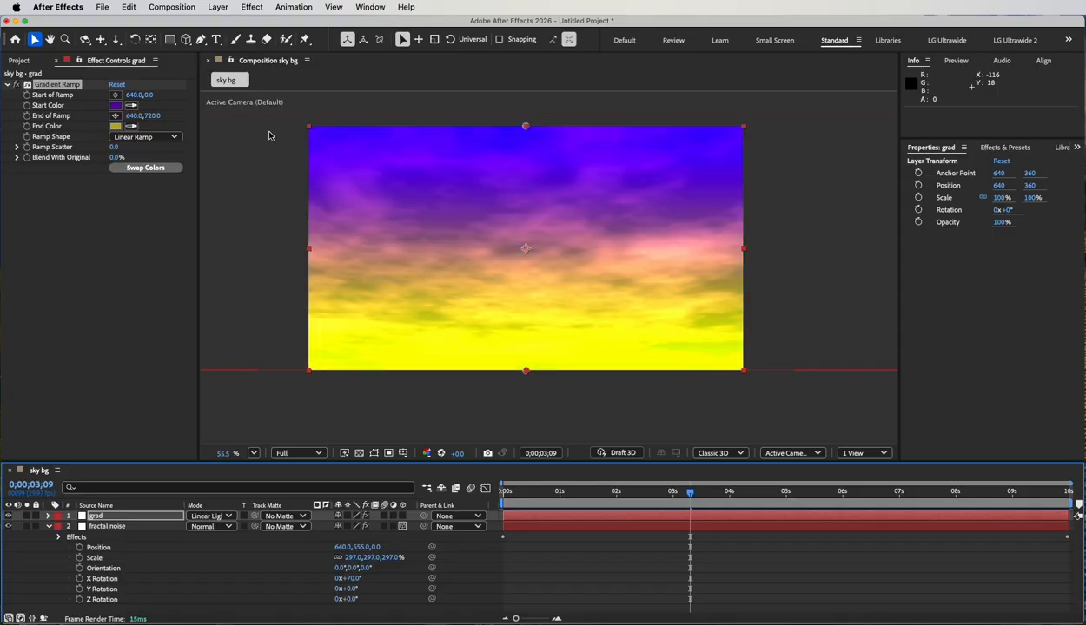
key("shift+equal")
key("shift+equal")
key("shift+equal")
key("shift+equal")
key("shift+equal")
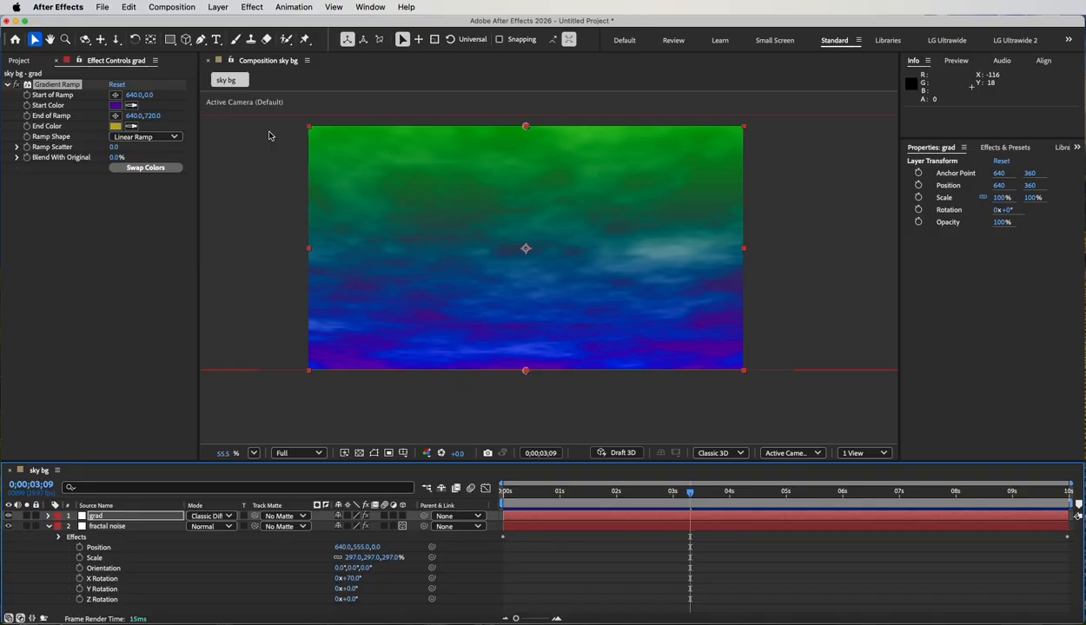
key("shift+equal")
key("shift+equal")
key("shift+equal")
key("shift+equal")
key("shift+equal")
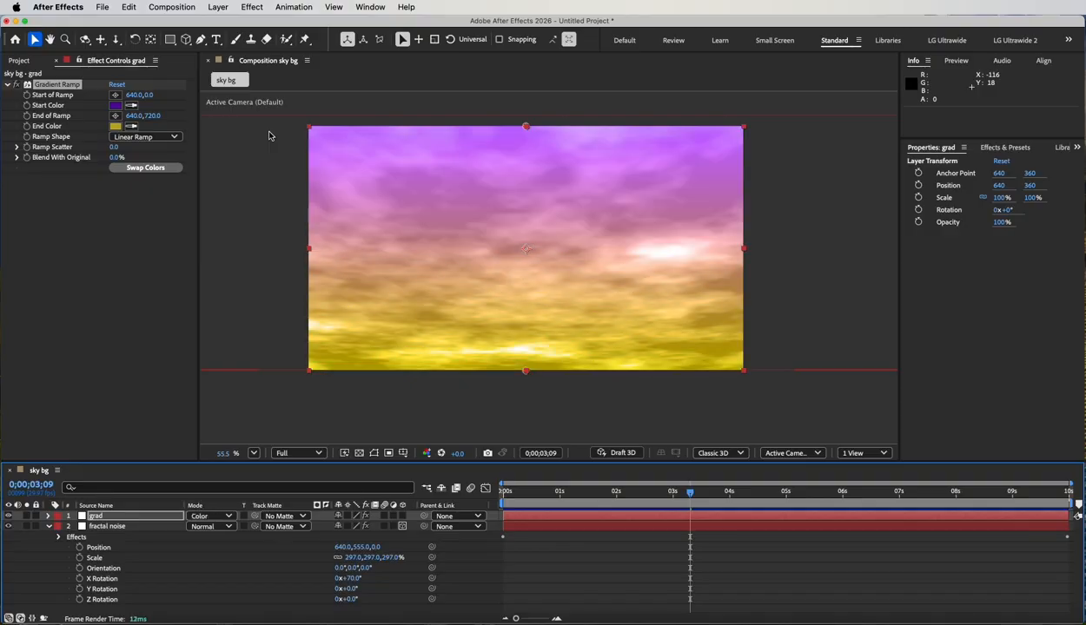
key("shift+minus")
Lower the grad layer's Opacity to 41% and scrub the timeline to check the colored sky.
key("t")
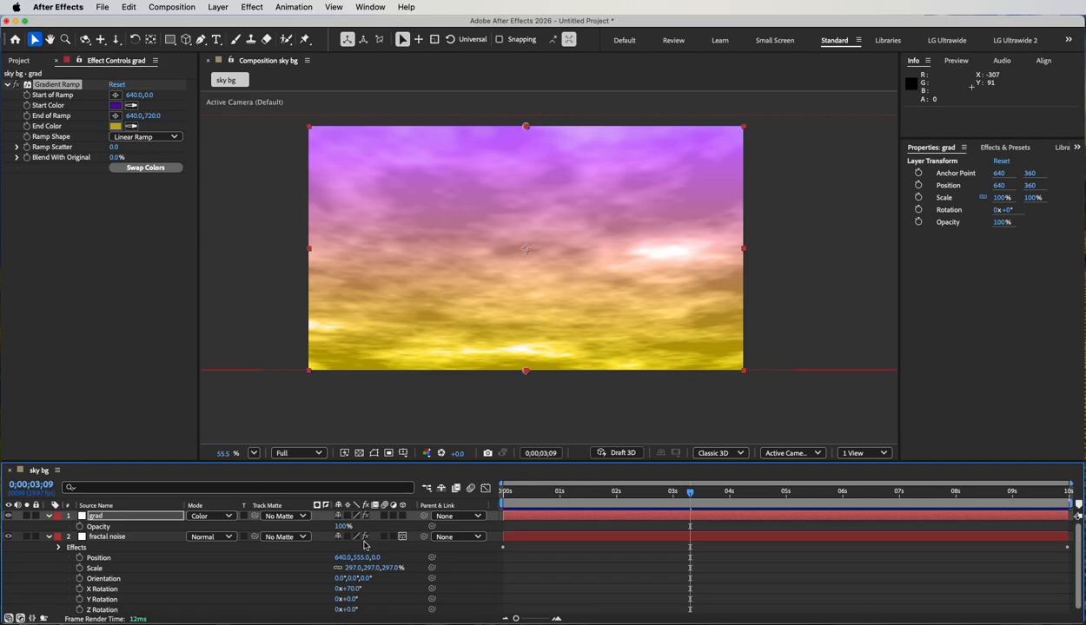
left_click_drag(343, 527, 310, 527)
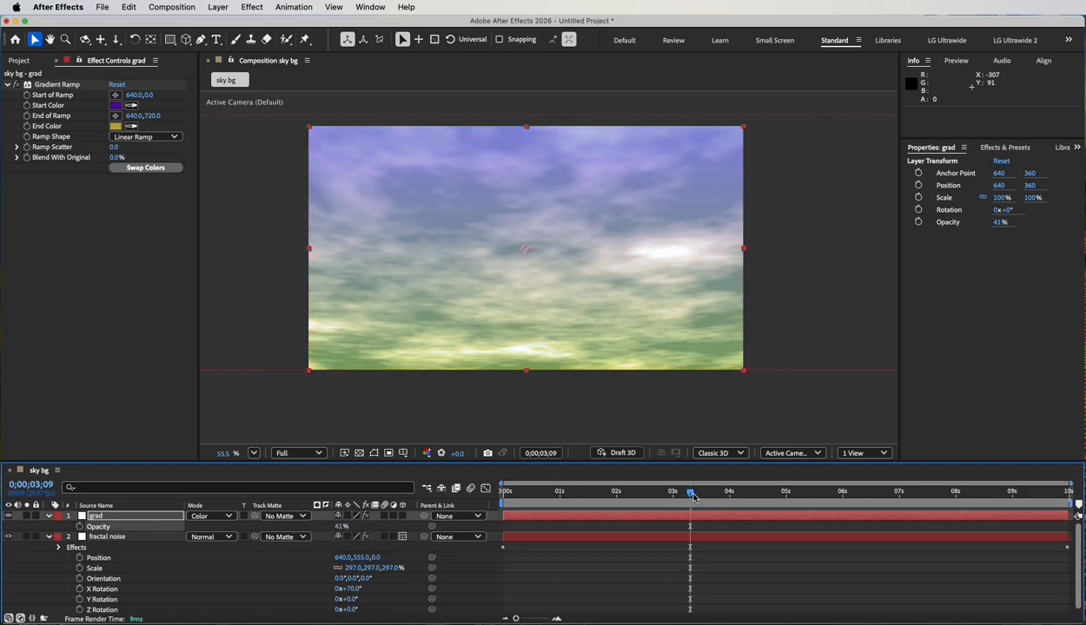
left_click_drag(693, 497, 765, 486)
Compare the sky with and without the grad layer, set the fractal noise's Contrast to 178 and Brightness to -25, and scrub to check.
left_click(108, 539)
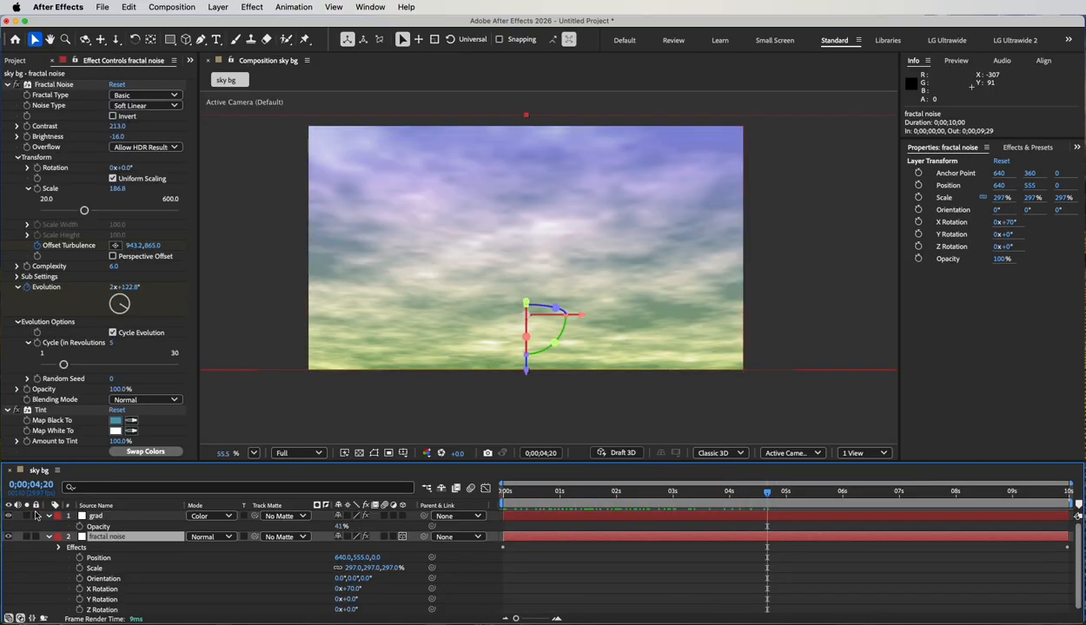
left_click(8, 516)
left_click(8, 516)
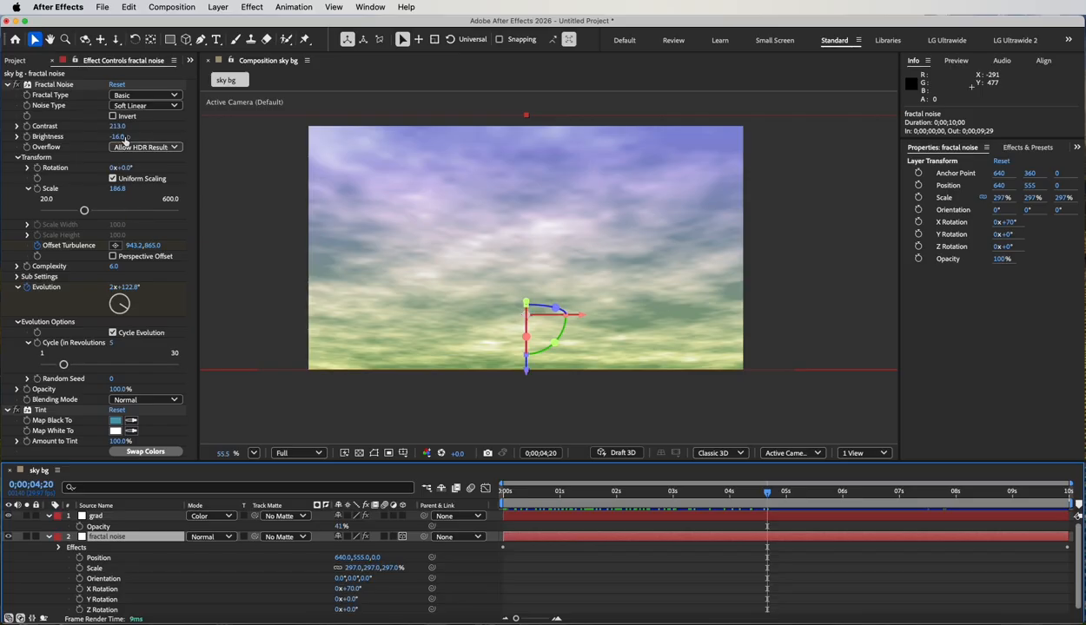
left_click_drag(118, 138, 93, 128)
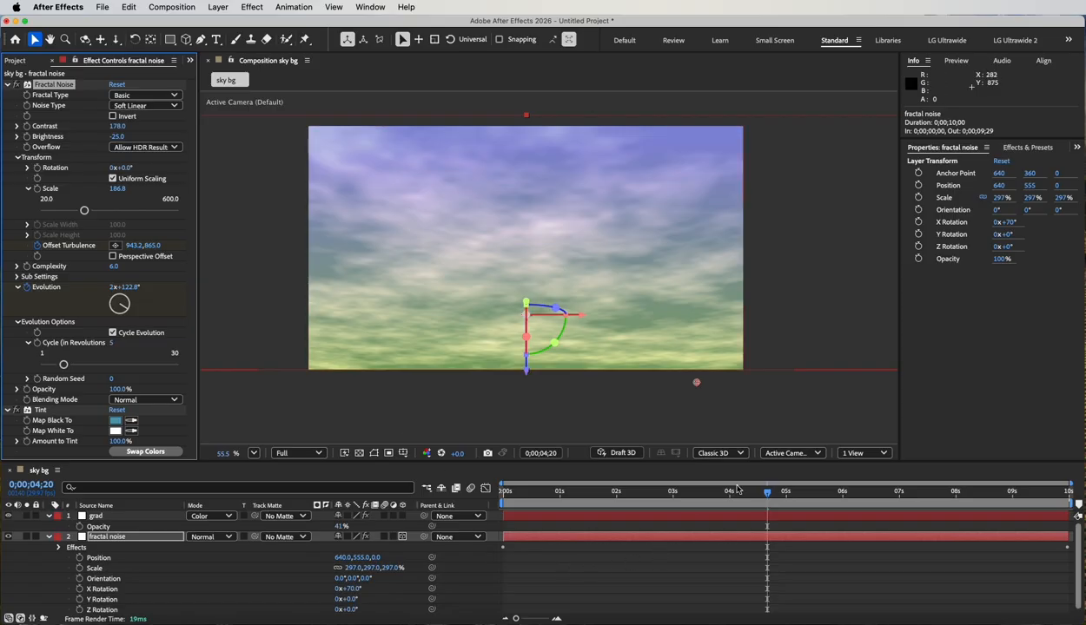
left_click_drag(770, 495, 883, 491)
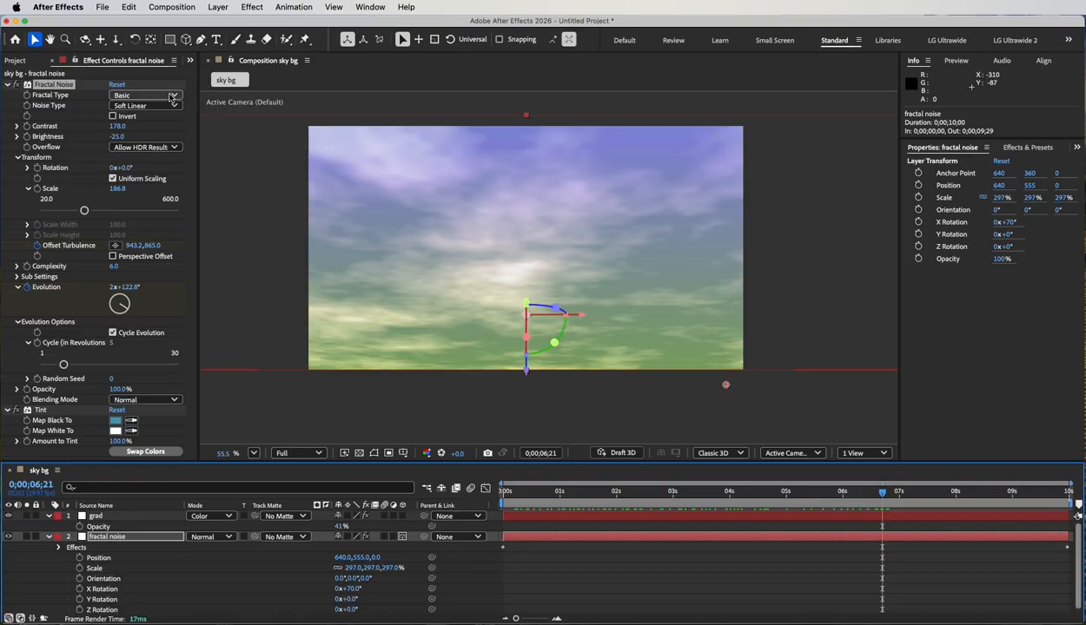
Try the Dynamic Twist fractal type on the fractal noise layer and undo it.
left_click(171, 96)
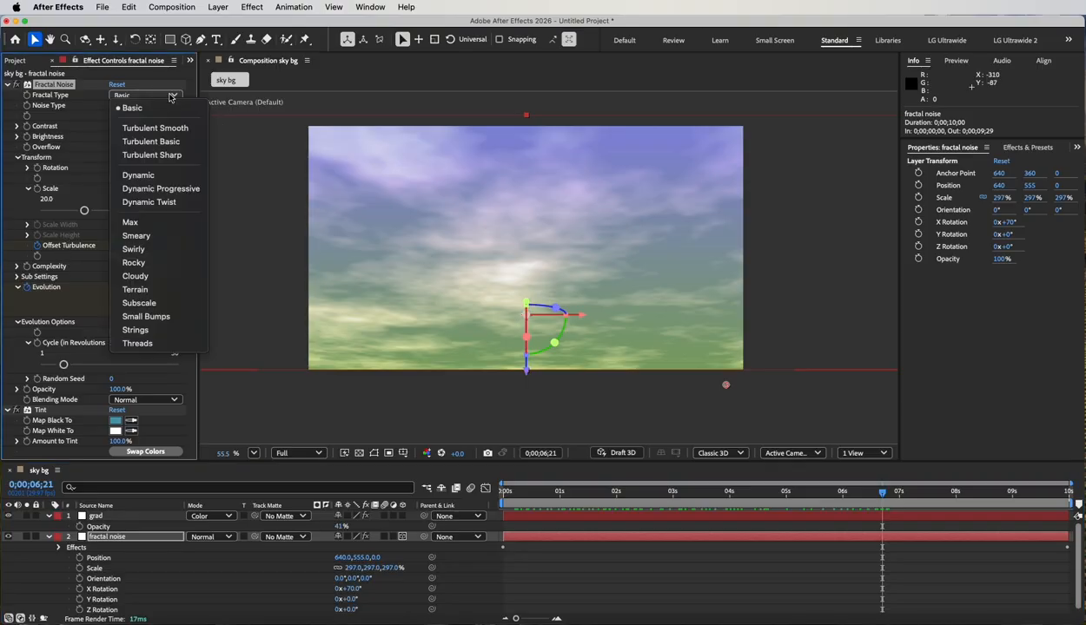
left_click(160, 202)
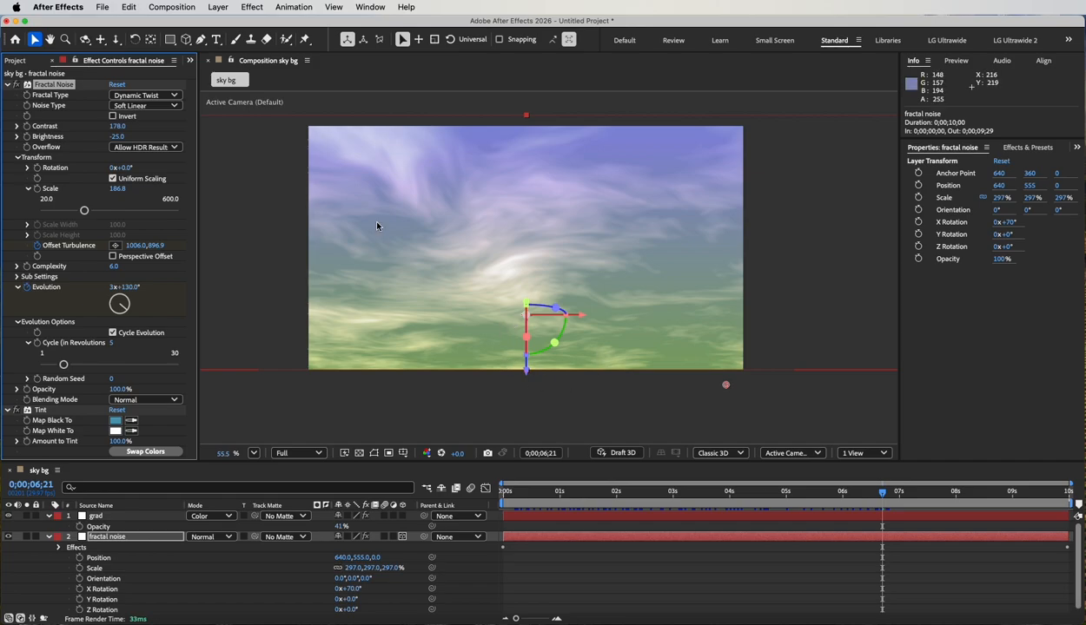
key("super+z")
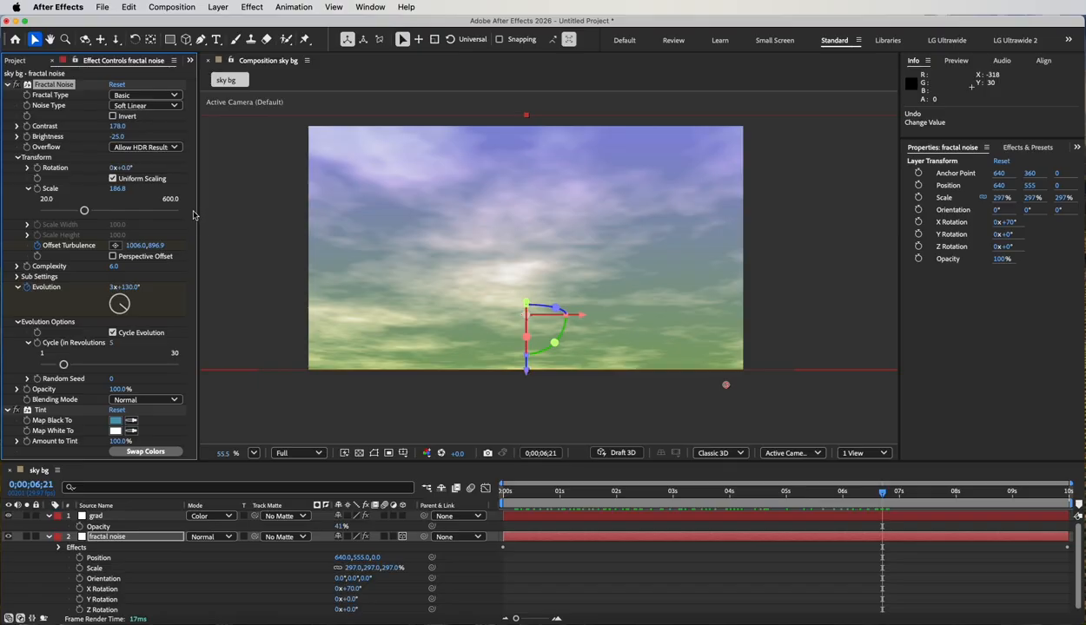
Collapse the properties of the grad and fractal noise layers and hide both layers.
left_click(49, 517)
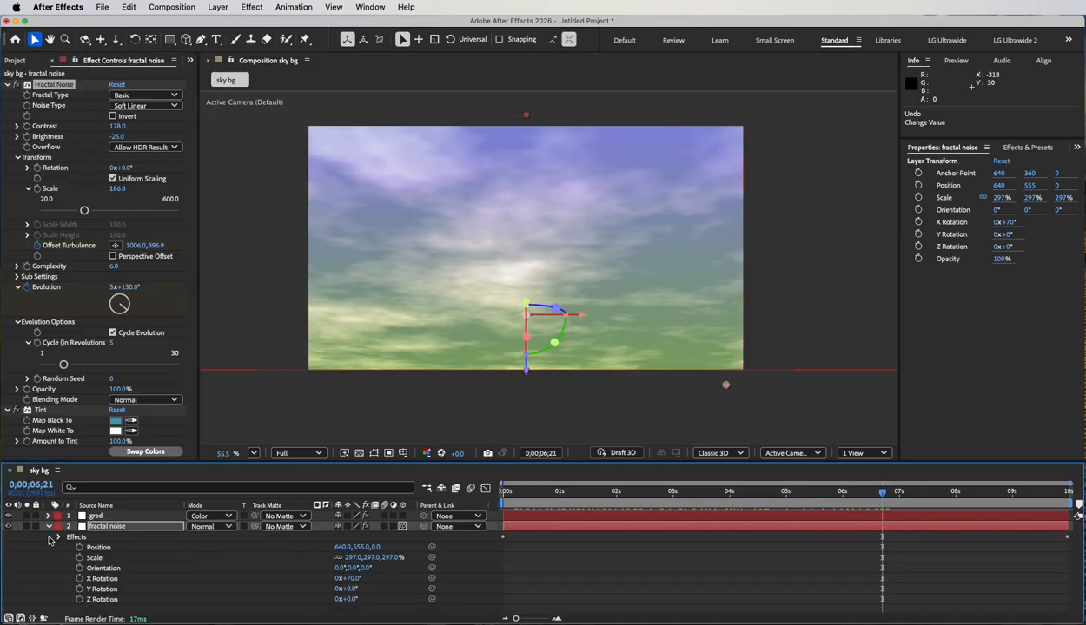
left_click(49, 527)
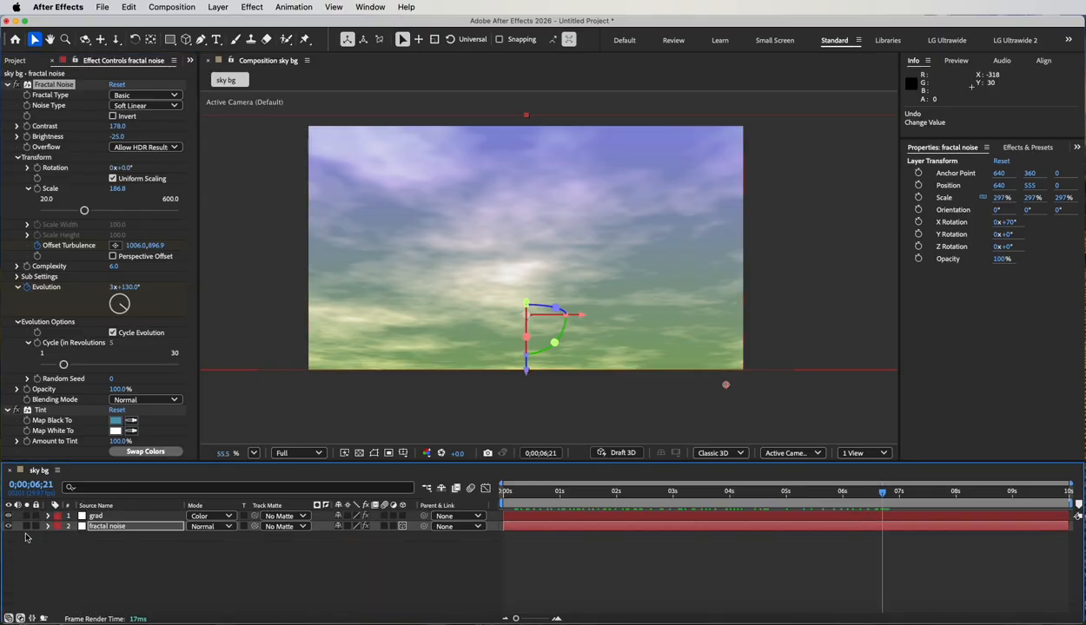
left_click(8, 526)
left_click(67, 570)
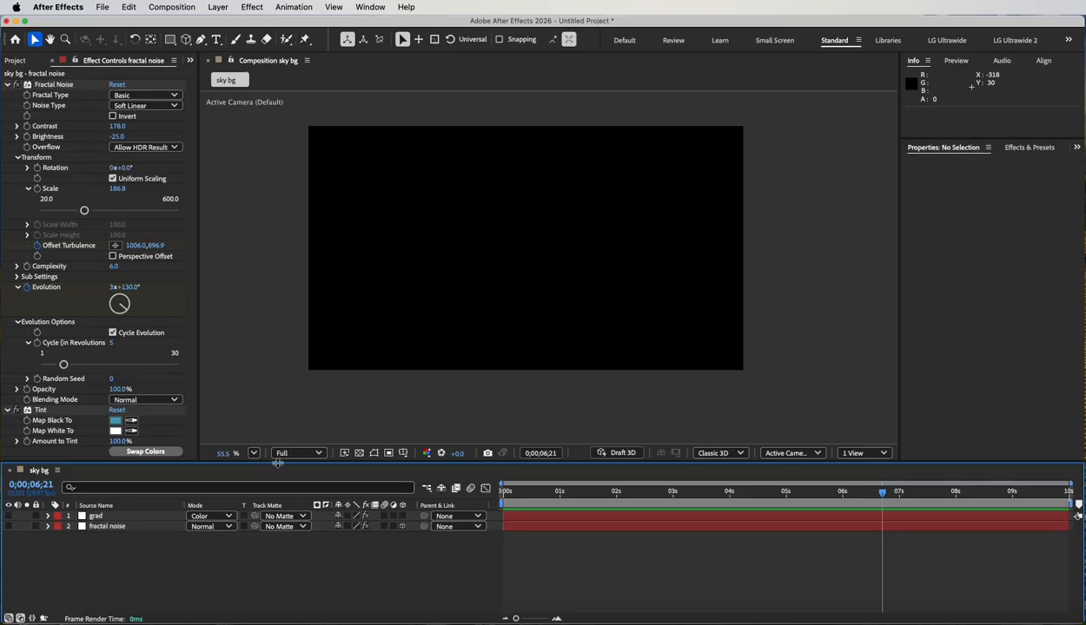
Create a white 1280 x 720 px solid layer named "cell patterns".
left_click(219, 7)
mouse_move(283, 27)
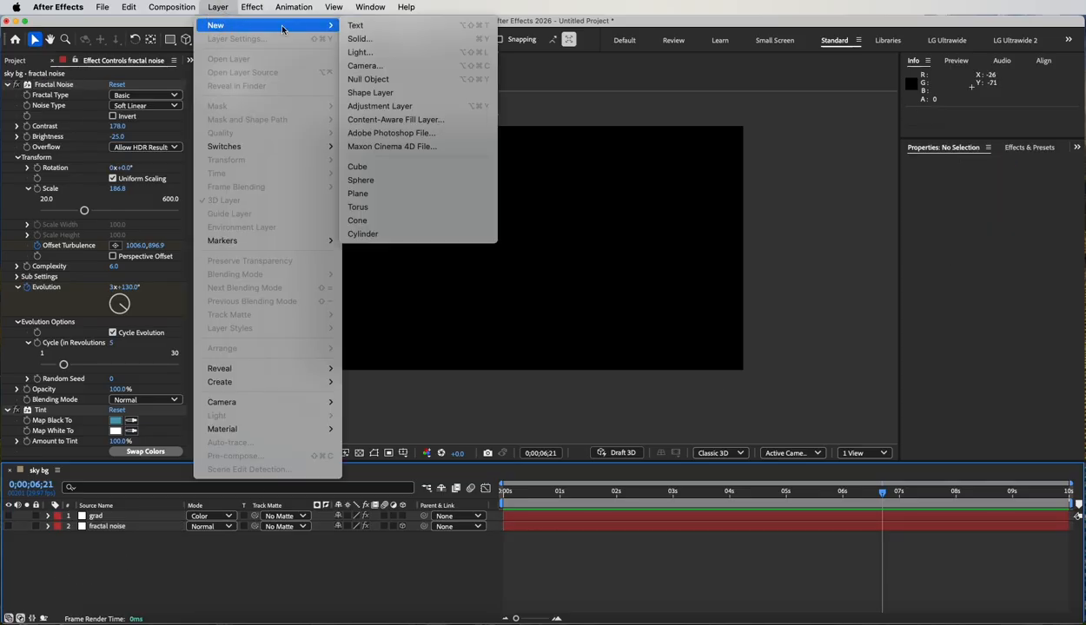
left_click(361, 39)
type("c")
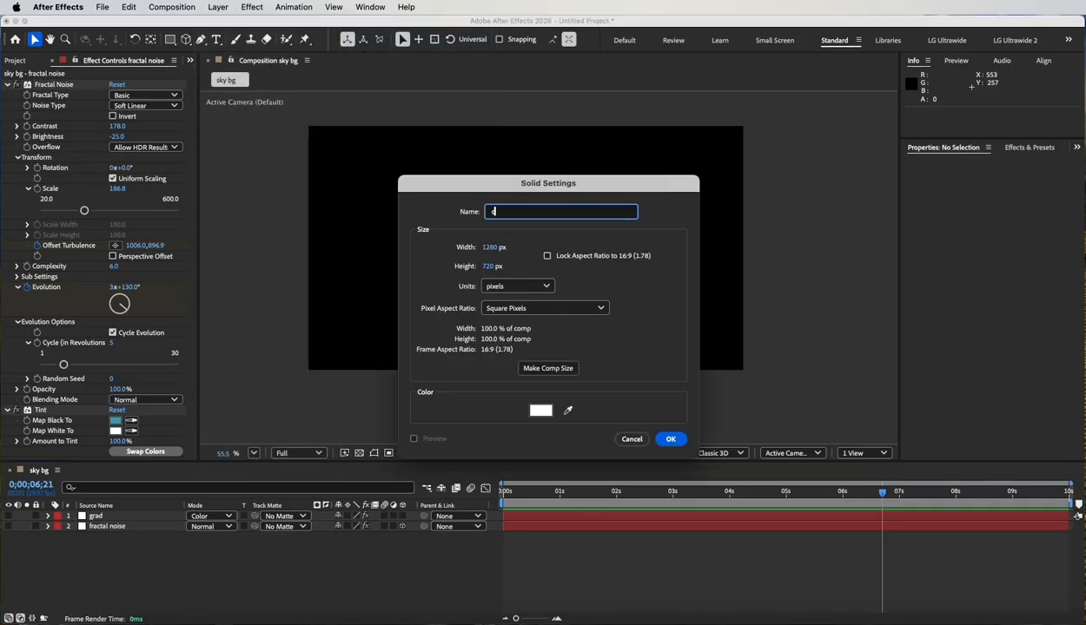
type("ell patterns")
left_click(670, 439)
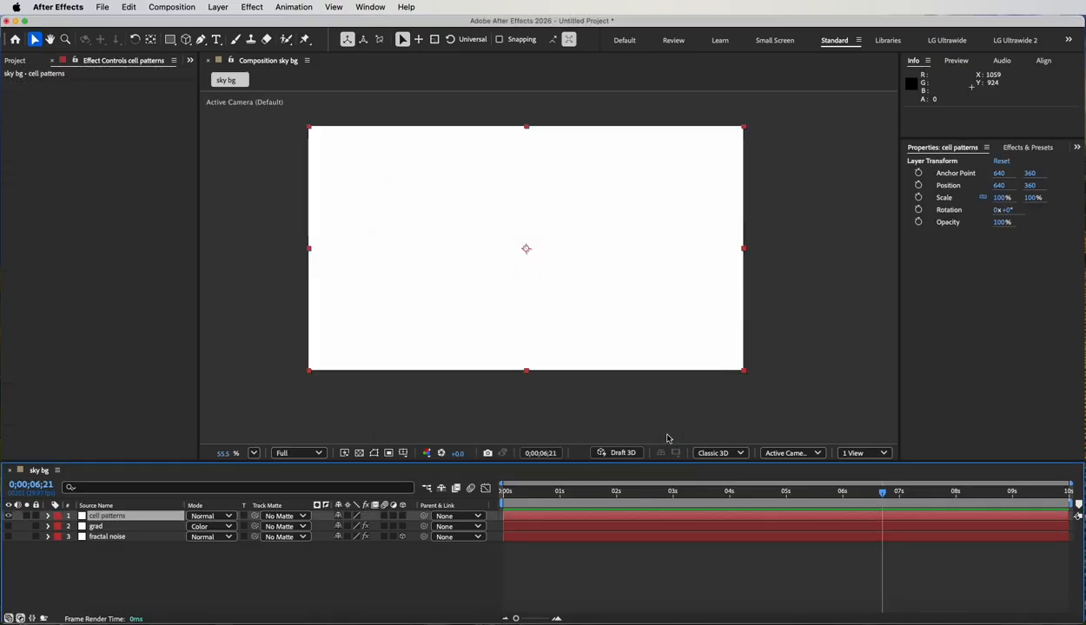
Apply the Cell Pattern effect from the Generate category to the cell patterns layer.
left_click(251, 6)
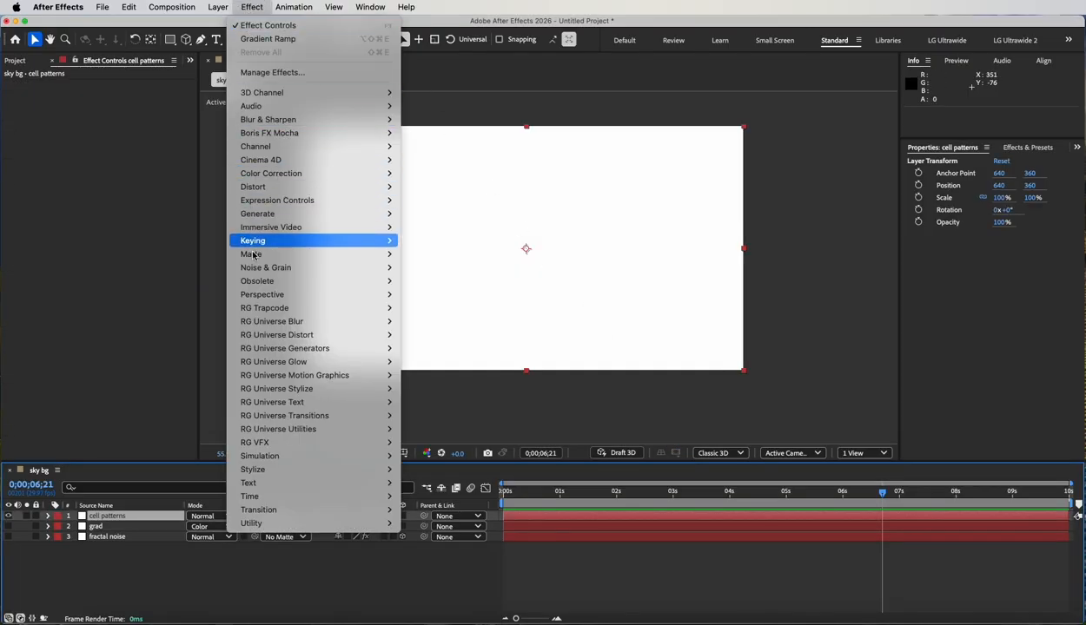
mouse_move(252, 282)
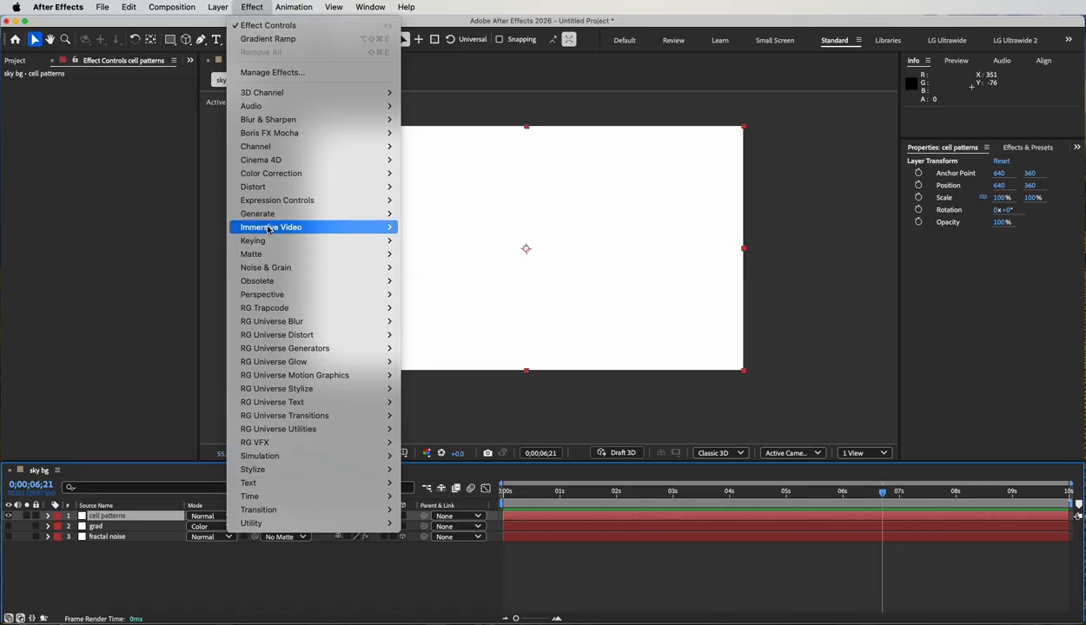
mouse_move(257, 462)
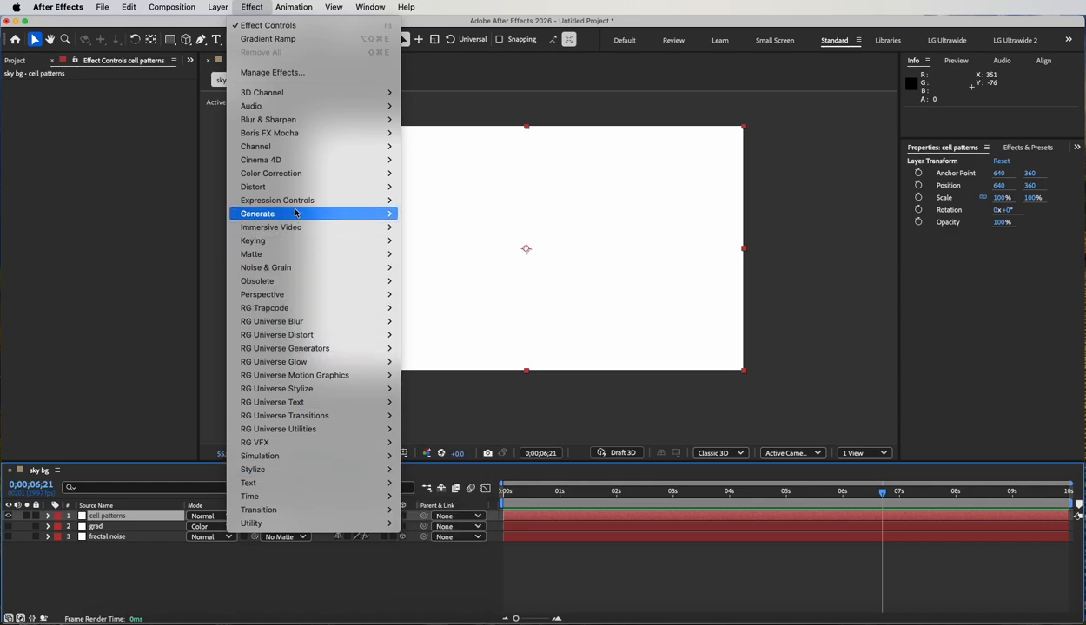
mouse_move(293, 217)
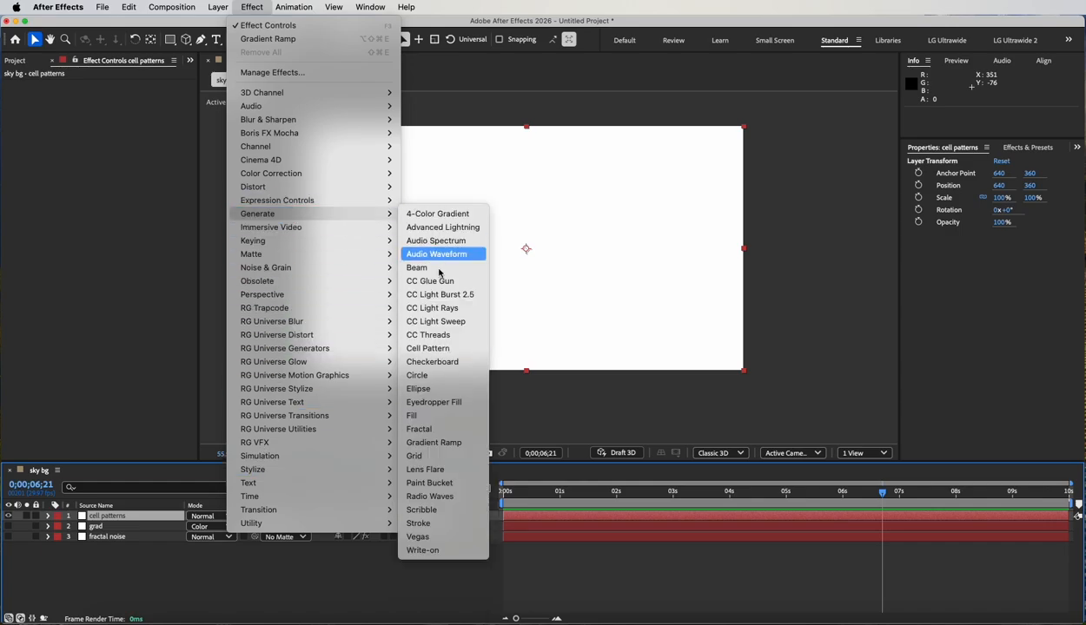
left_click(445, 350)
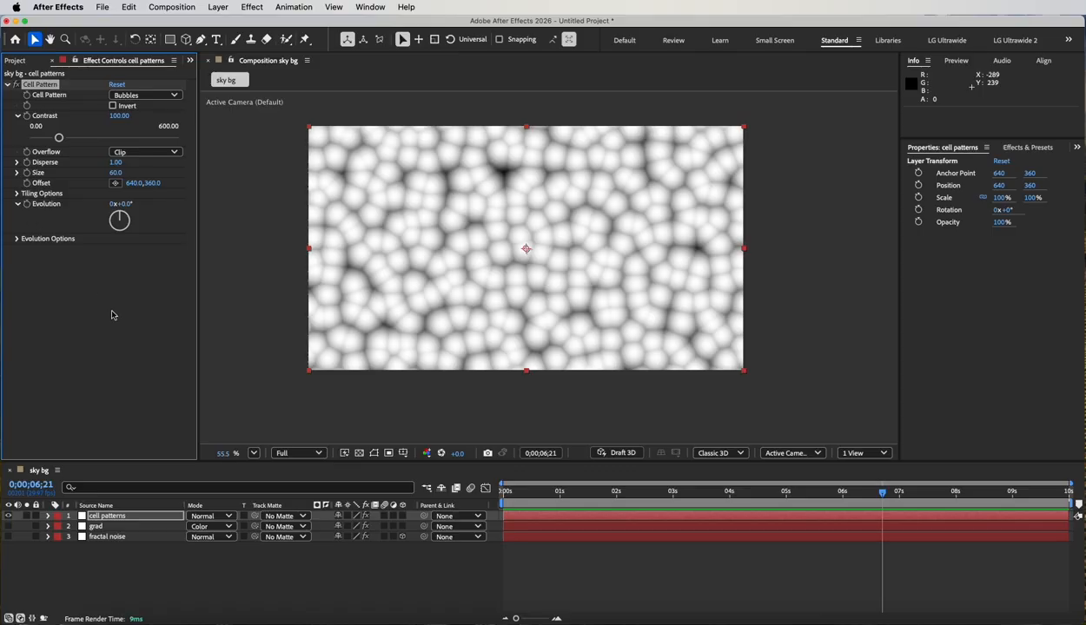
Keyframe the cell pattern's Evolution from 0 at the first frame to 4 revolutions at the last frame, and preview the animation.
left_click(506, 492)
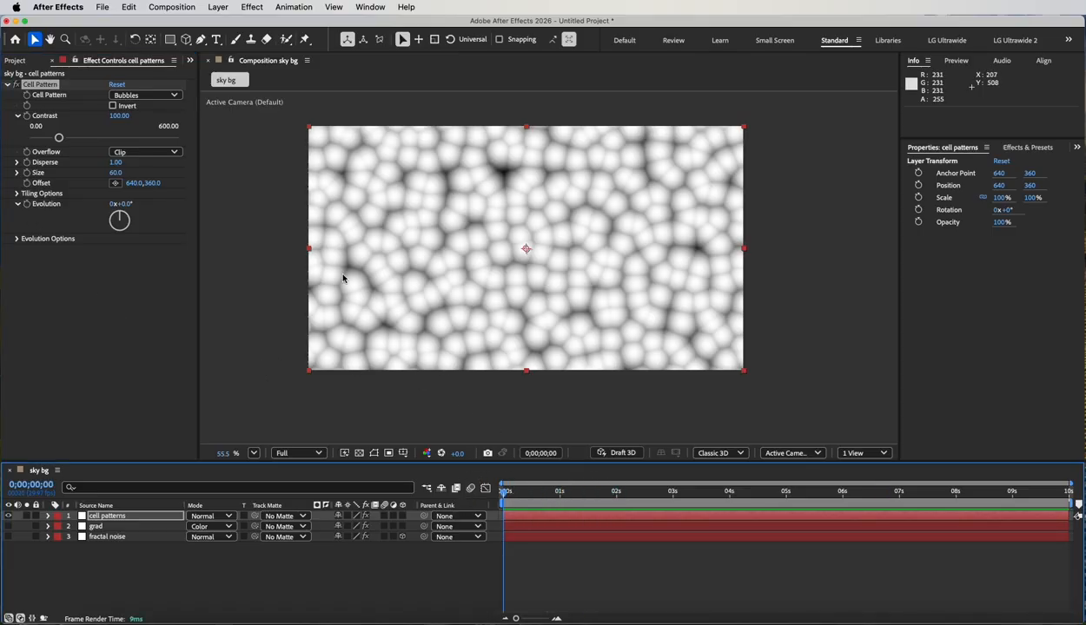
left_click(26, 207)
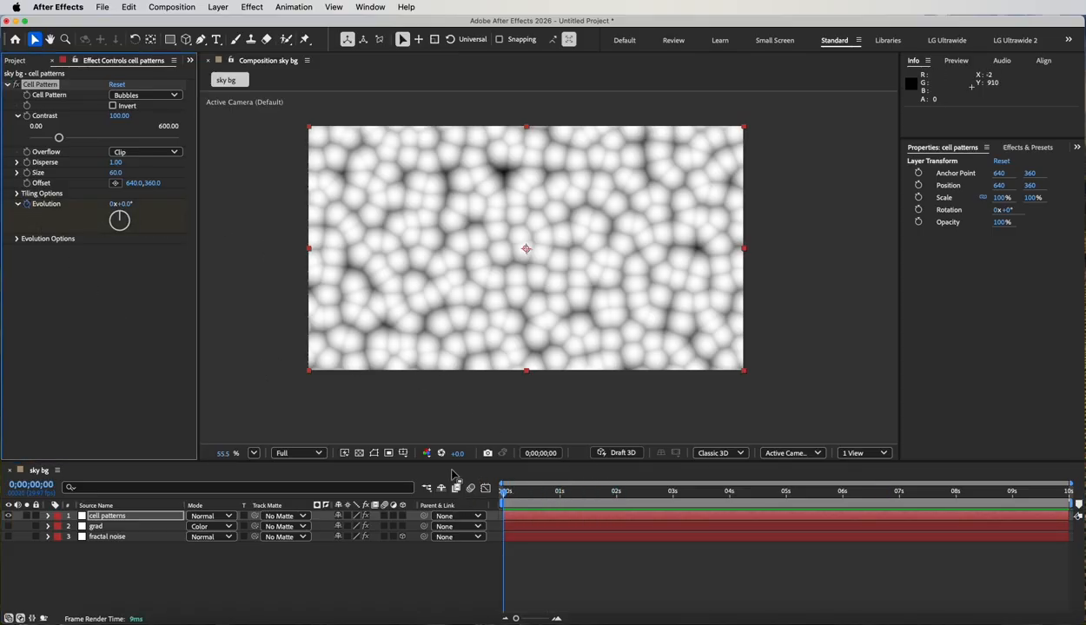
left_click_drag(505, 495, 1068, 493)
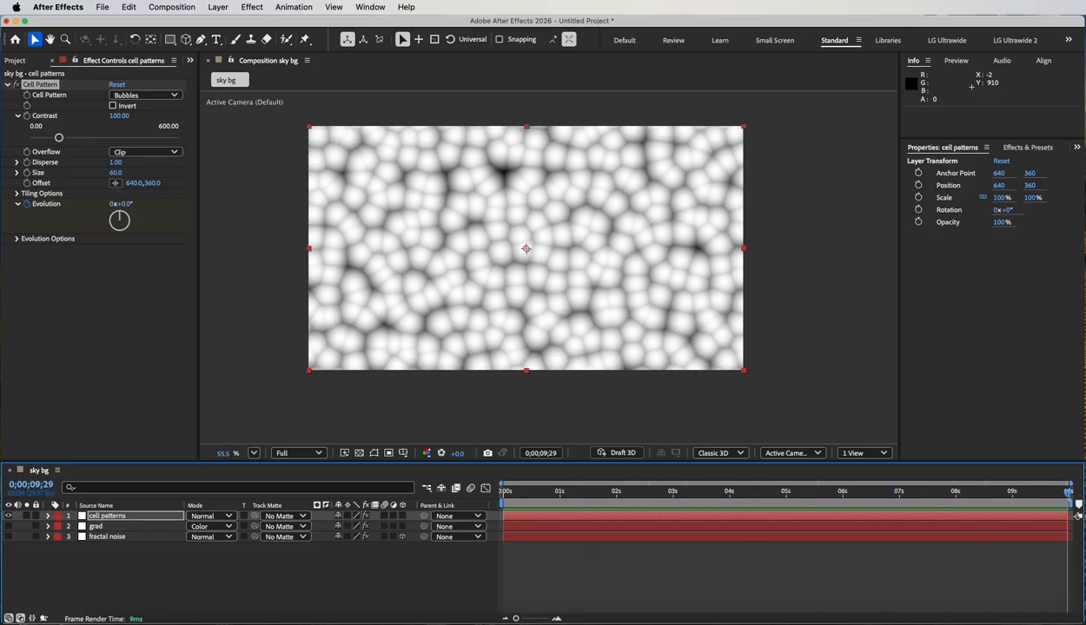
left_click(113, 204)
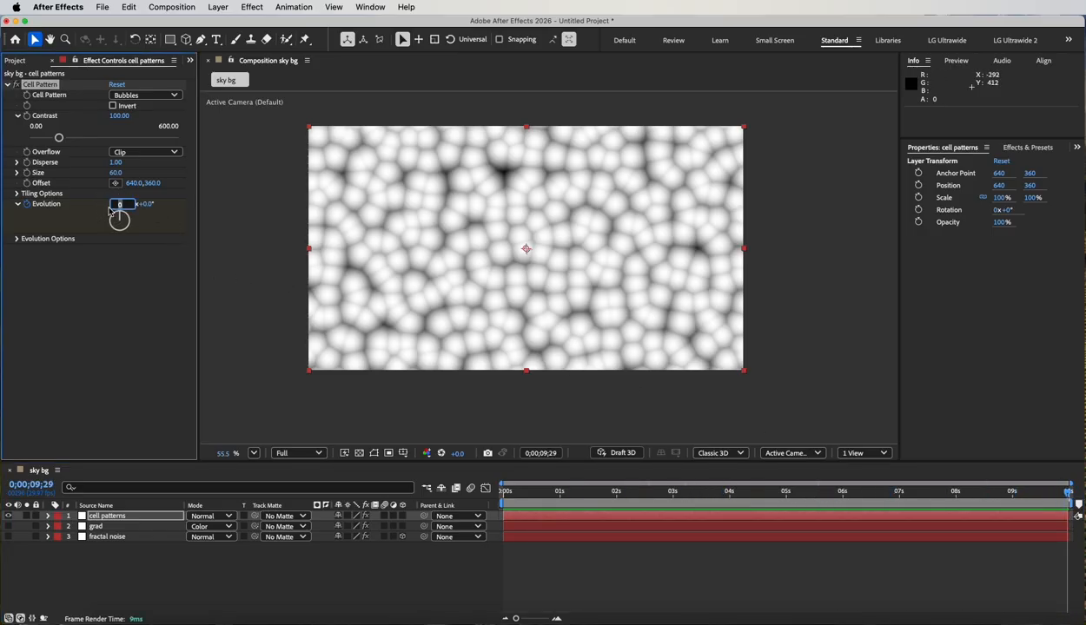
type("4")
key("Return")
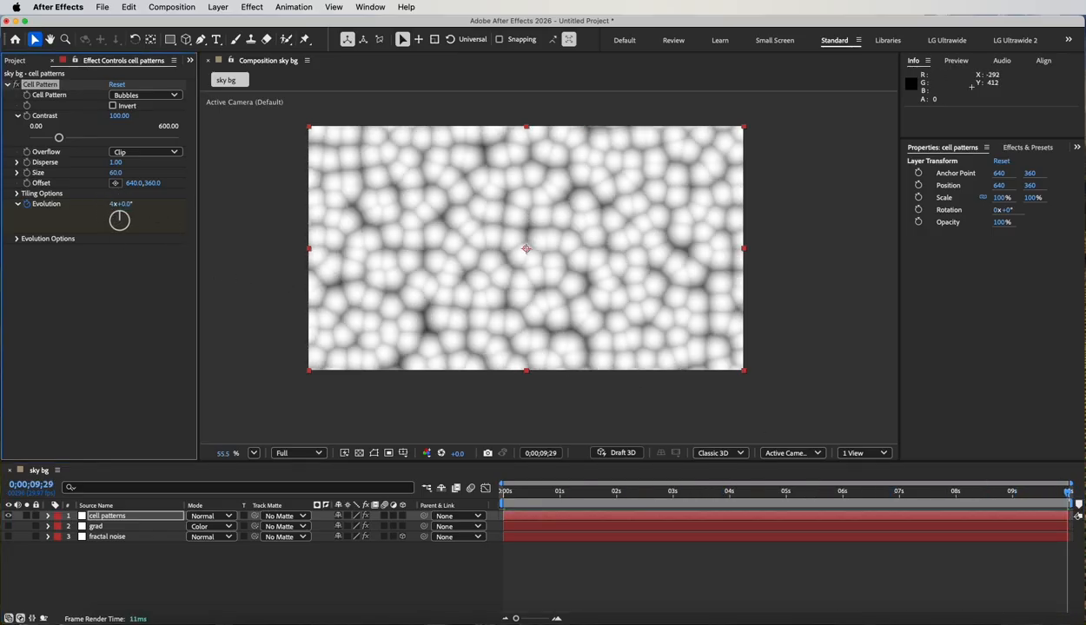
left_click_drag(638, 494, 503, 492)
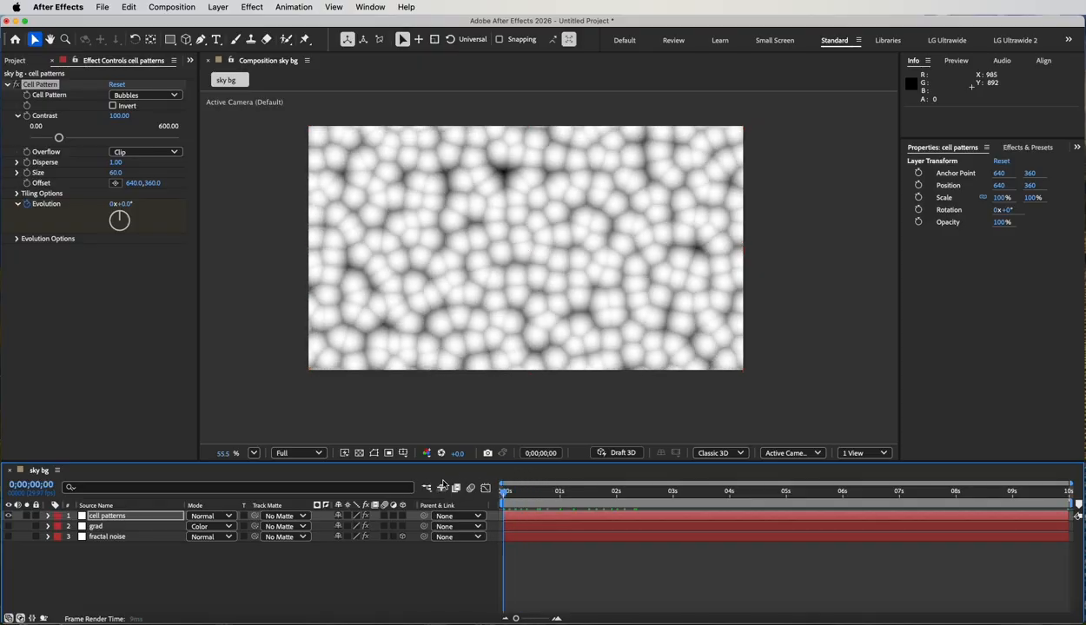
key("space")
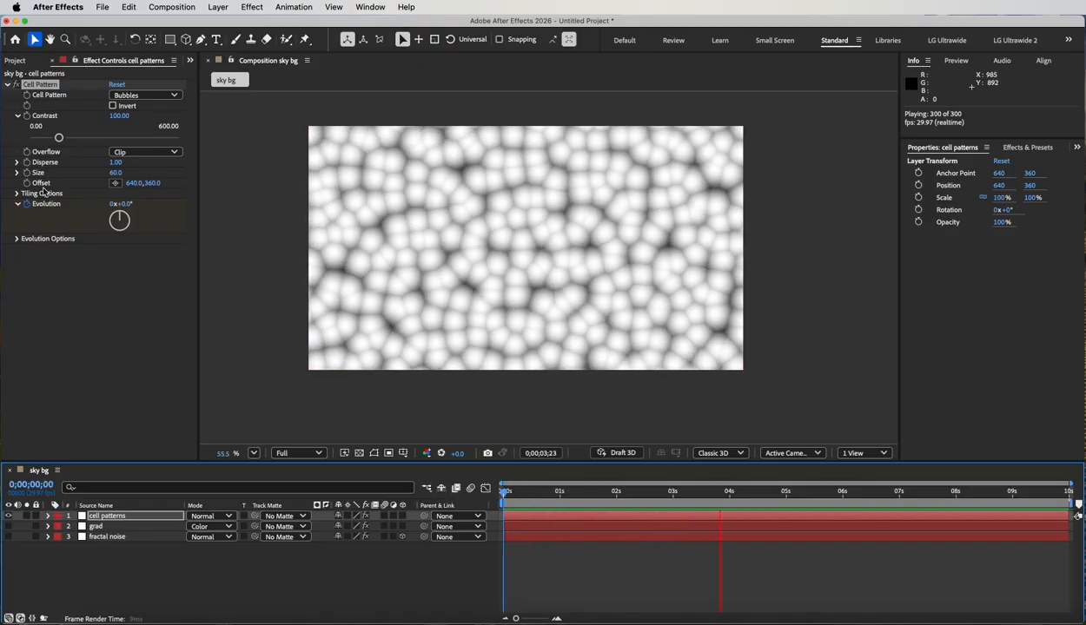
key("space")
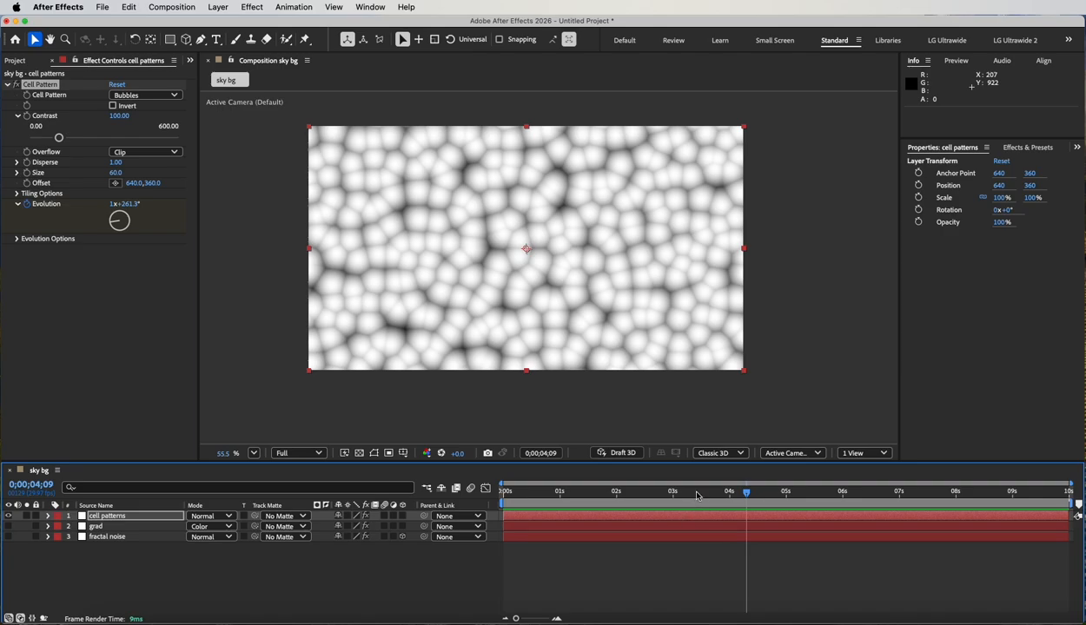
Keyframe the cell pattern's Offset from 640, 360 at the first frame to about 1254, 160 at the last frame, and preview it.
left_click_drag(681, 492, 469, 489)
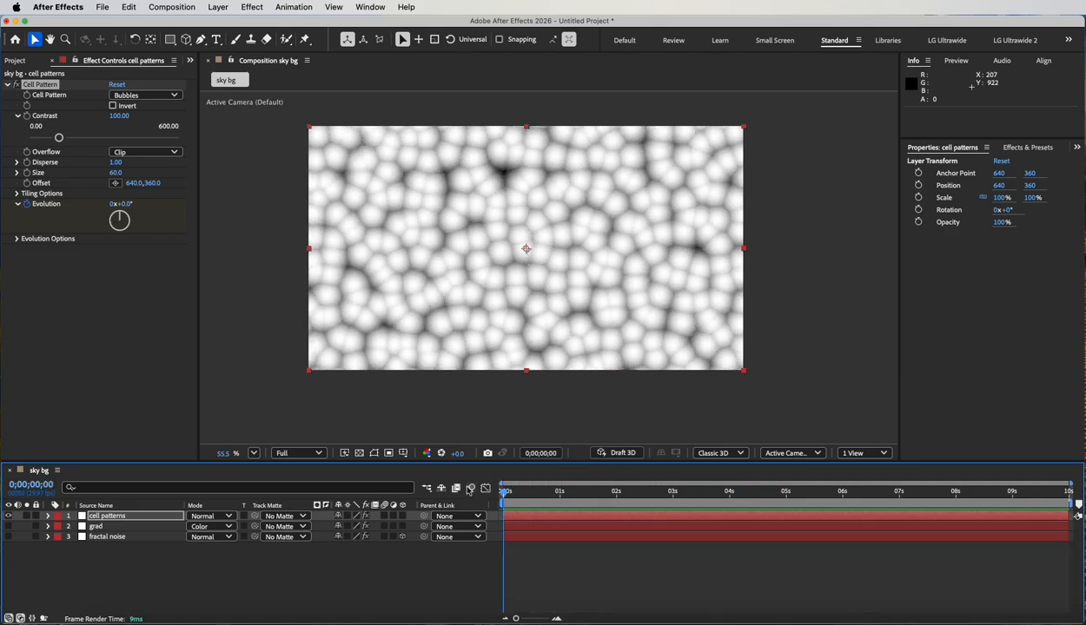
left_click(27, 183)
left_click_drag(608, 492, 1070, 492)
left_click_drag(130, 183, 584, 245)
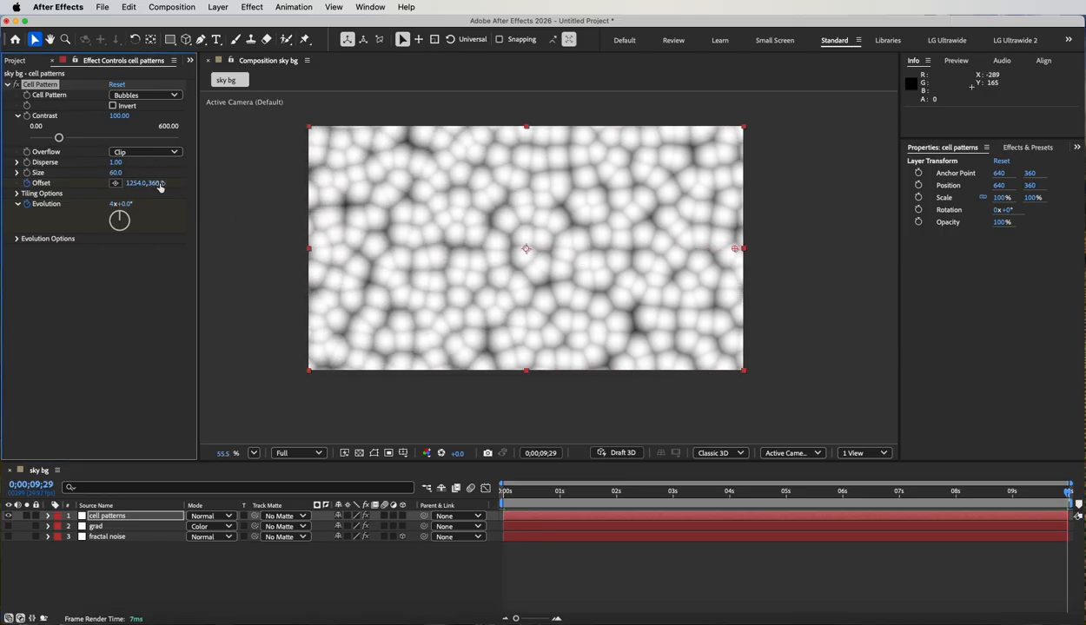
left_click_drag(157, 184, 11, 217)
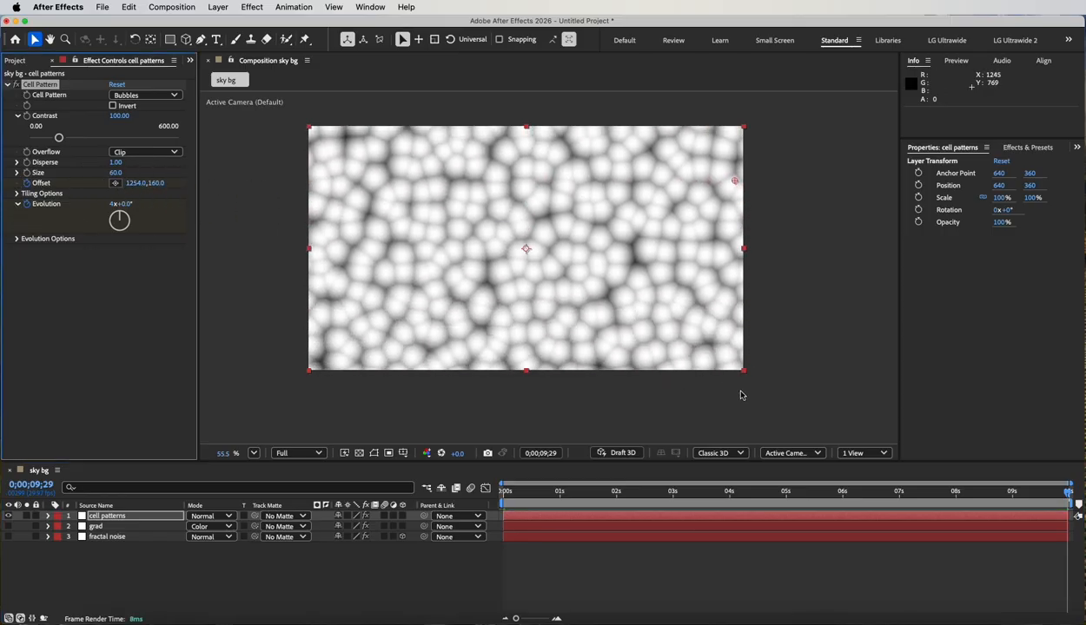
left_click_drag(825, 493, 436, 487)
key("space")
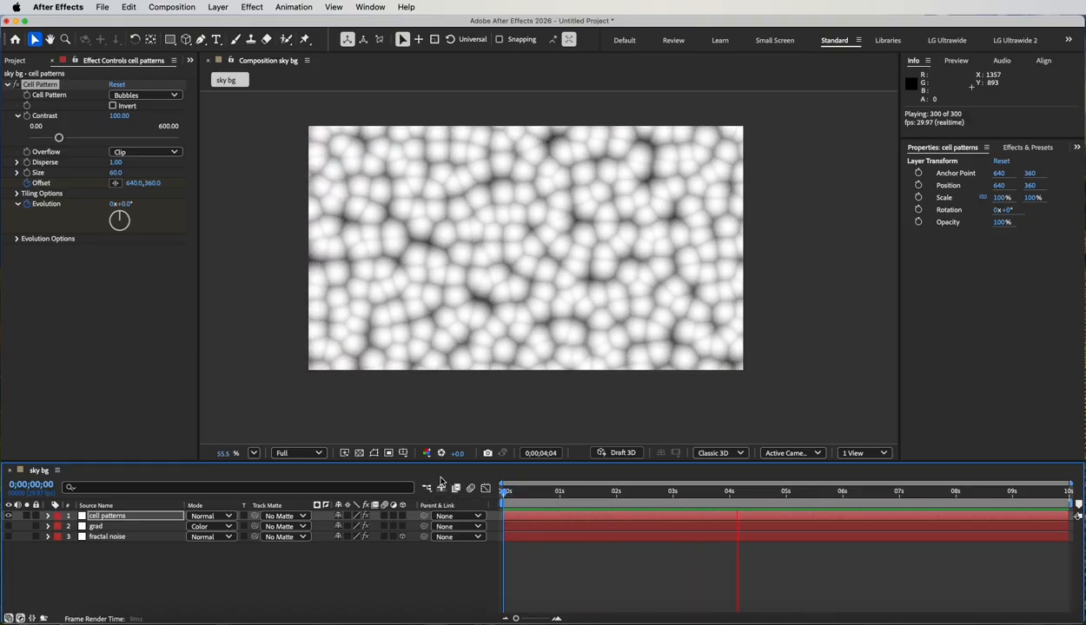
Change the cell pattern type to Tubular and preview the animation.
left_click(151, 97)
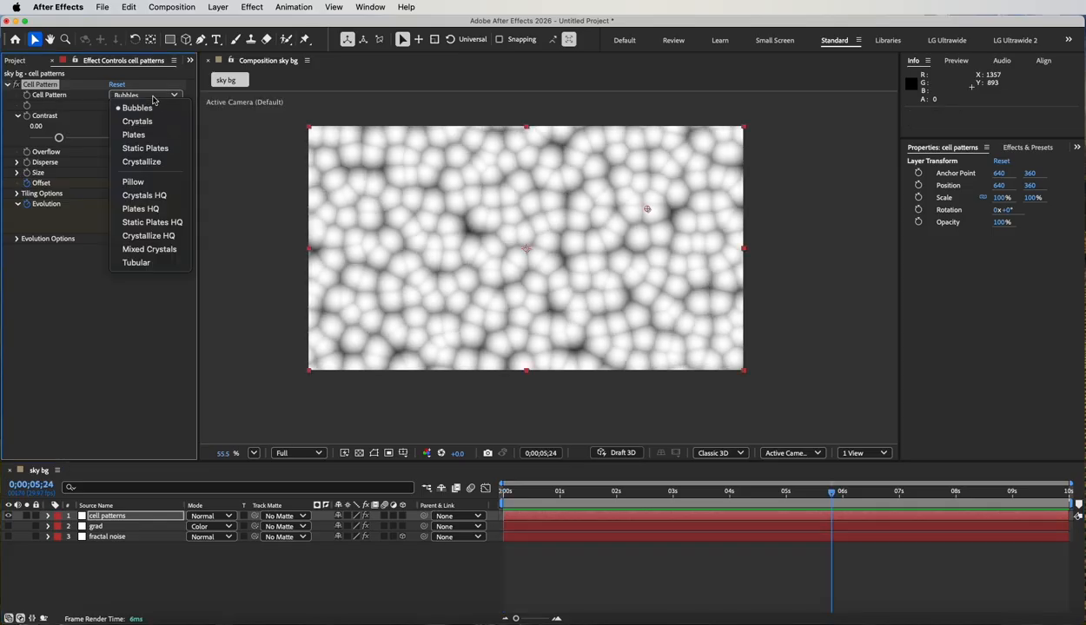
left_click(152, 263)
key("space")
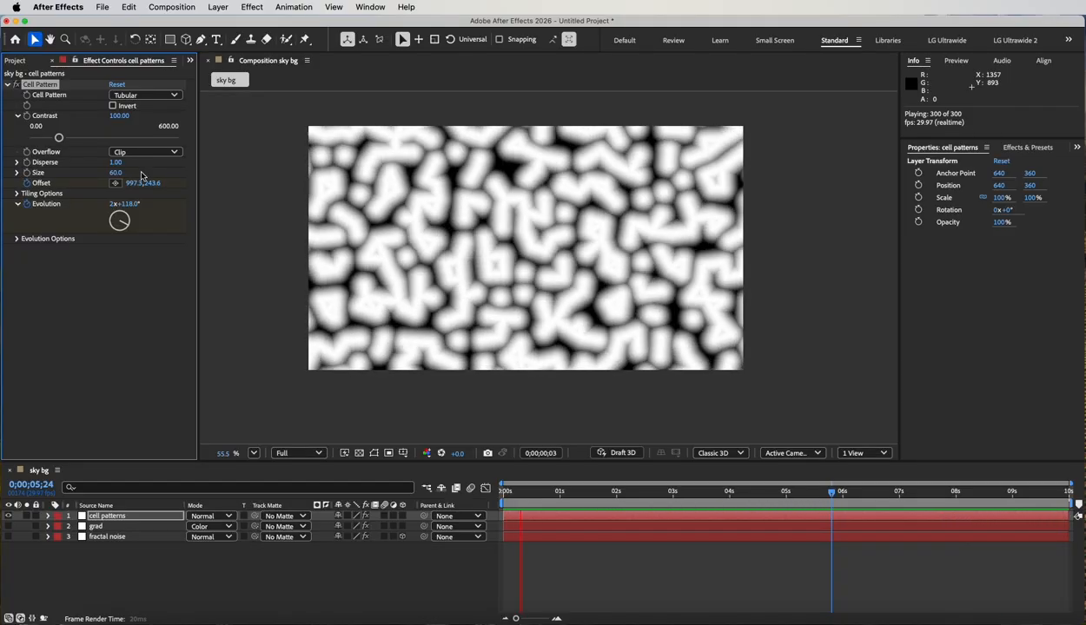
key("space")
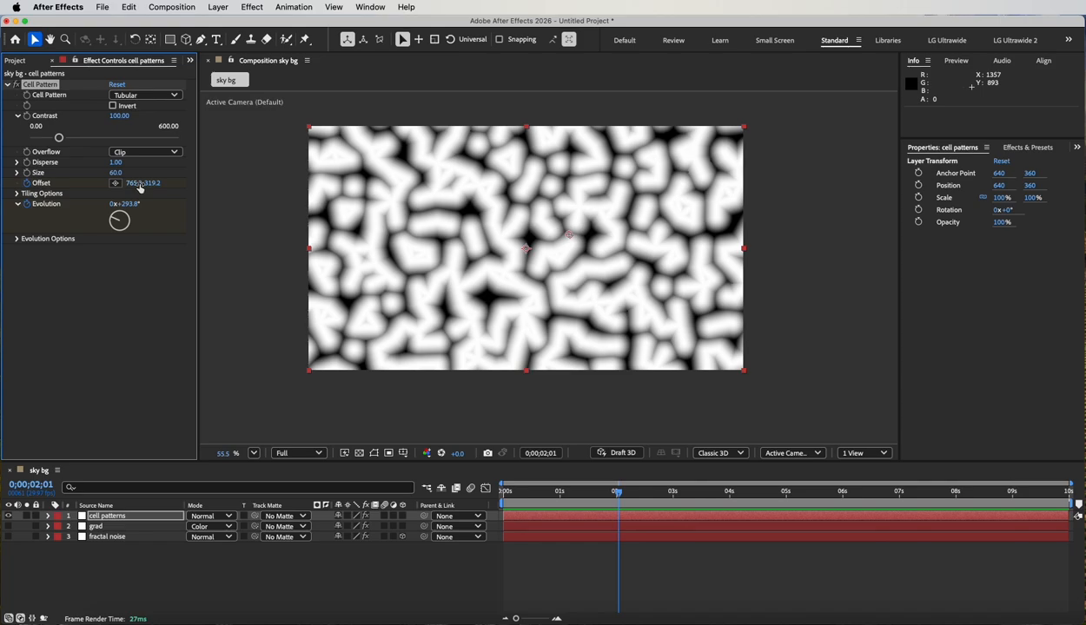
Apply the Colorama color correction effect to the cell patterns layer and expand its Output Cycle settings.
left_click(252, 7)
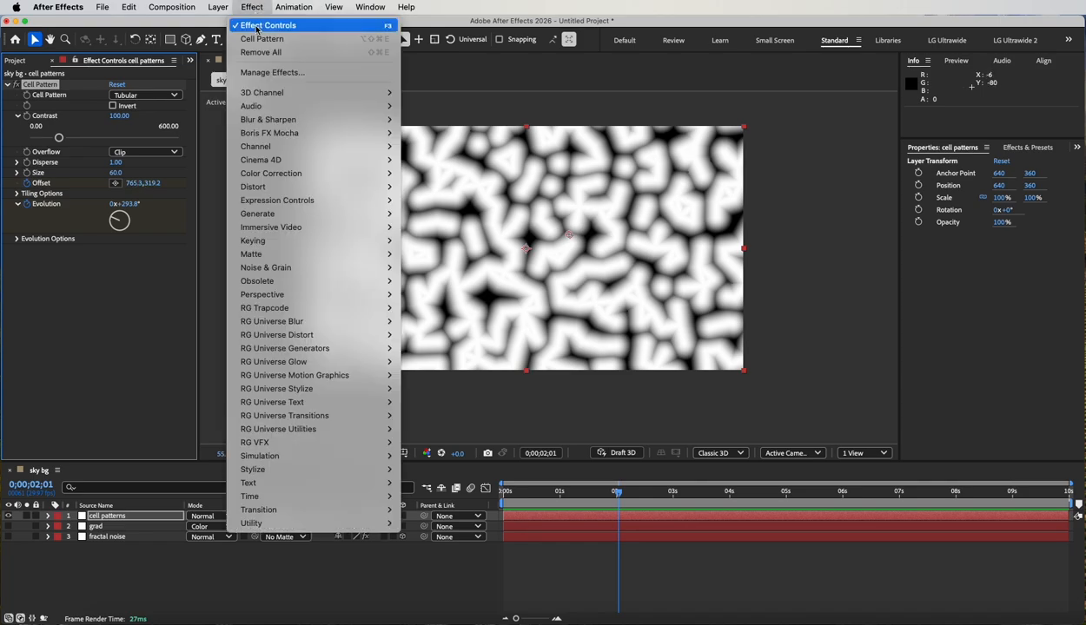
mouse_move(252, 174)
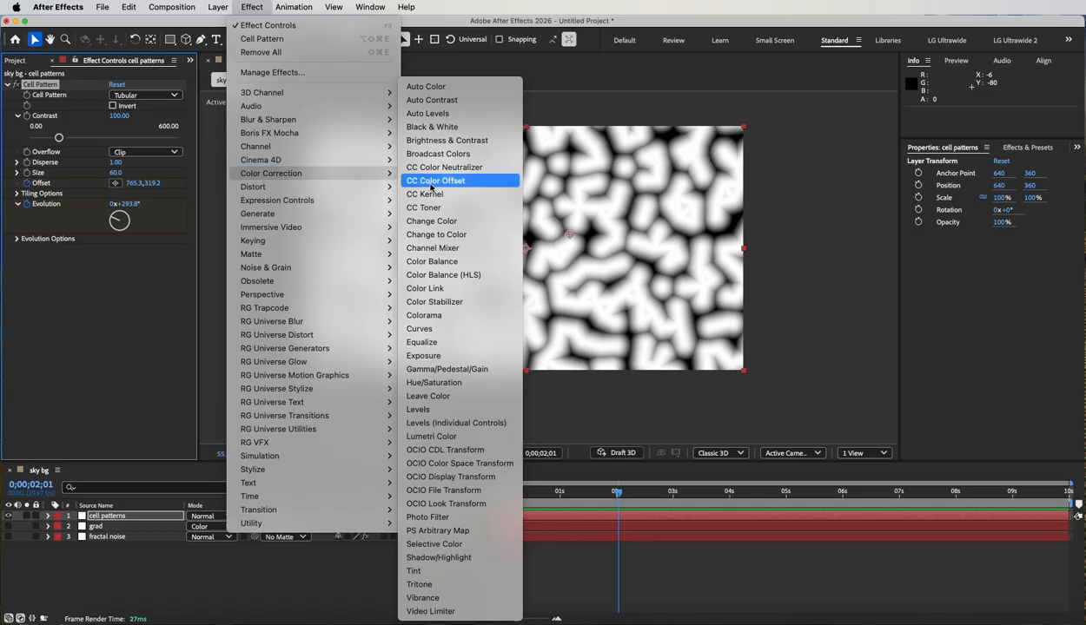
left_click(425, 315)
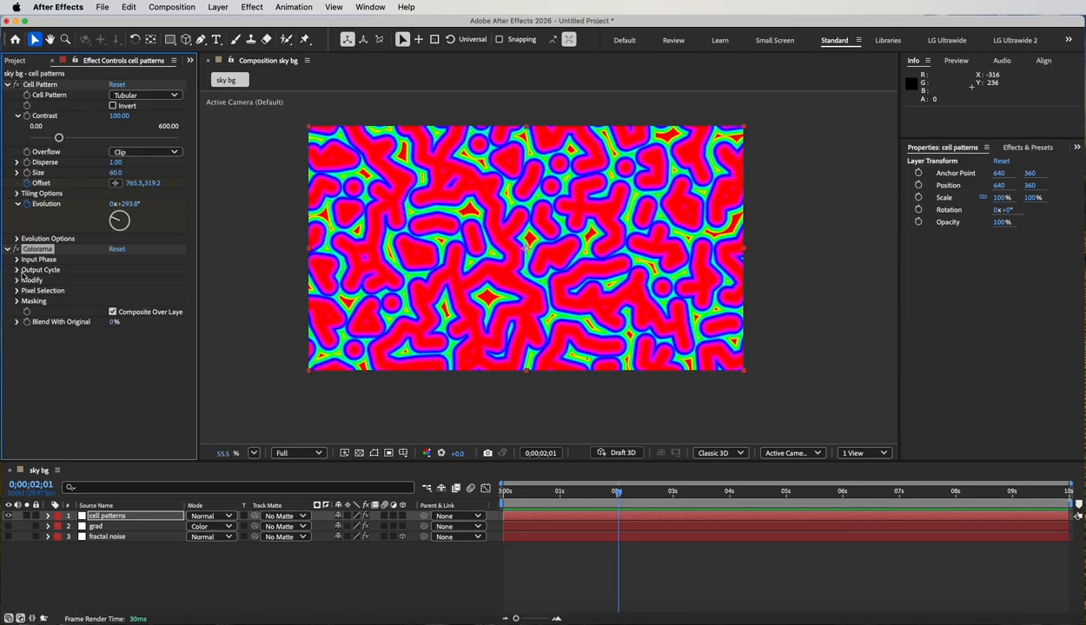
left_click(17, 270)
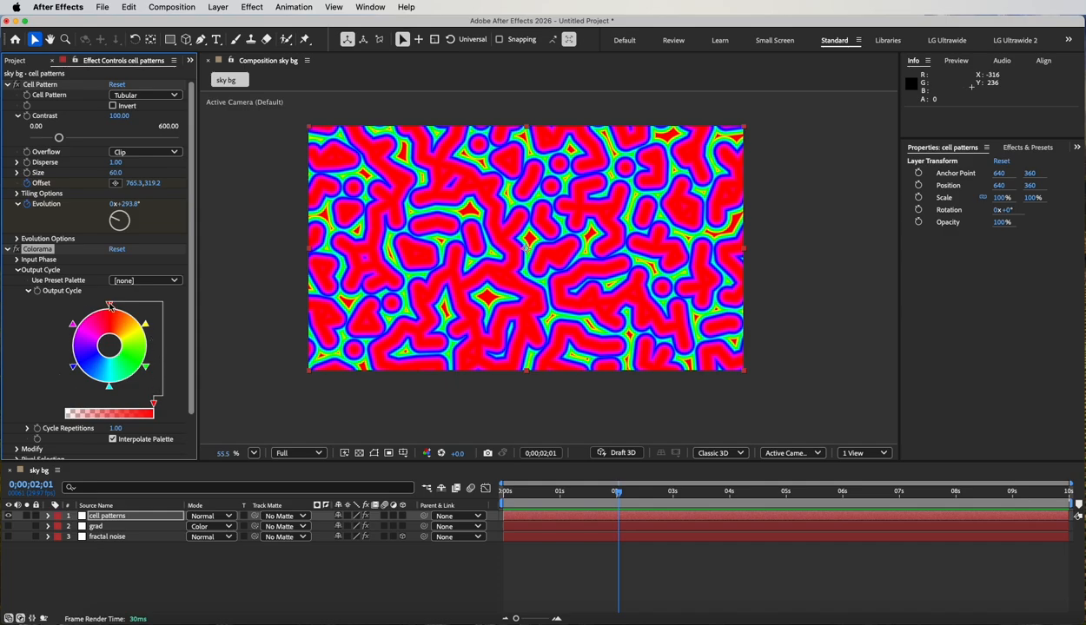
Inspect the green marker's color in the Output Cycle without changing it, and try the Fire preset palette with a preview.
double_click(147, 368)
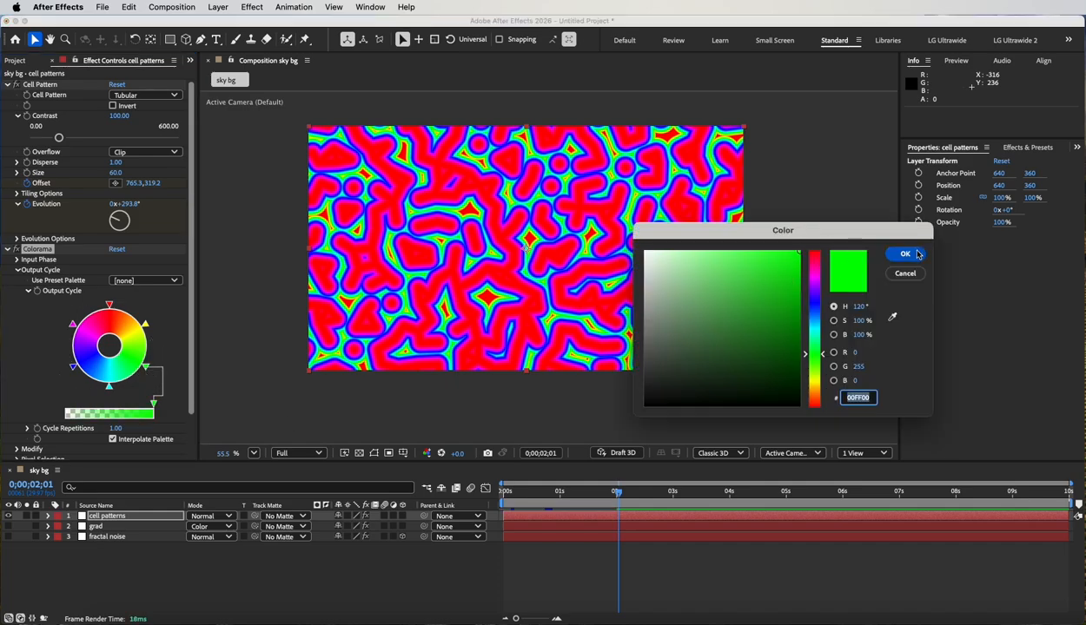
left_click(904, 273)
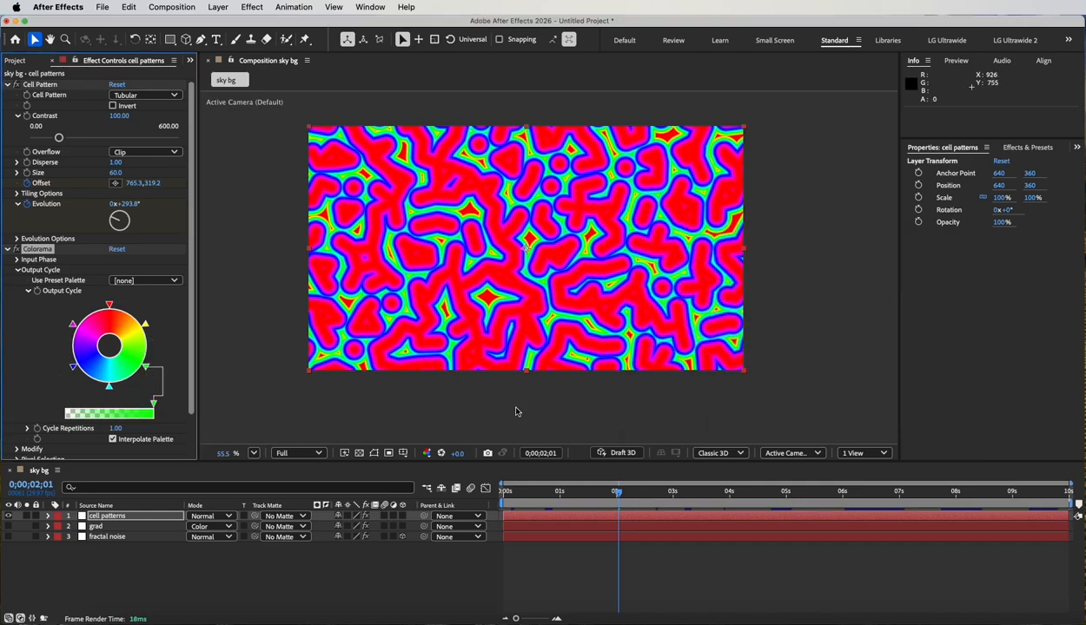
left_click(143, 283)
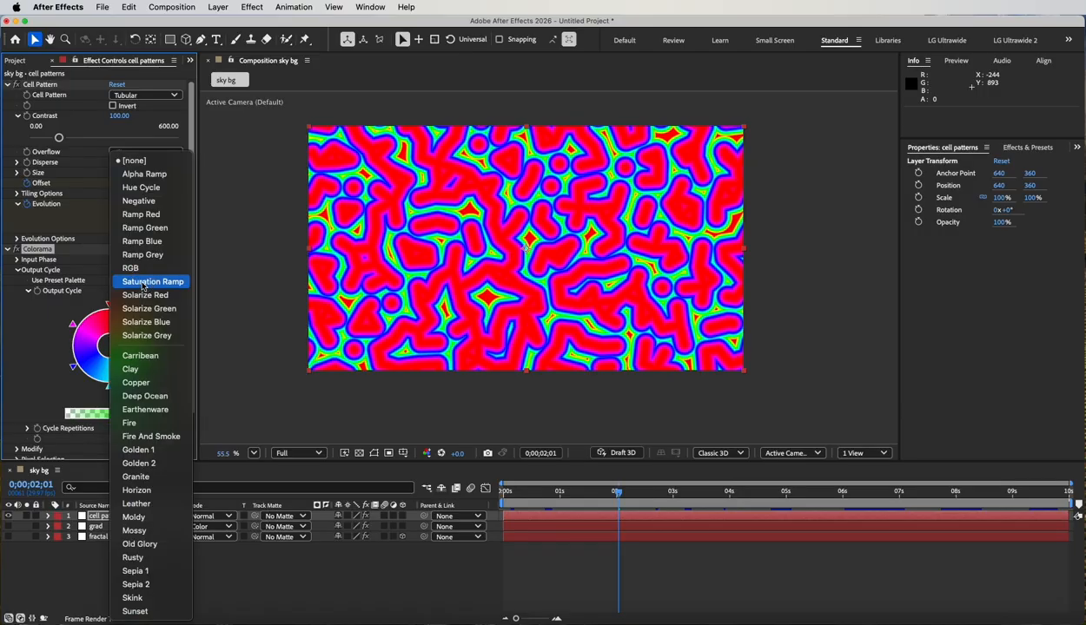
left_click(131, 423)
key("space")
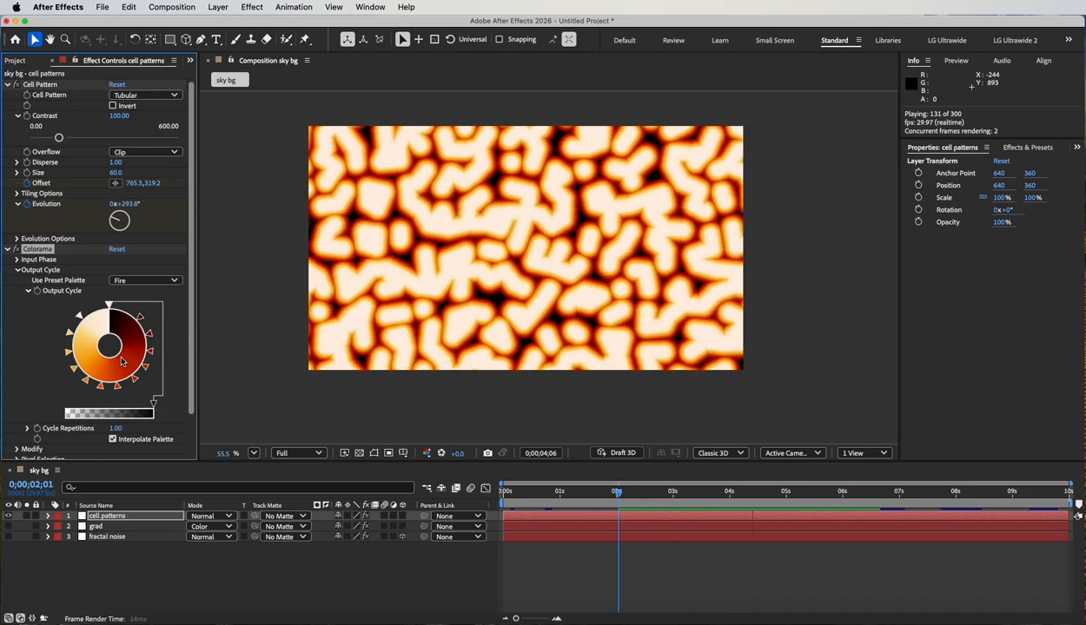
Set Colorama's preset palette to Ramp Blue and preview the recolored pattern.
left_click(162, 284)
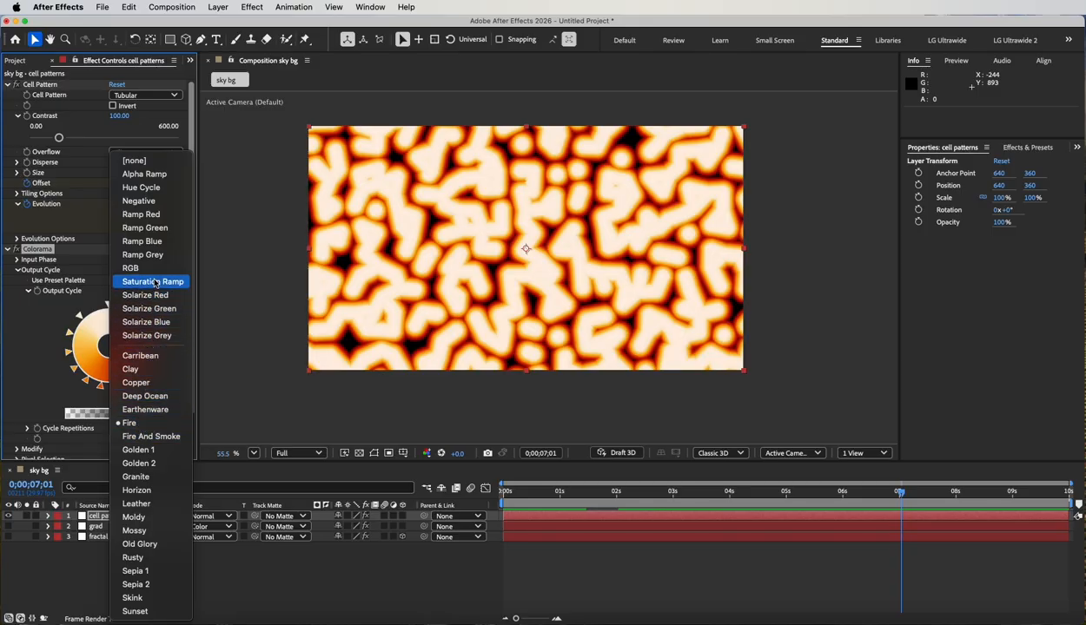
left_click(150, 244)
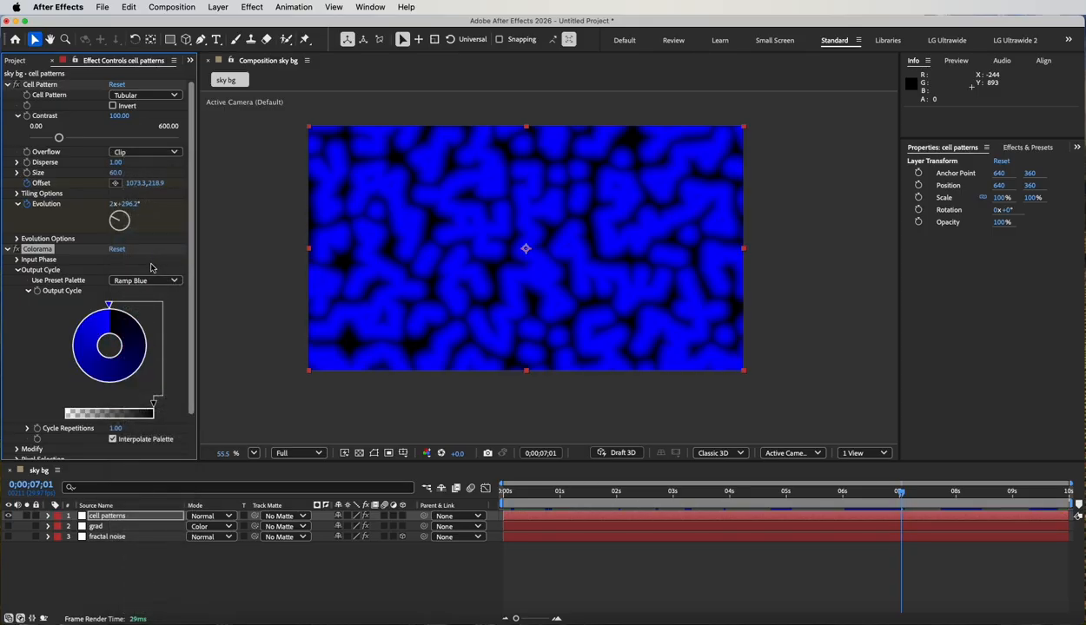
key("space")
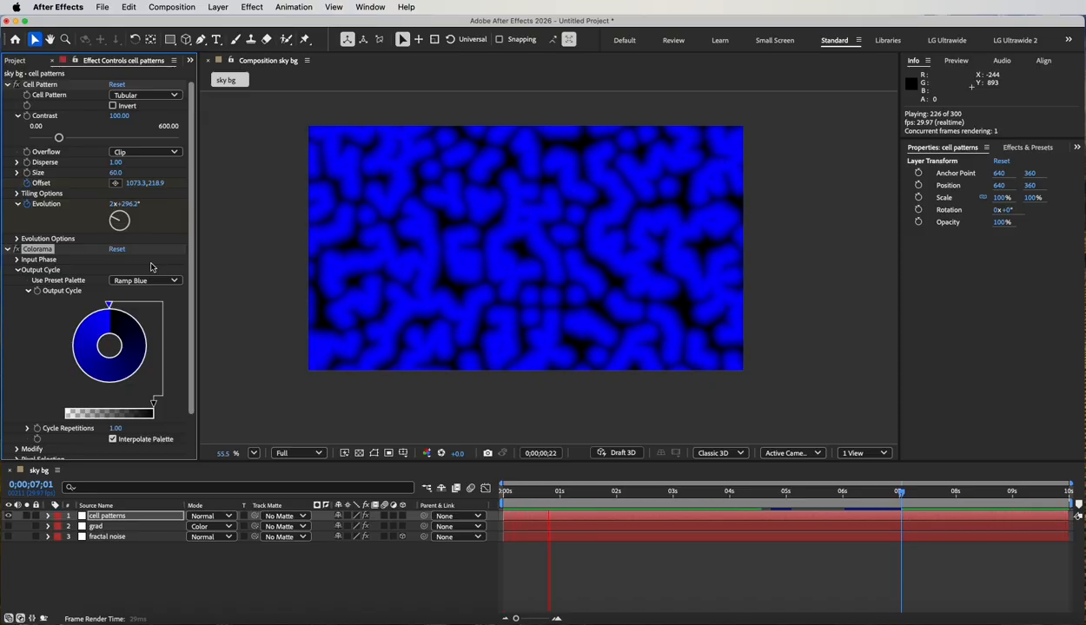
key("space")
Hide the cell patterns layer, show the grad and fractal noise layers again, and scrub through the sky animation.
left_click(9, 516)
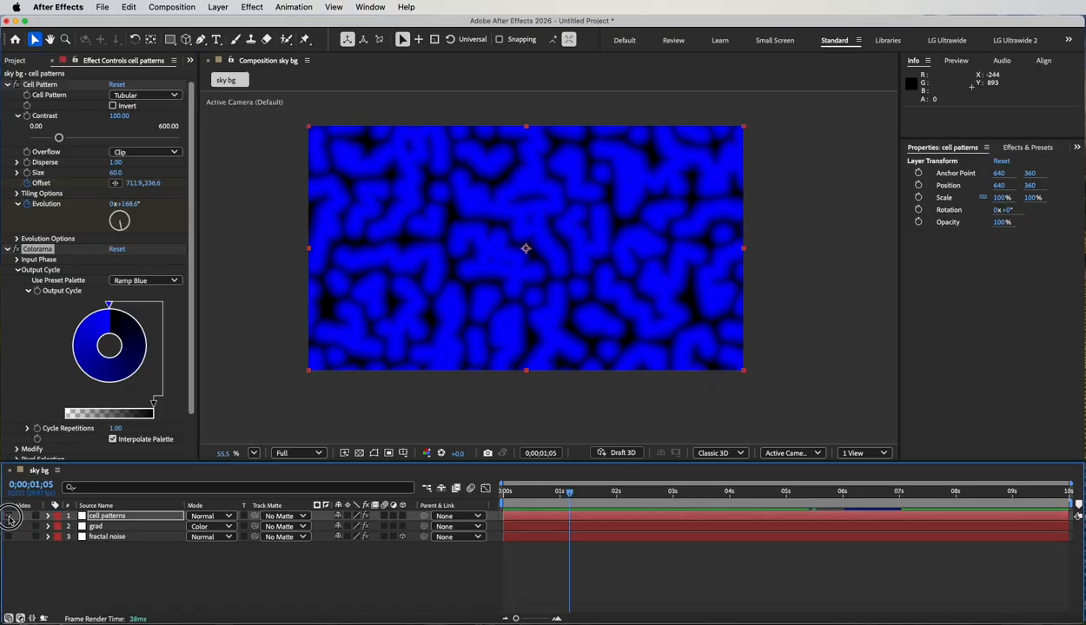
left_click(8, 537)
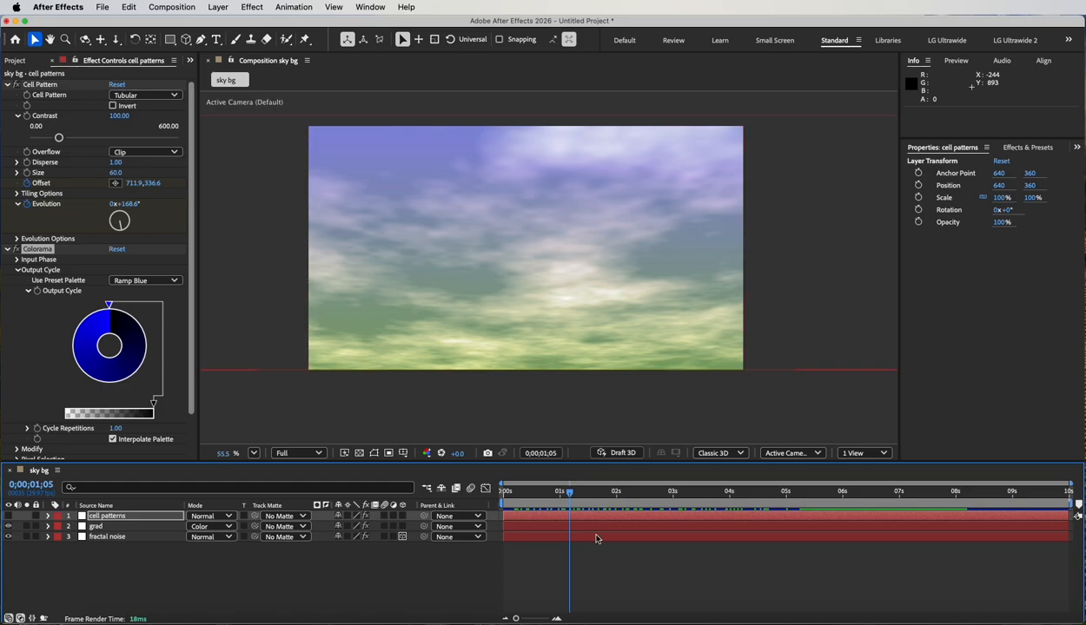
left_click_drag(570, 497, 805, 499)
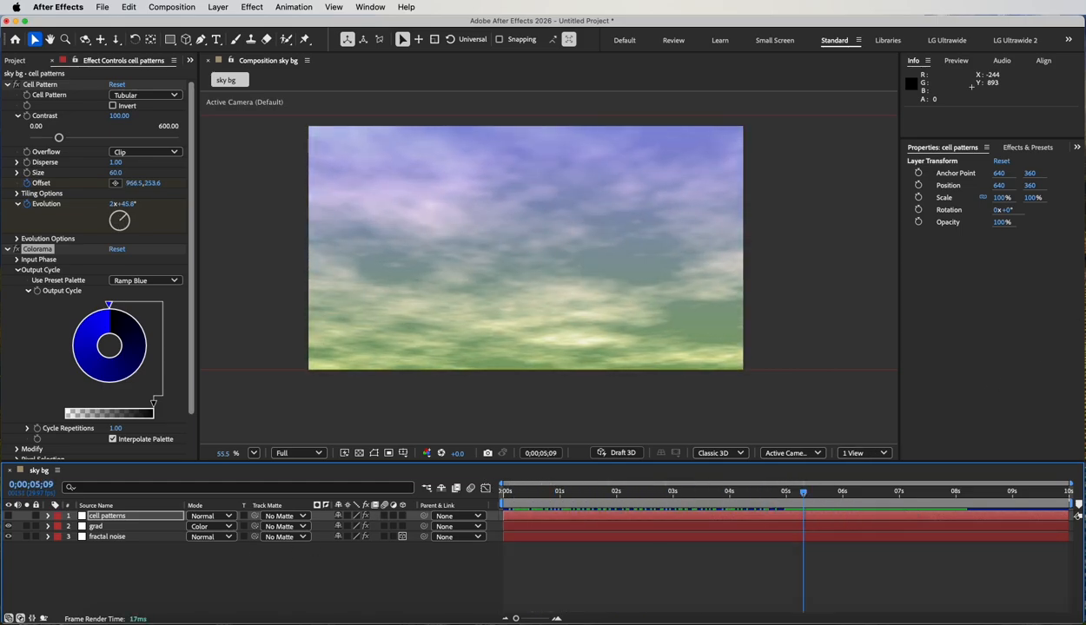